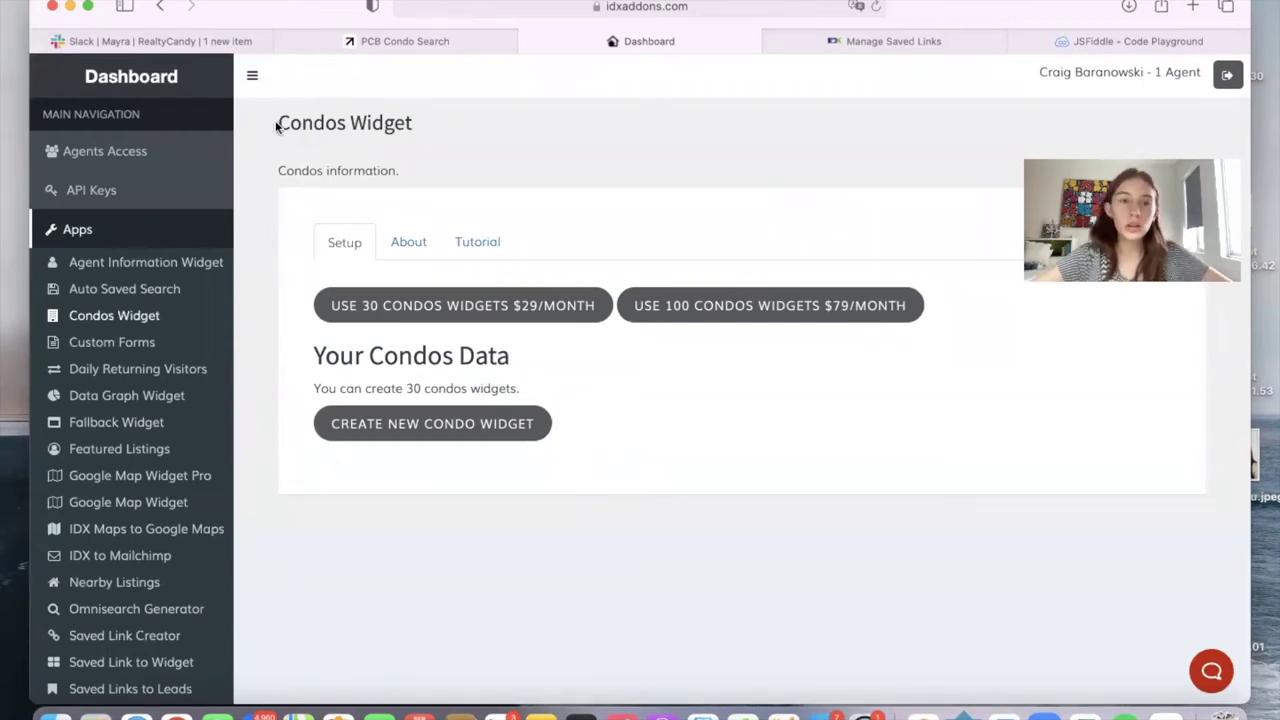
Review the Condos Widget's setup options, its description with the sample table, and the start of its setup tutorial.
{"action": "left_click", "coordinate": [412, 243]}
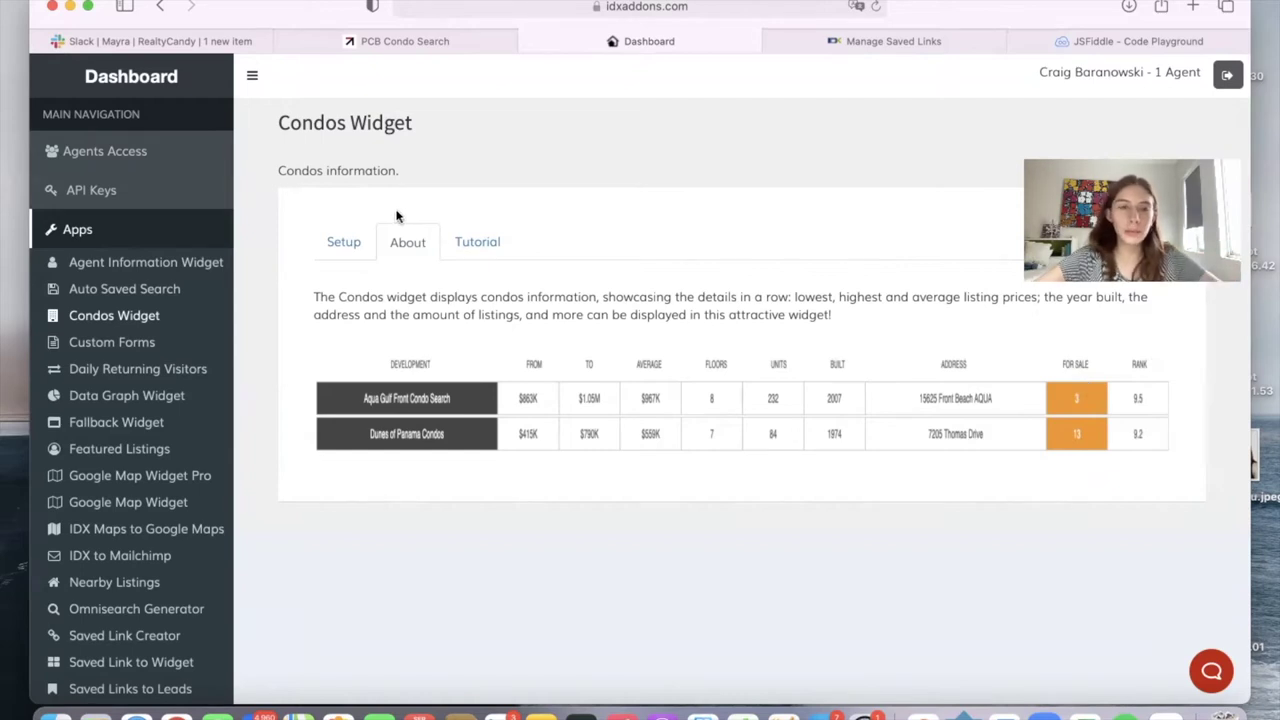
{"action": "left_click", "coordinate": [348, 241]}
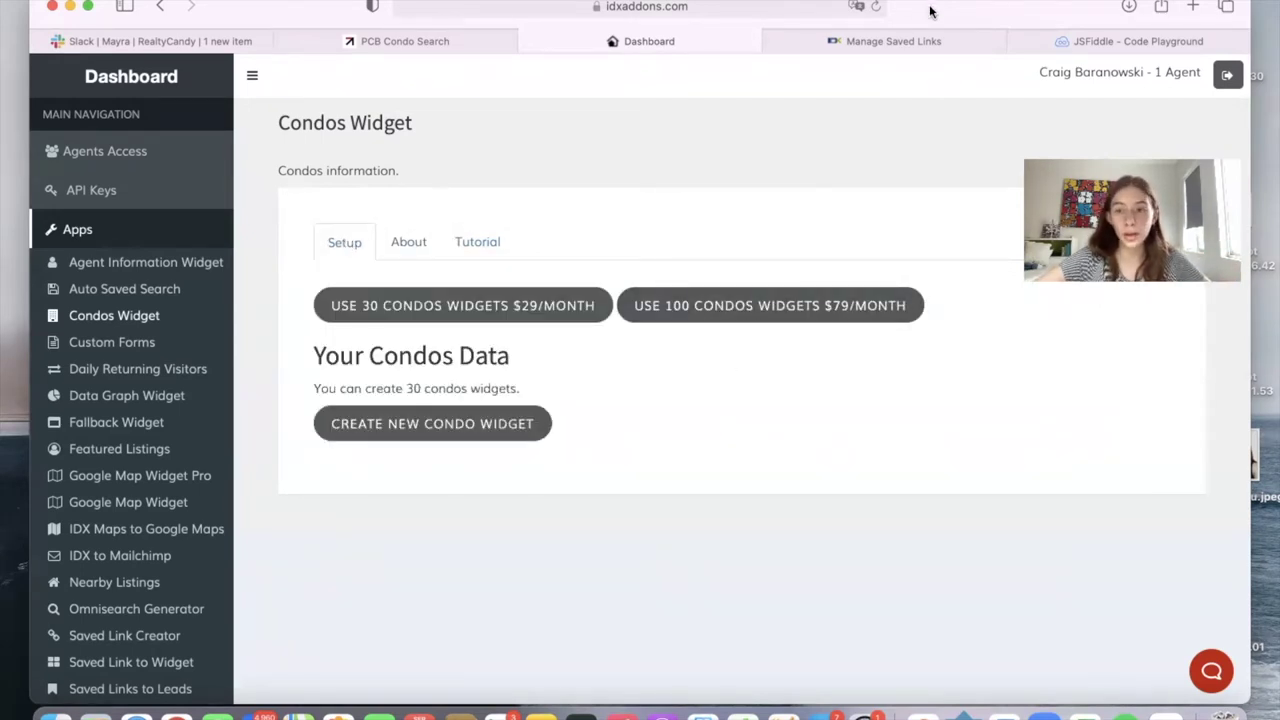
{"action": "left_click", "coordinate": [408, 242]}
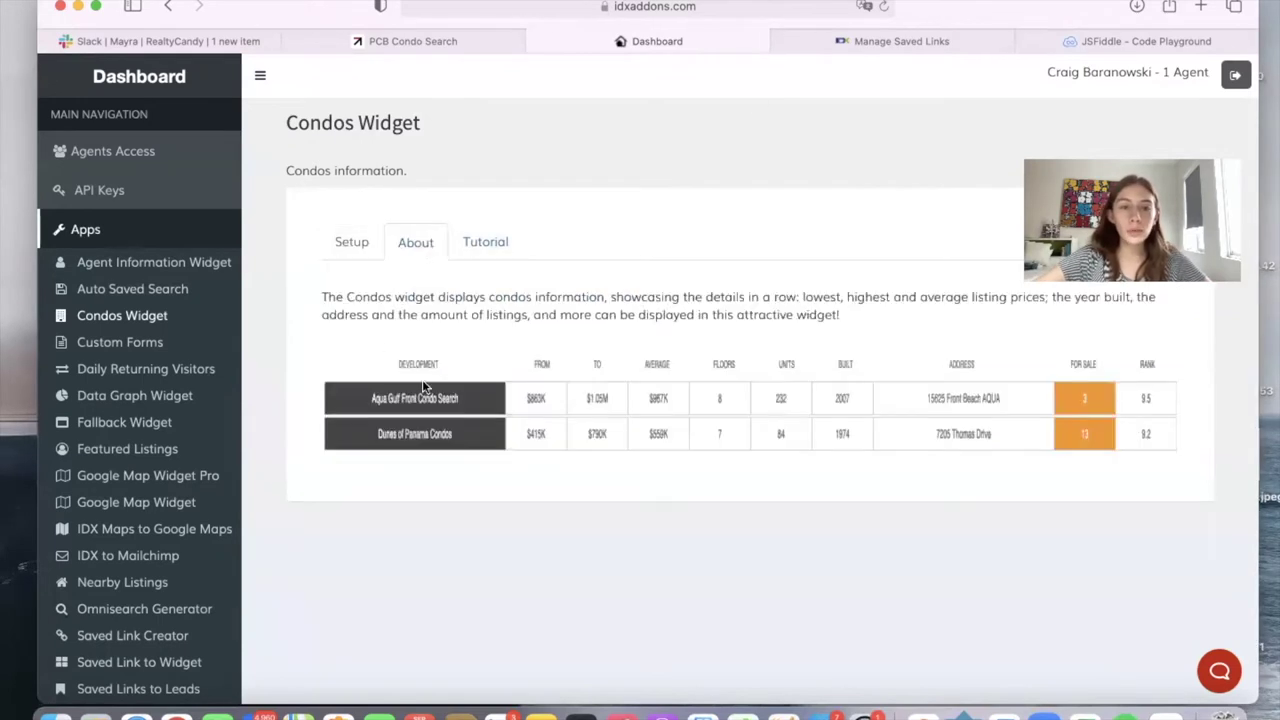
{"action": "left_click", "coordinate": [353, 246]}
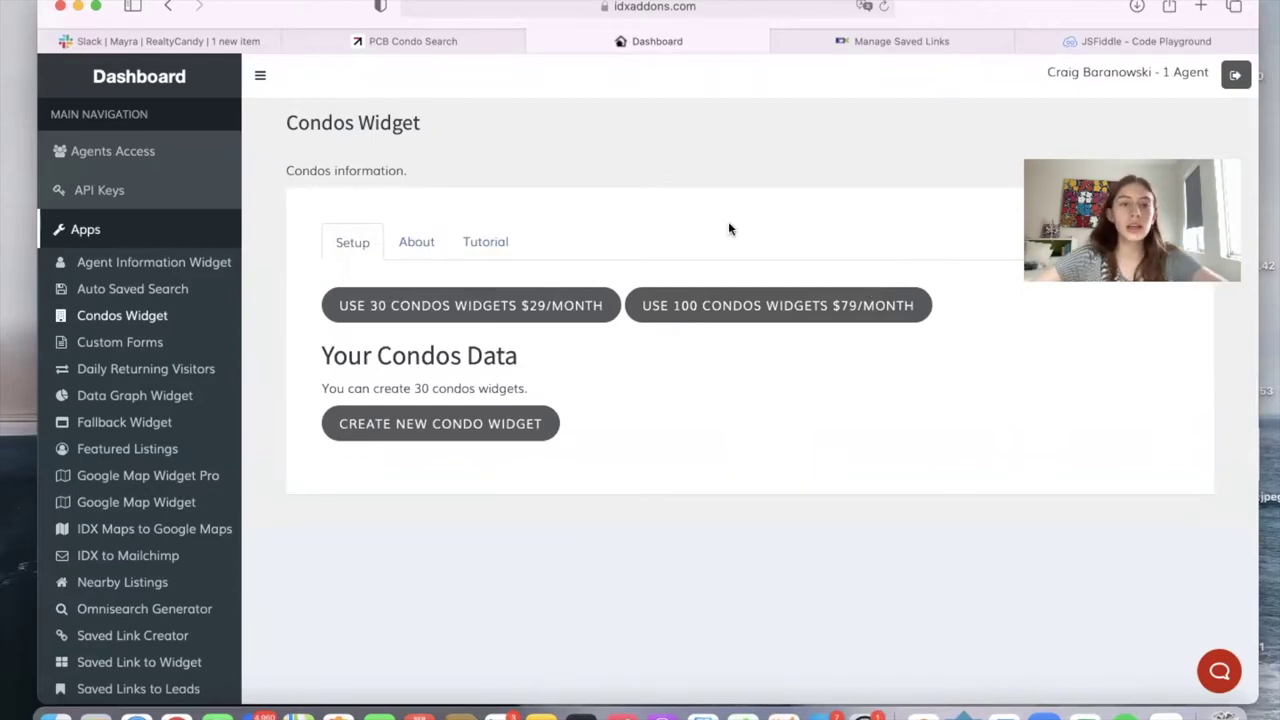
{"action": "left_click", "coordinate": [478, 241]}
{"action": "scroll", "coordinate": [704, 521], "scroll_direction": "down", "scroll_amount": 1}
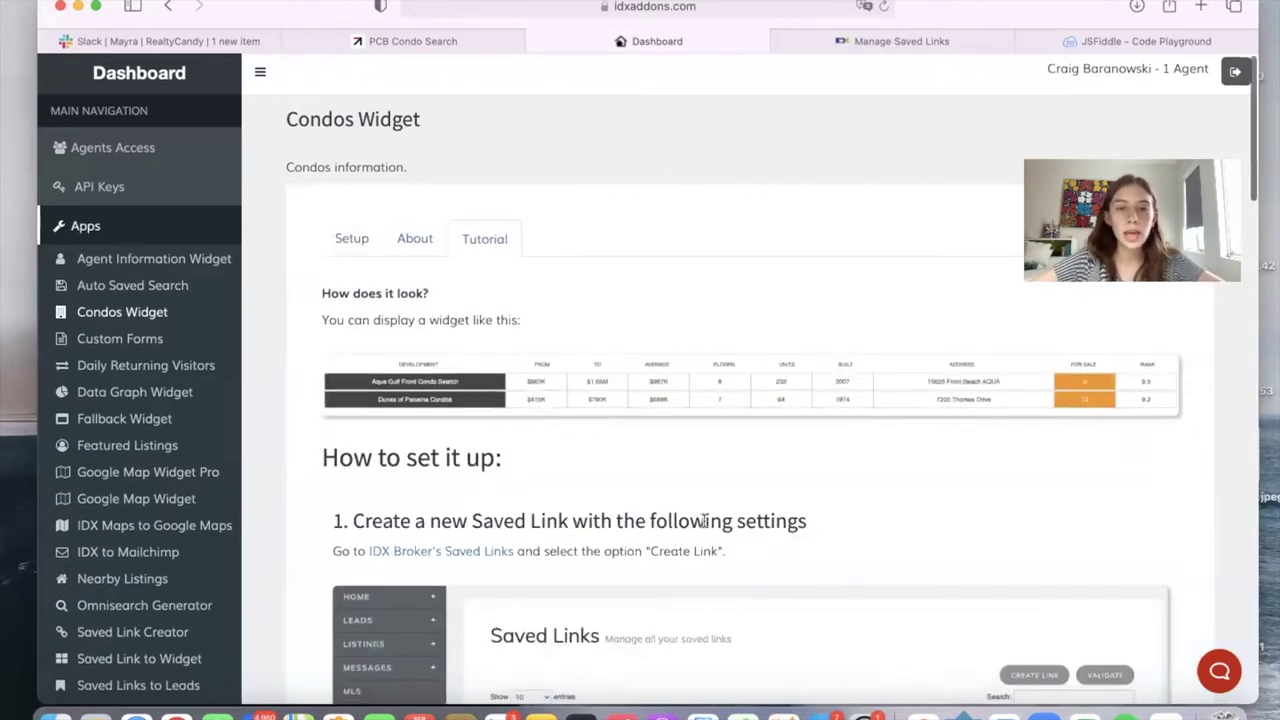
{"action": "scroll", "coordinate": [703, 524], "scroll_direction": "down", "scroll_amount": 2}
{"action": "scroll", "coordinate": [797, 422], "scroll_direction": "up", "scroll_amount": 2}
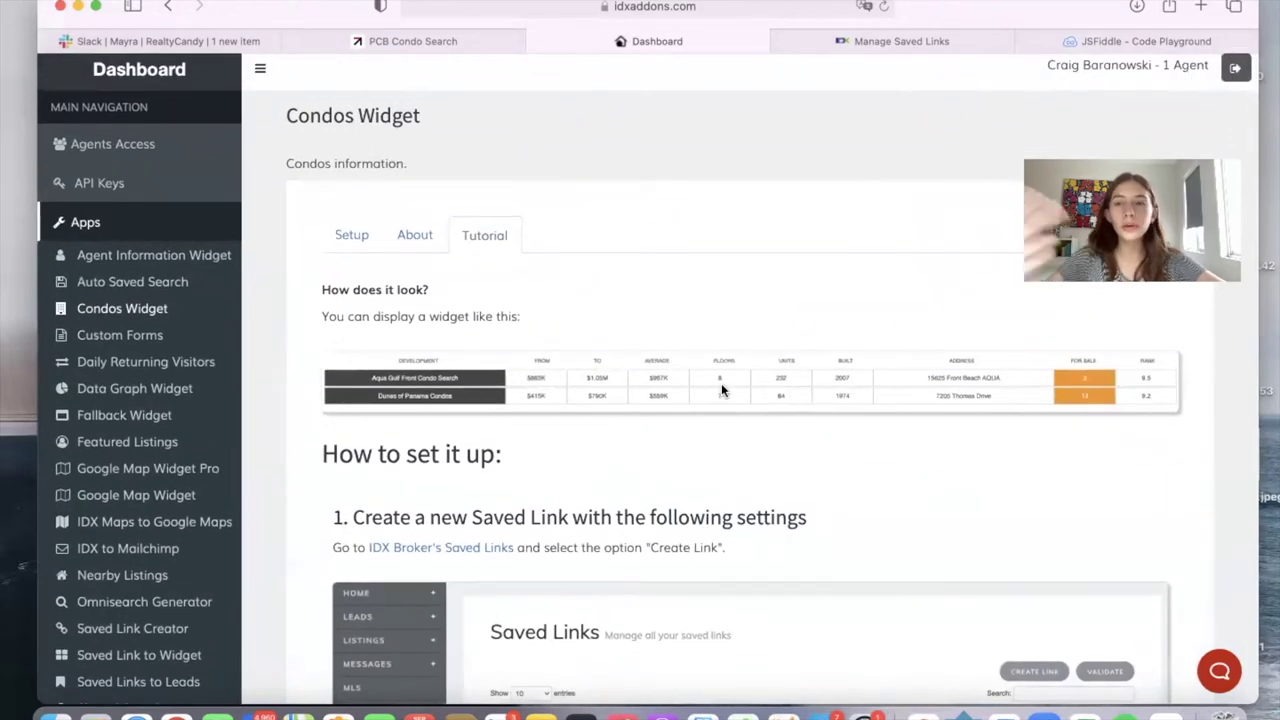
{"action": "left_click", "coordinate": [340, 234]}
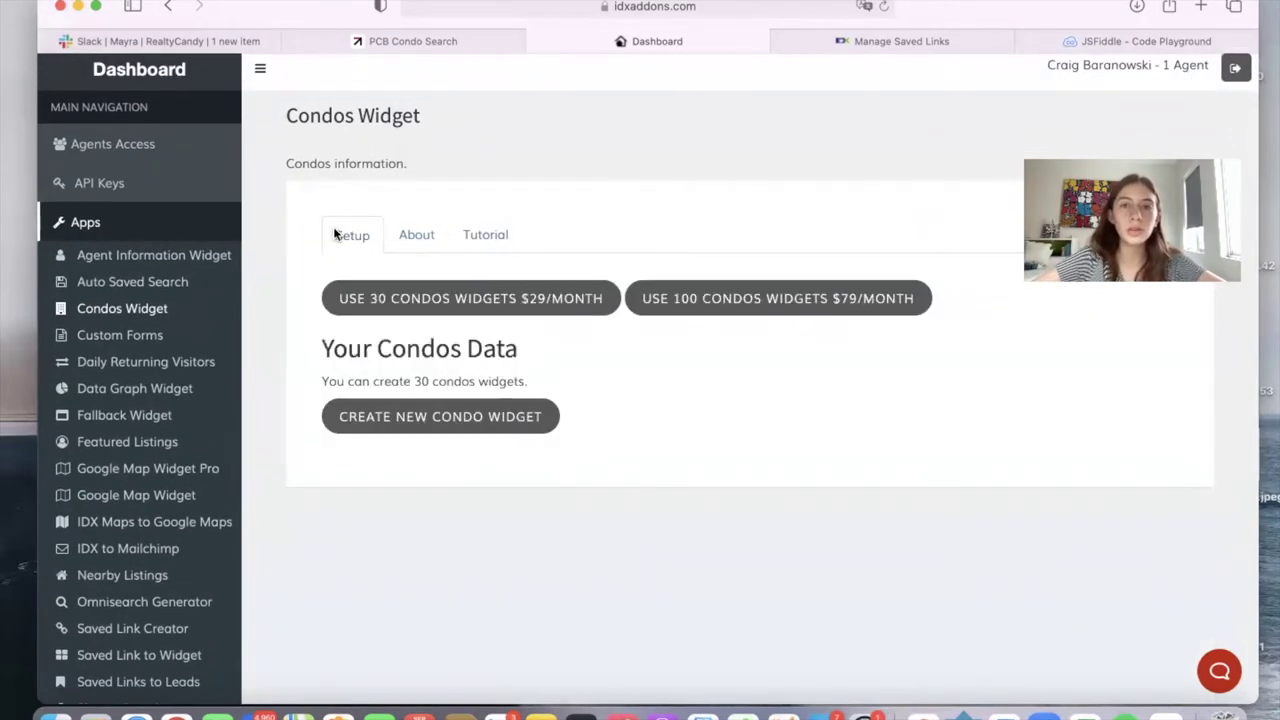
{"action": "left_click_drag", "start_coordinate": [1028, 8], "coordinate": [1030, 52]}
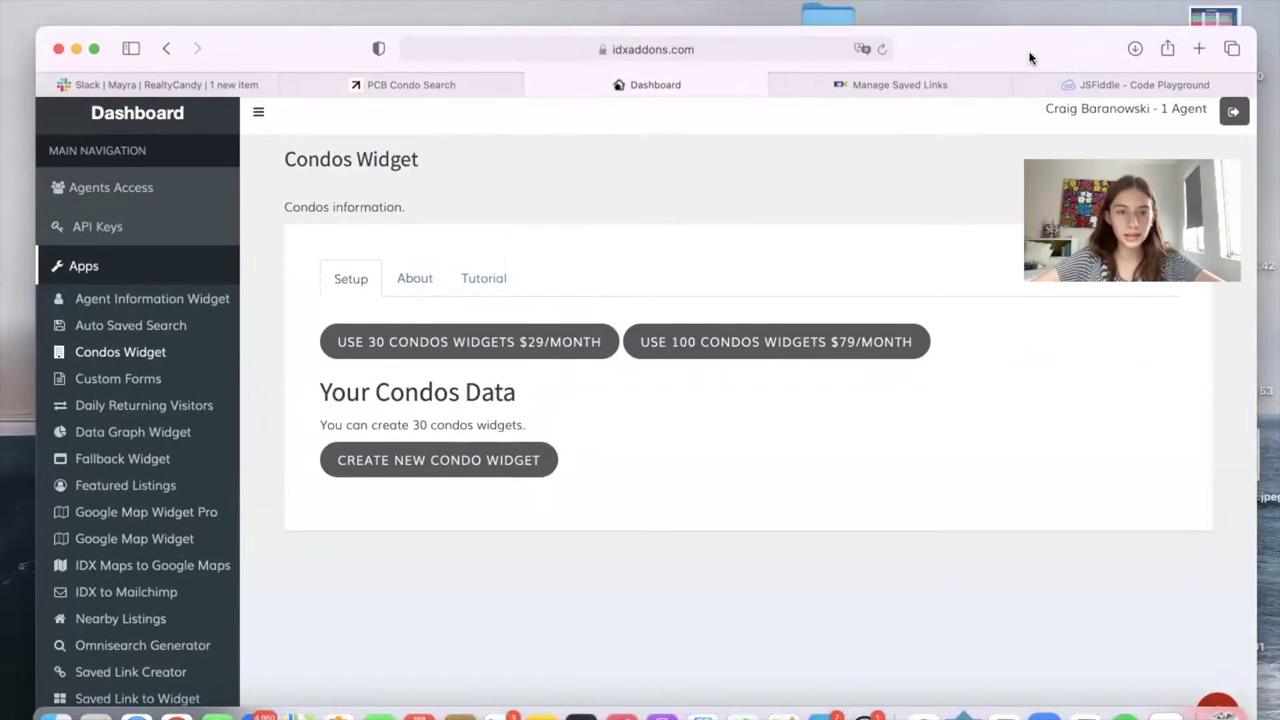
Switch to the PCB Condo Search site and look through its Link Showcase list of condo saved links.
{"action": "left_click", "coordinate": [449, 92]}
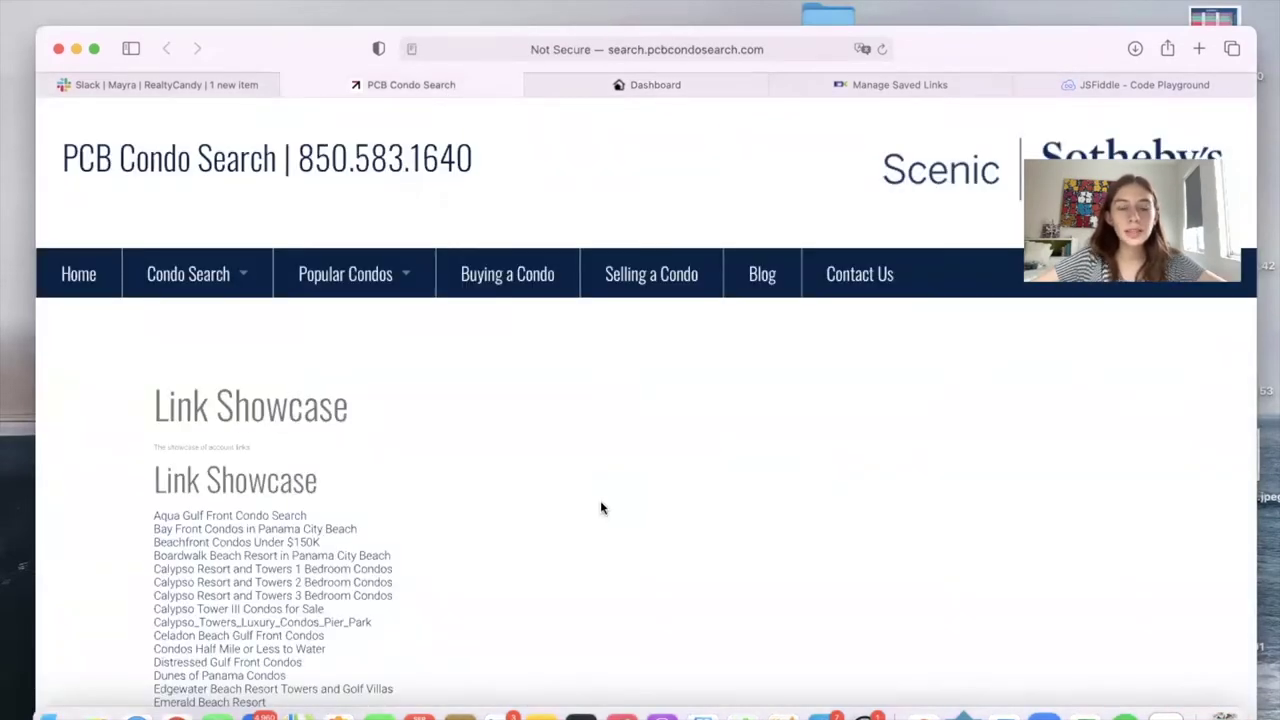
{"action": "scroll", "coordinate": [600, 500], "scroll_direction": "down", "scroll_amount": 3}
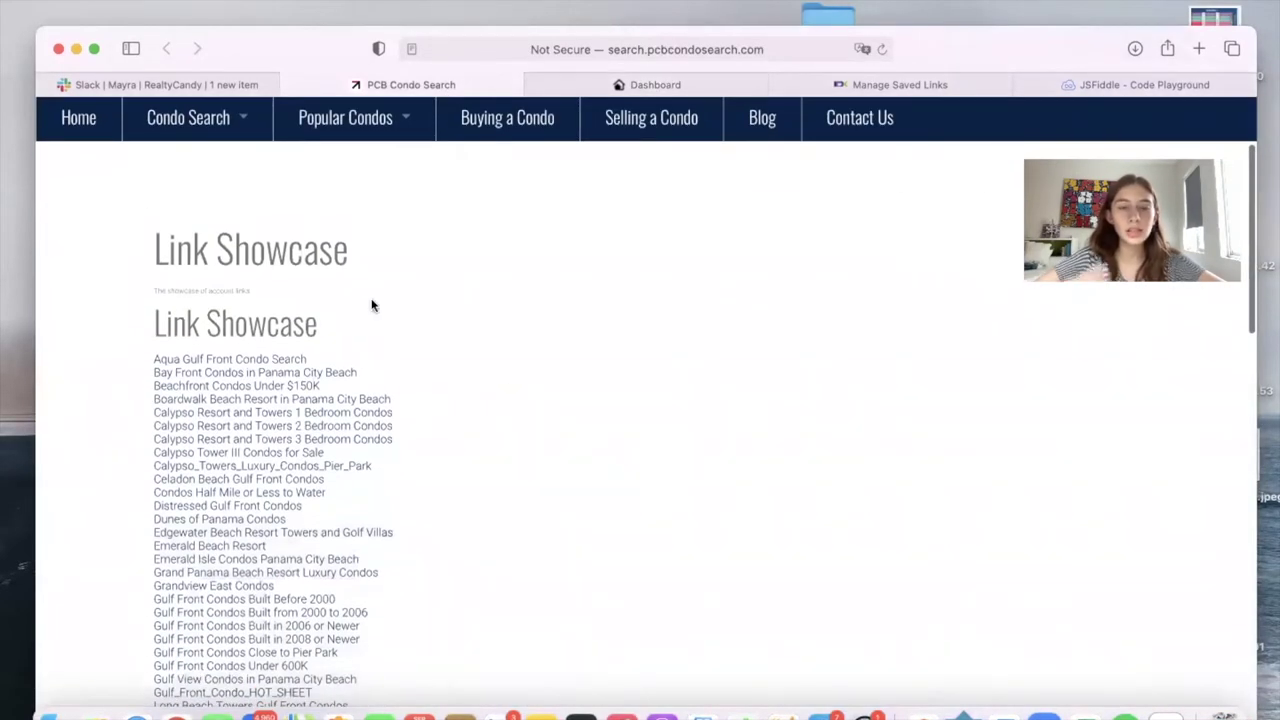
{"action": "scroll", "coordinate": [371, 303], "scroll_direction": "down", "scroll_amount": 4}
{"action": "scroll", "coordinate": [385, 315], "scroll_direction": "up", "scroll_amount": 6}
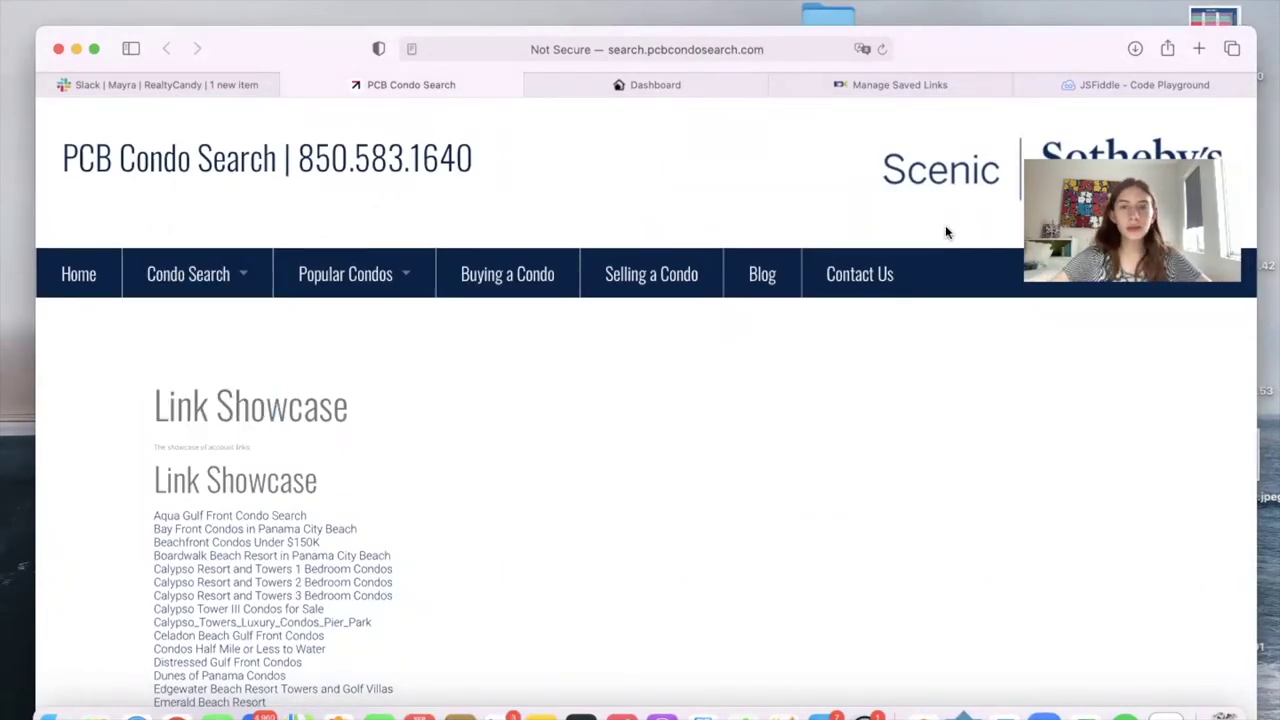
{"action": "double_click", "coordinate": [963, 49]}
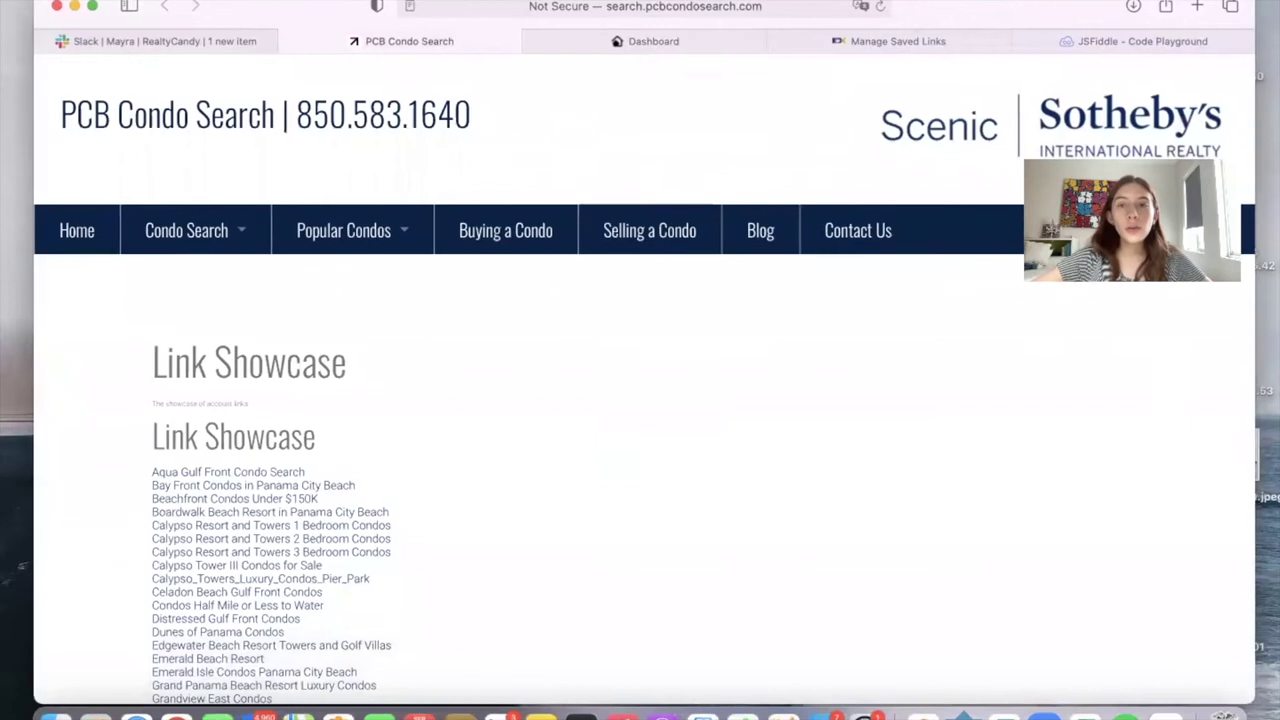
Switch to IDX Broker's Saved Links and start a new saved link based on the Search by Address page.
{"action": "left_click", "coordinate": [935, 45]}
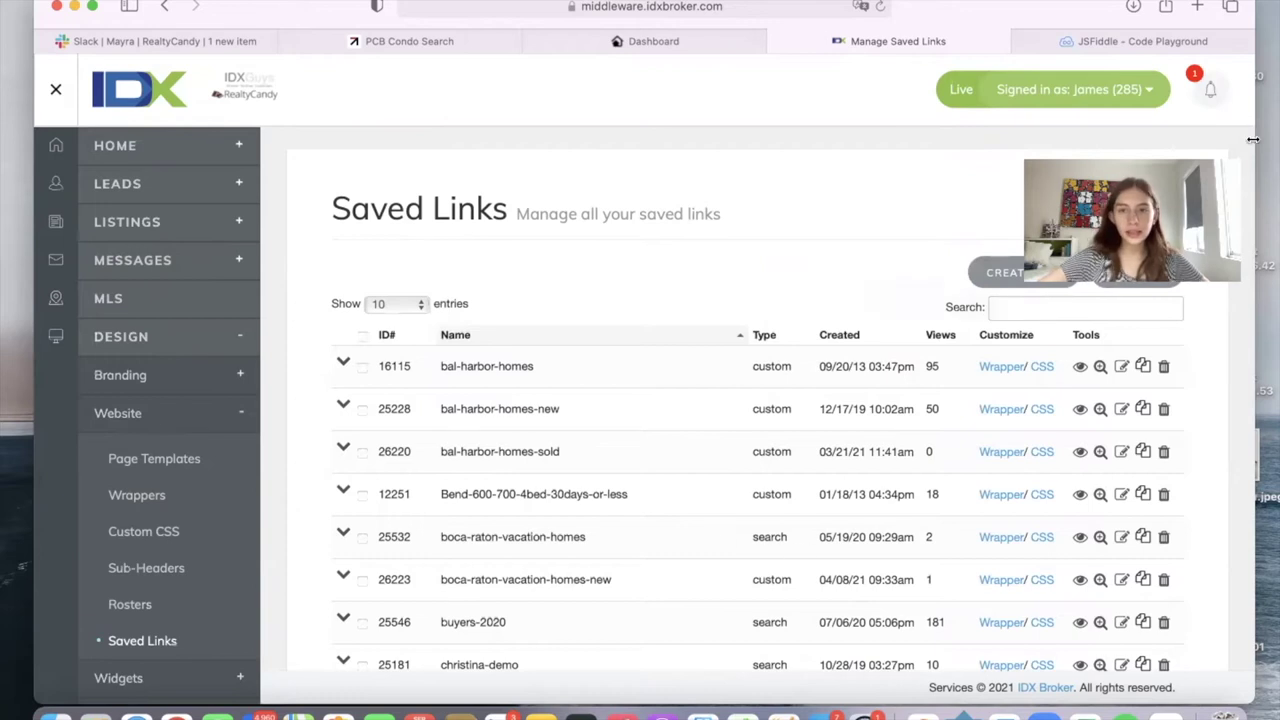
{"action": "left_click", "coordinate": [1032, 274]}
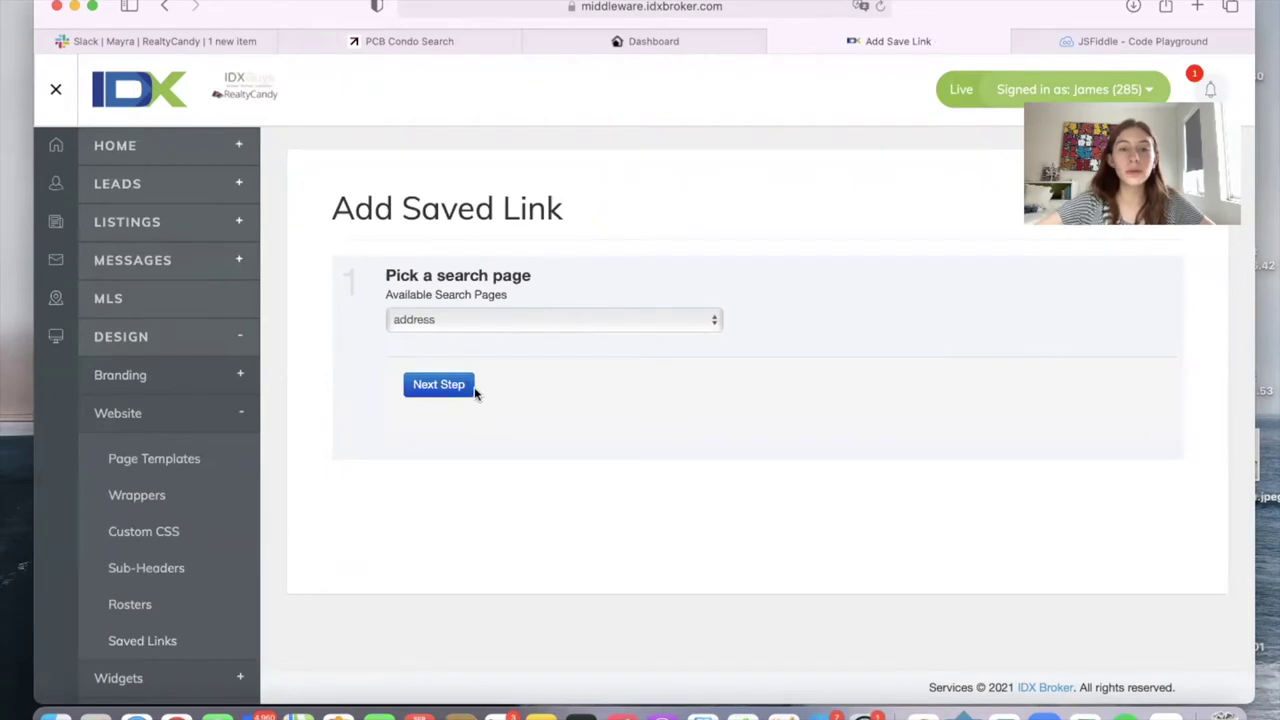
{"action": "left_click", "coordinate": [465, 318]}
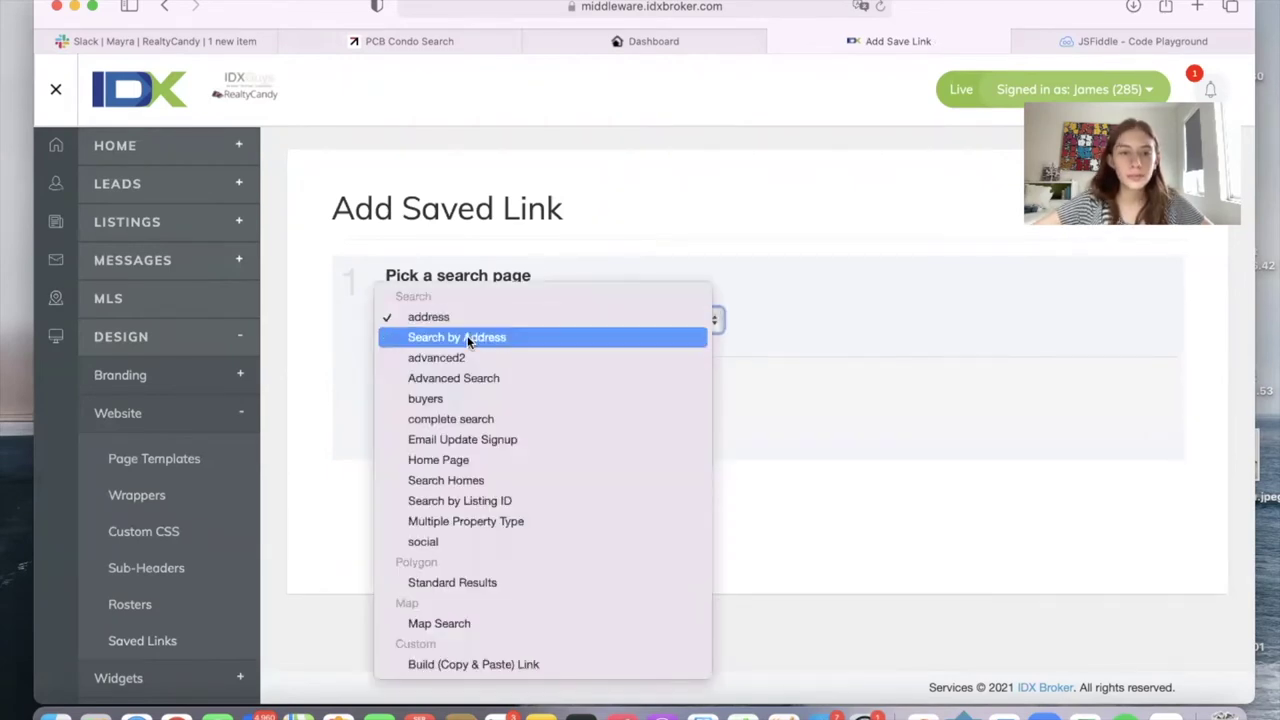
{"action": "left_click", "coordinate": [467, 340]}
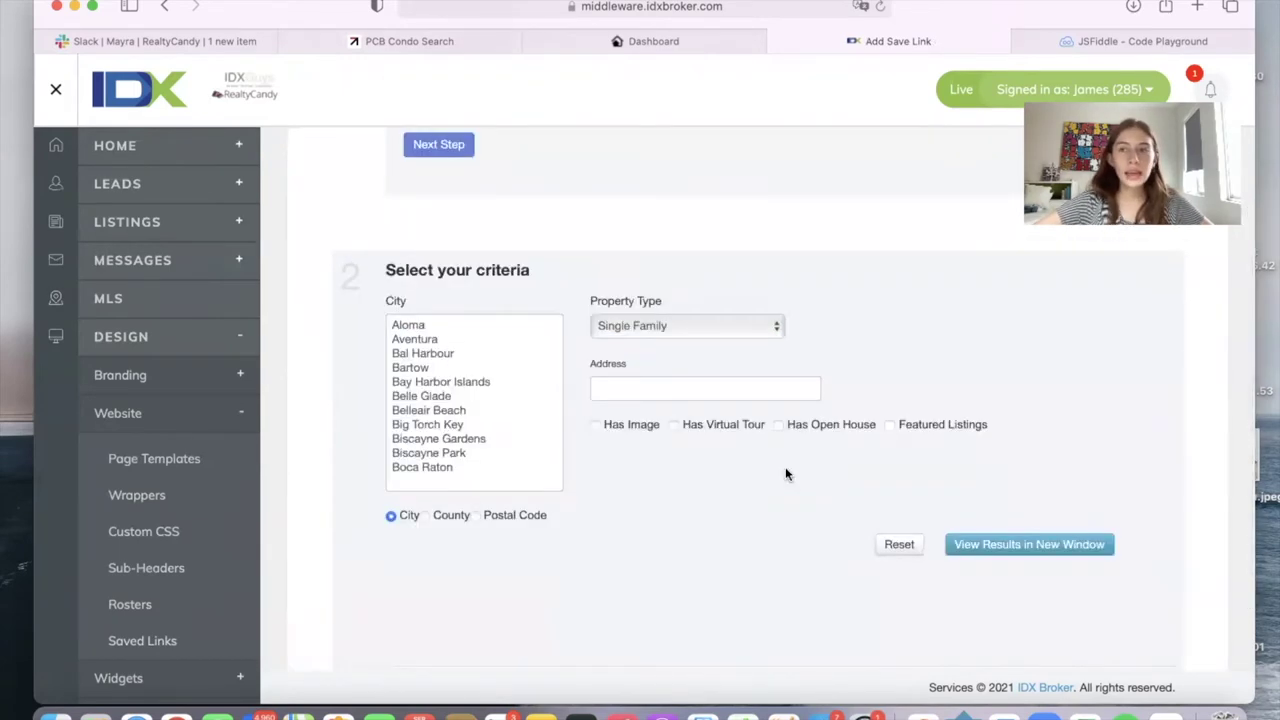
Set the saved link's criteria to the city Bartow and the property type Condo\Town Home.
{"action": "left_click", "coordinate": [467, 368]}
{"action": "left_click", "coordinate": [766, 326]}
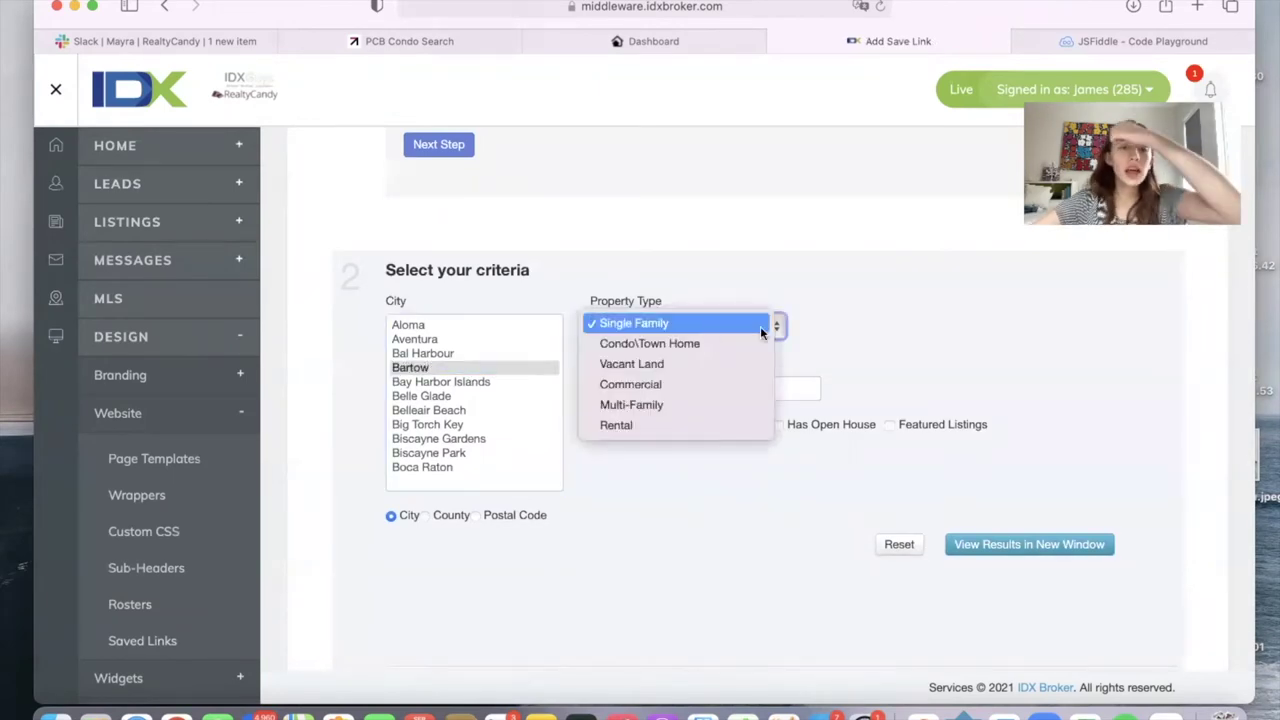
{"action": "left_click", "coordinate": [880, 343]}
{"action": "left_click", "coordinate": [724, 322]}
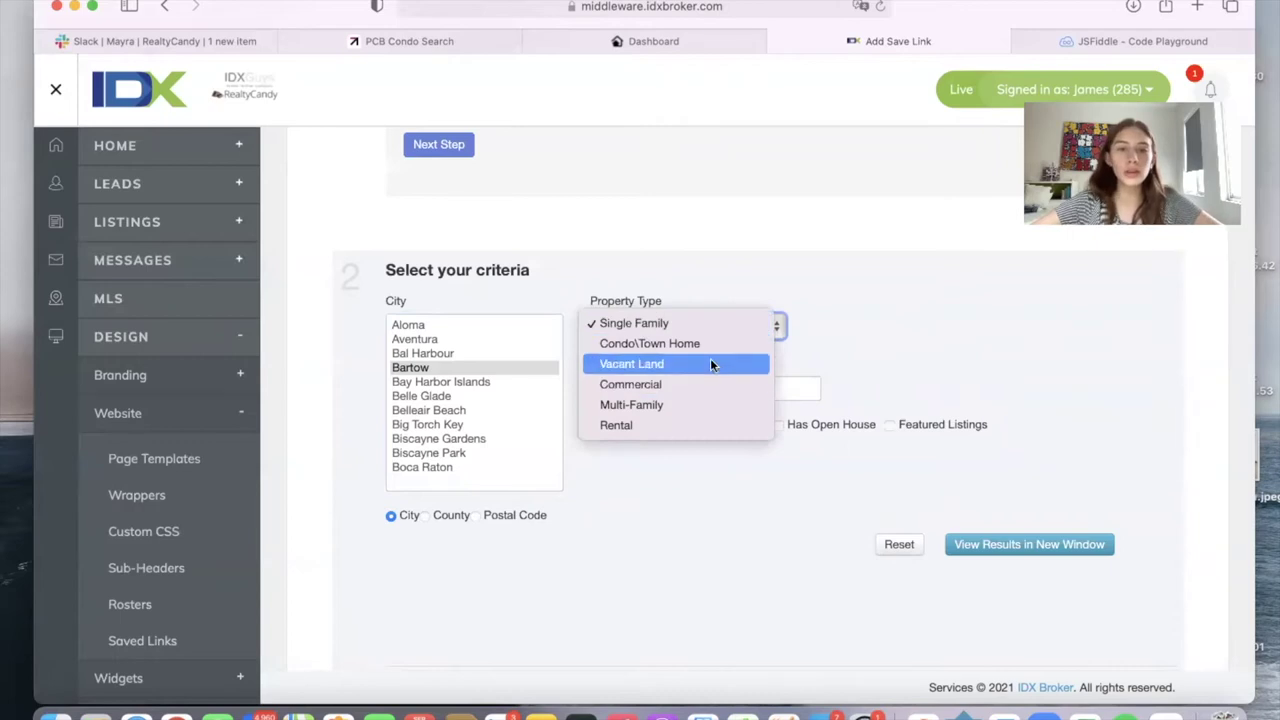
{"action": "left_click", "coordinate": [703, 345]}
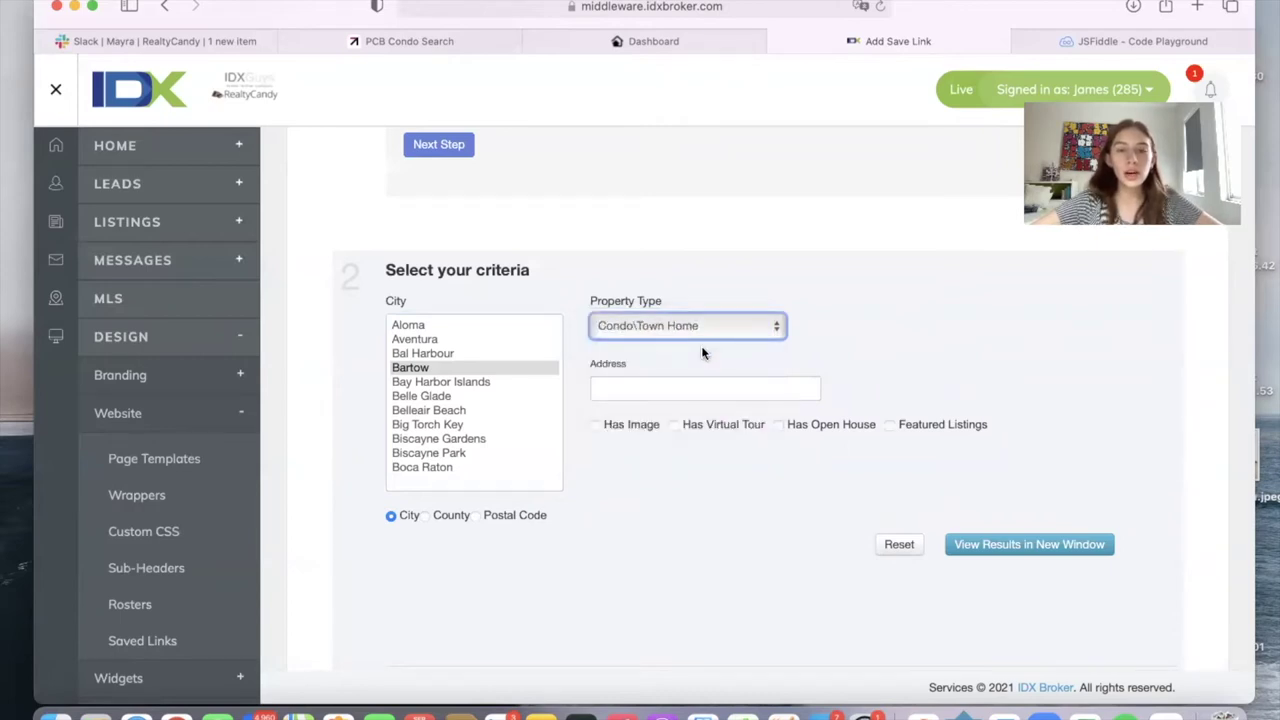
{"action": "left_click", "coordinate": [648, 390]}
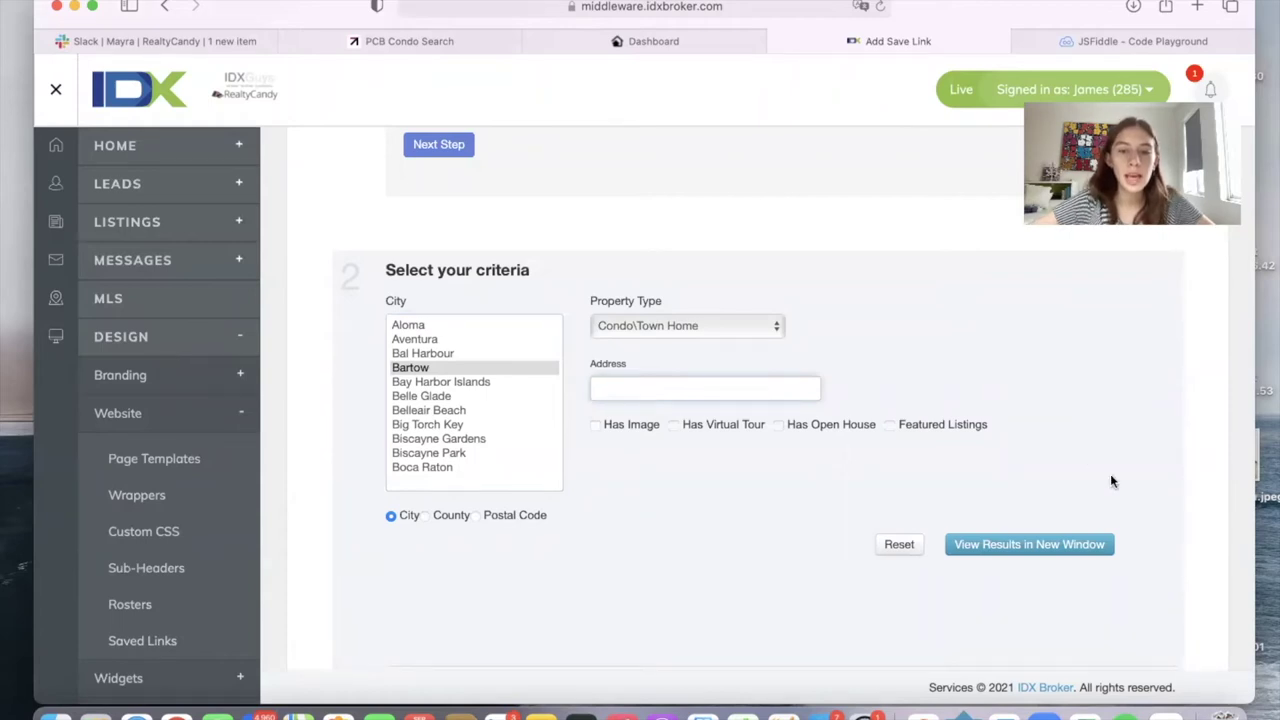
Review the saved link's SEO, link, sub-header and agent assignment settings down to the save options.
{"action": "scroll", "coordinate": [1110, 482], "scroll_direction": "down", "scroll_amount": 3}
{"action": "left_click", "coordinate": [429, 544]}
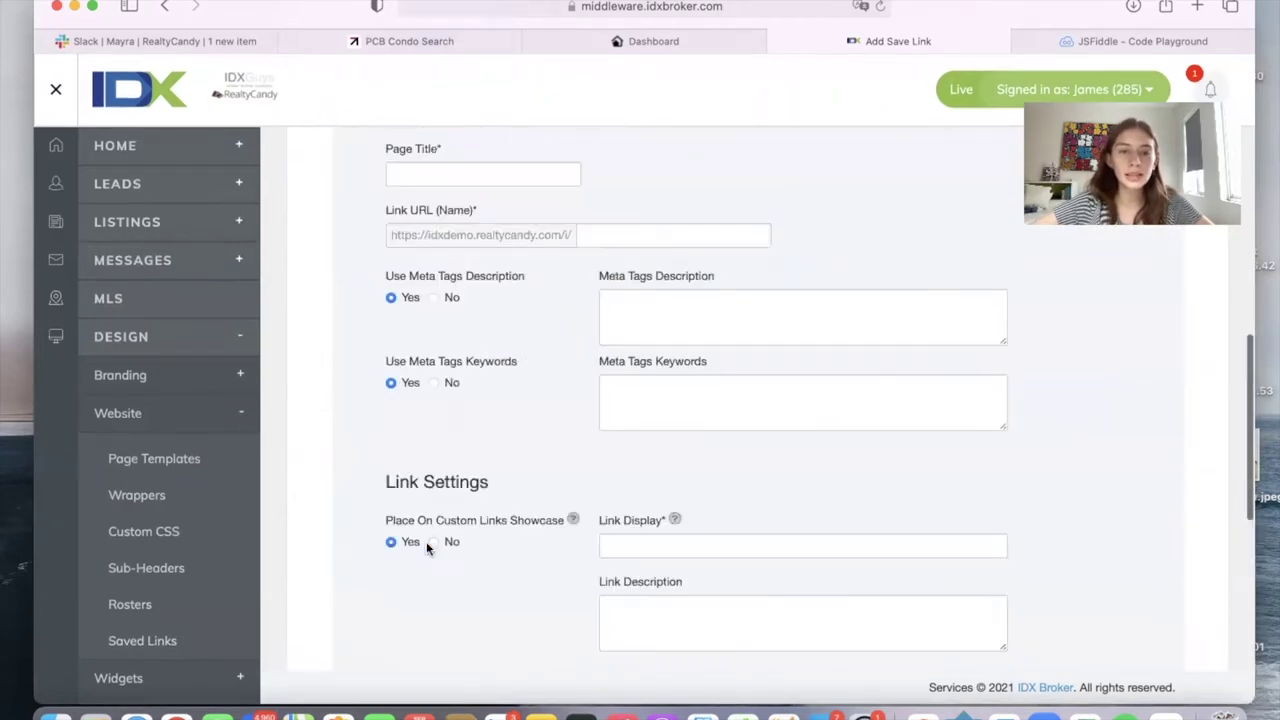
{"action": "scroll", "coordinate": [792, 474], "scroll_direction": "up", "scroll_amount": 3}
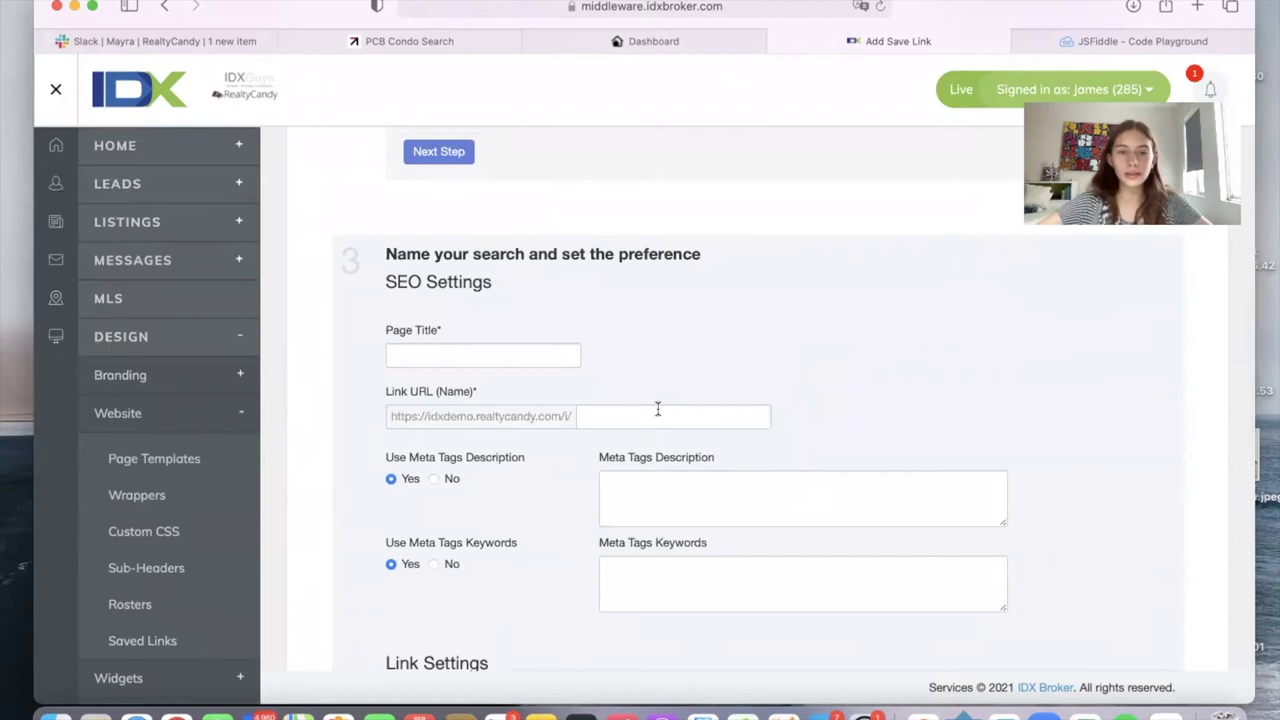
{"action": "scroll", "coordinate": [657, 409], "scroll_direction": "down", "scroll_amount": 10}
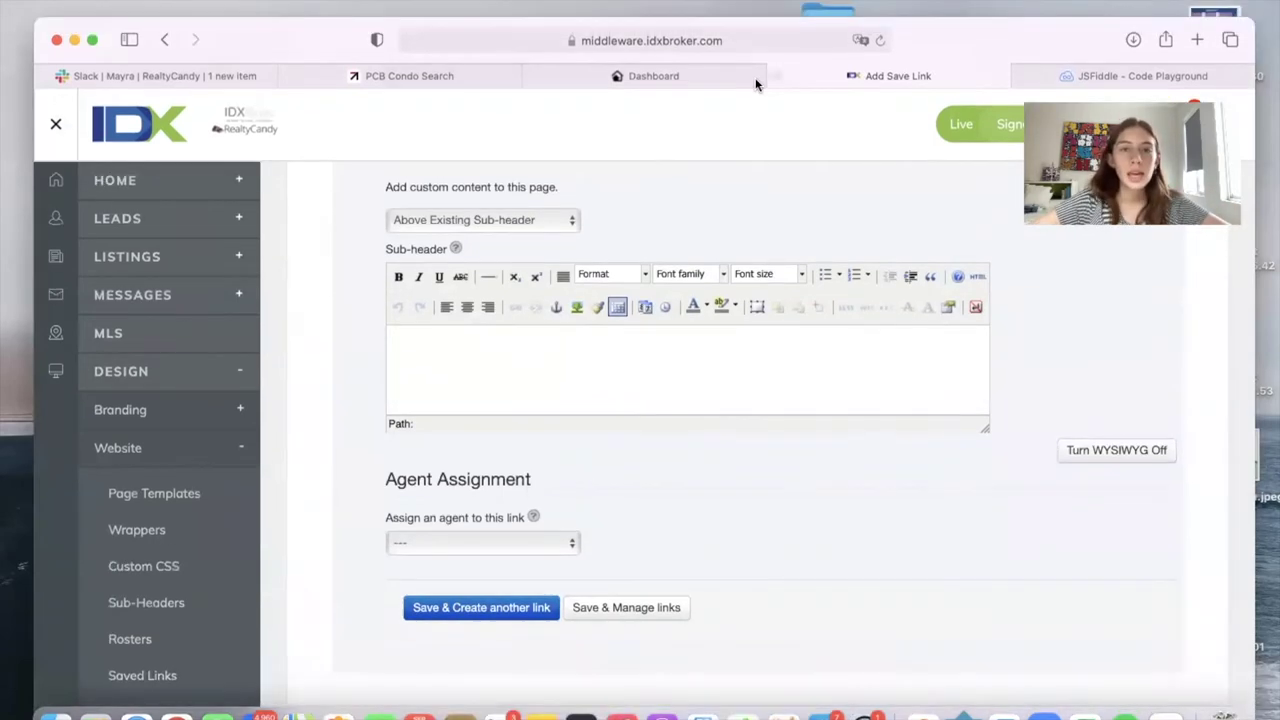
Compare the existing saved links in the PCB Condo Search showcase with the Condos Widget setup page.
{"action": "left_click", "coordinate": [580, 41]}
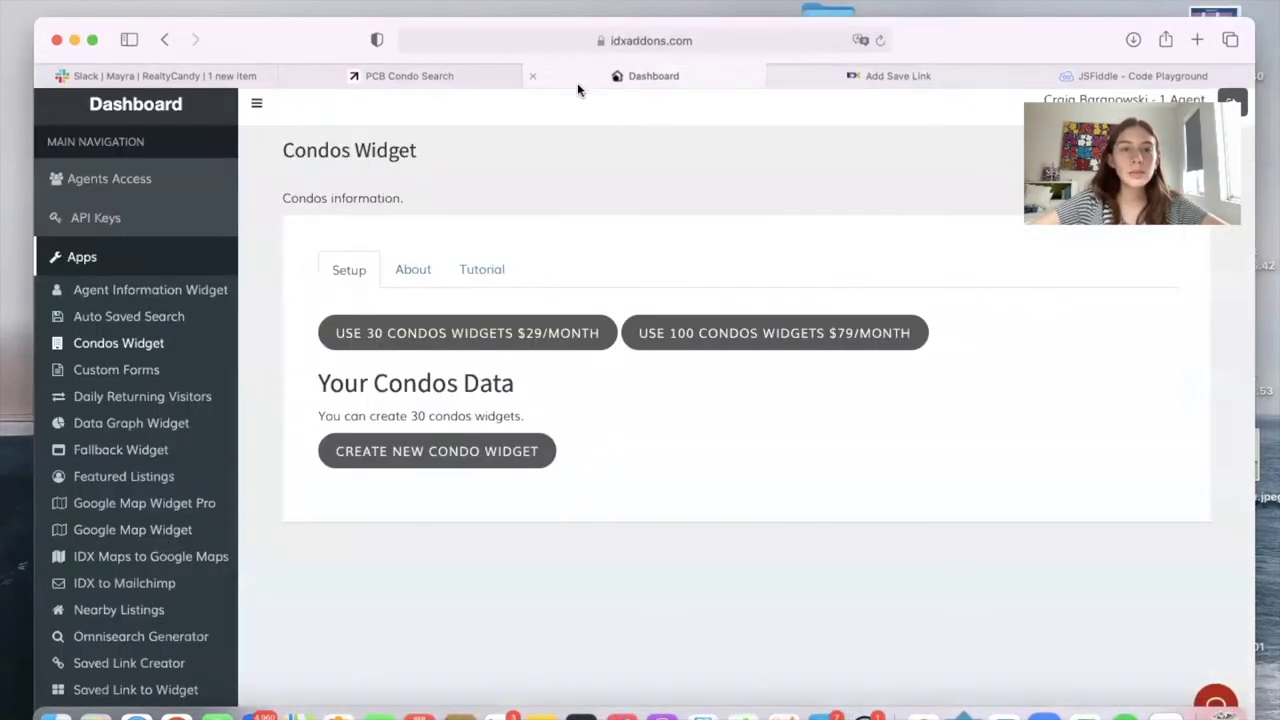
{"action": "left_click", "coordinate": [512, 41]}
{"action": "scroll", "coordinate": [357, 521], "scroll_direction": "down", "scroll_amount": 5}
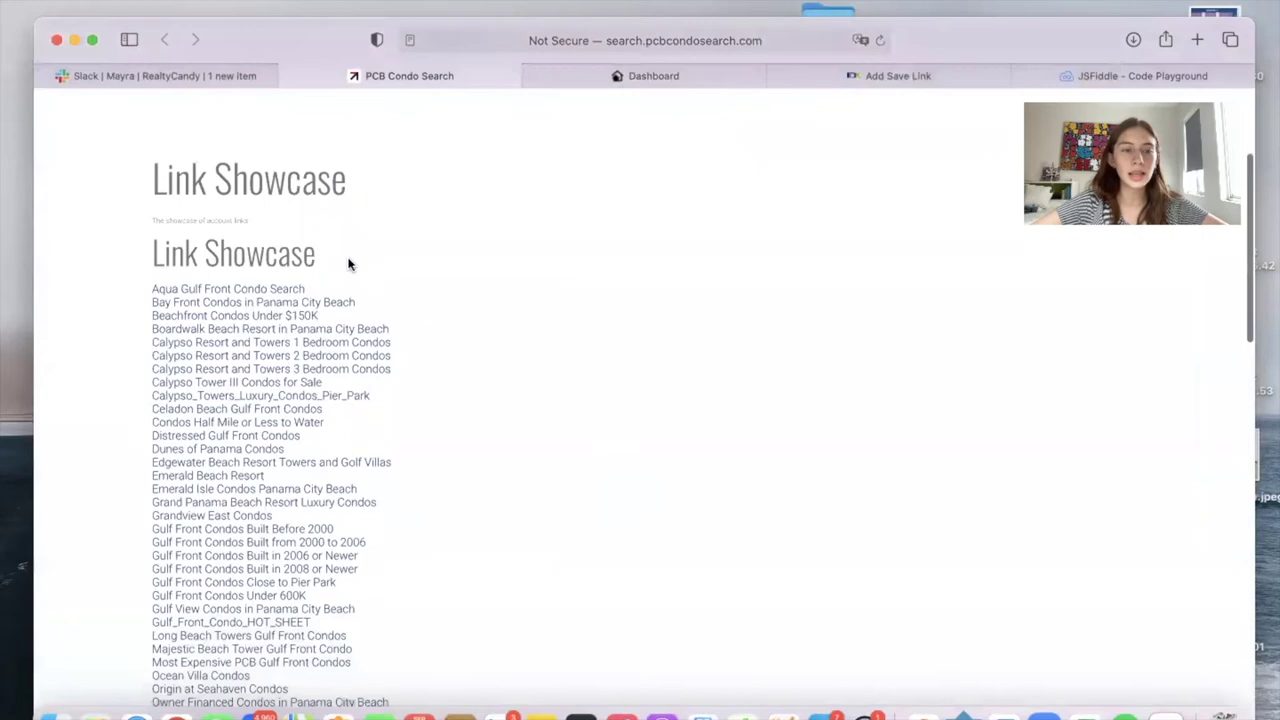
{"action": "left_click", "coordinate": [640, 78]}
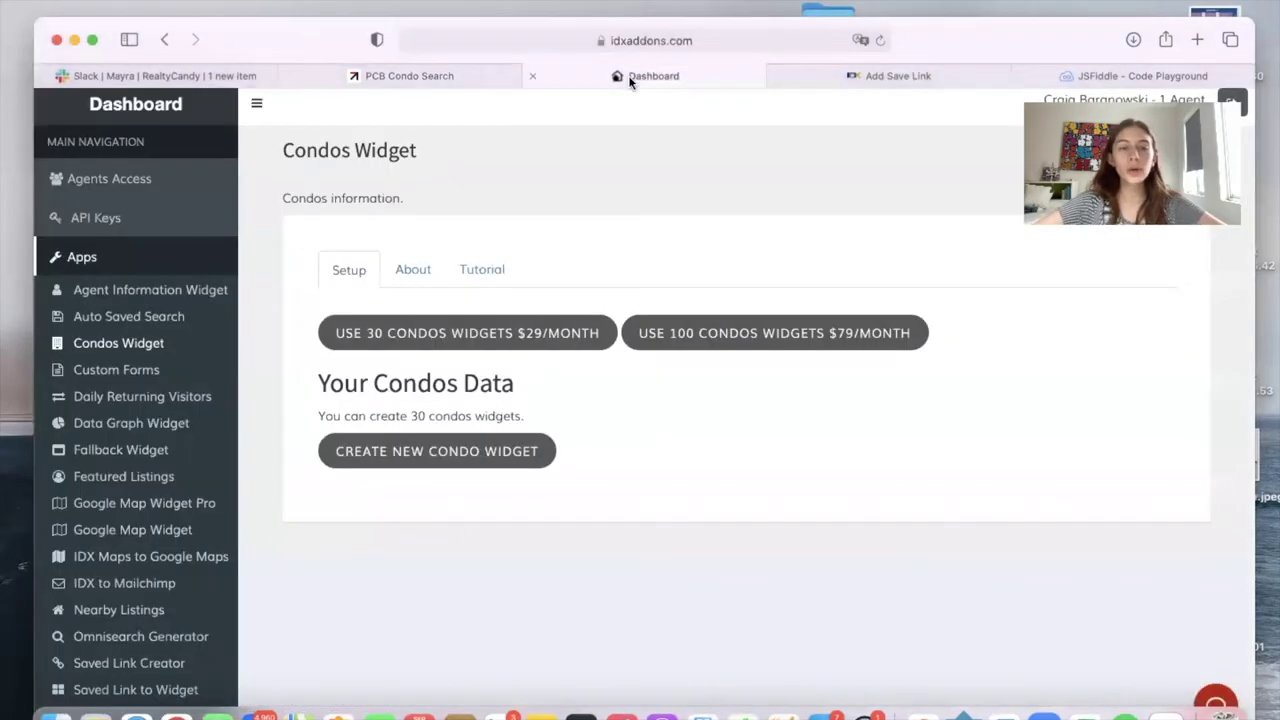
{"action": "left_click", "coordinate": [372, 80]}
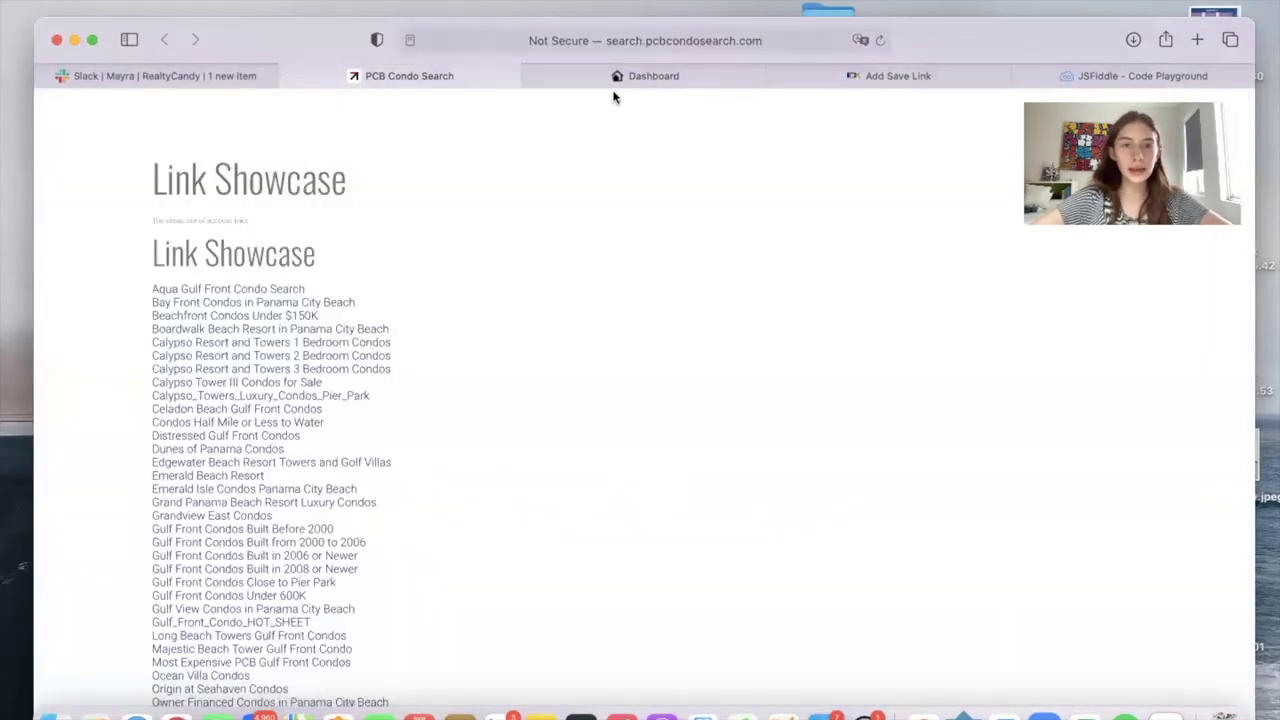
{"action": "left_click", "coordinate": [640, 77]}
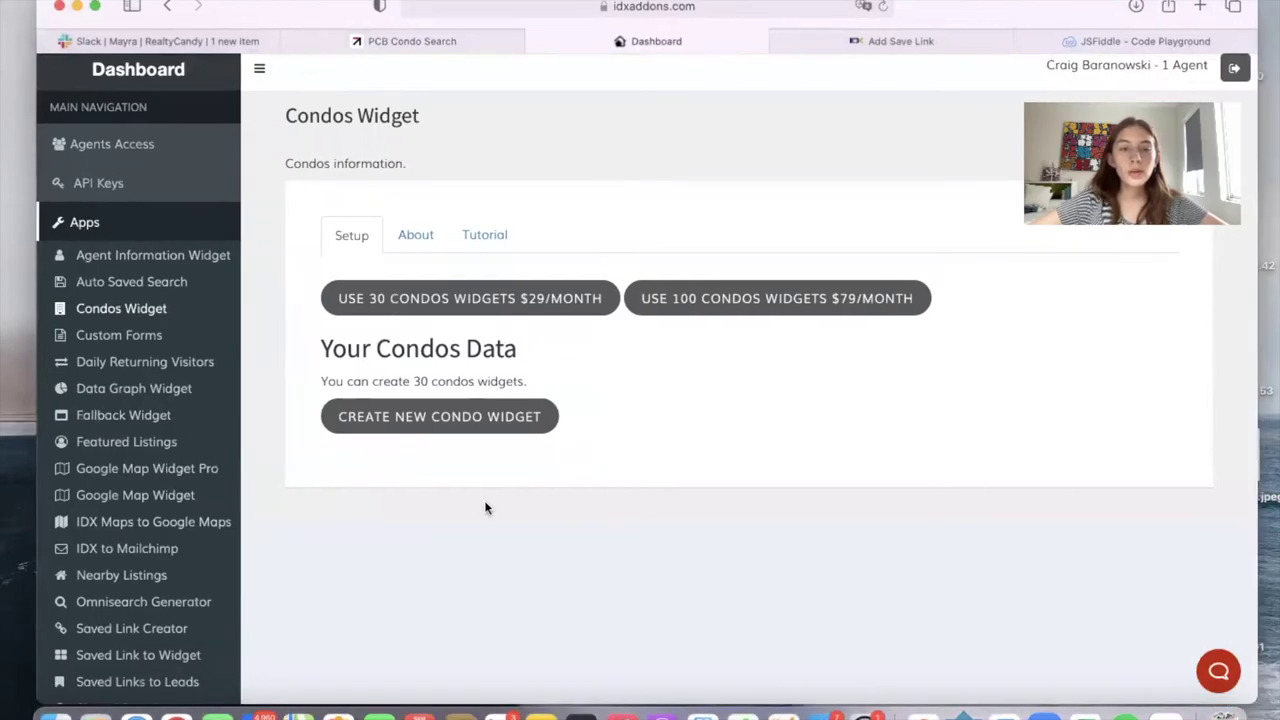
Start a new condo widget for the Calypso Resort and Towers 1 Bedroom Condos link and name it "calypso tower 1".
{"action": "left_click", "coordinate": [419, 414]}
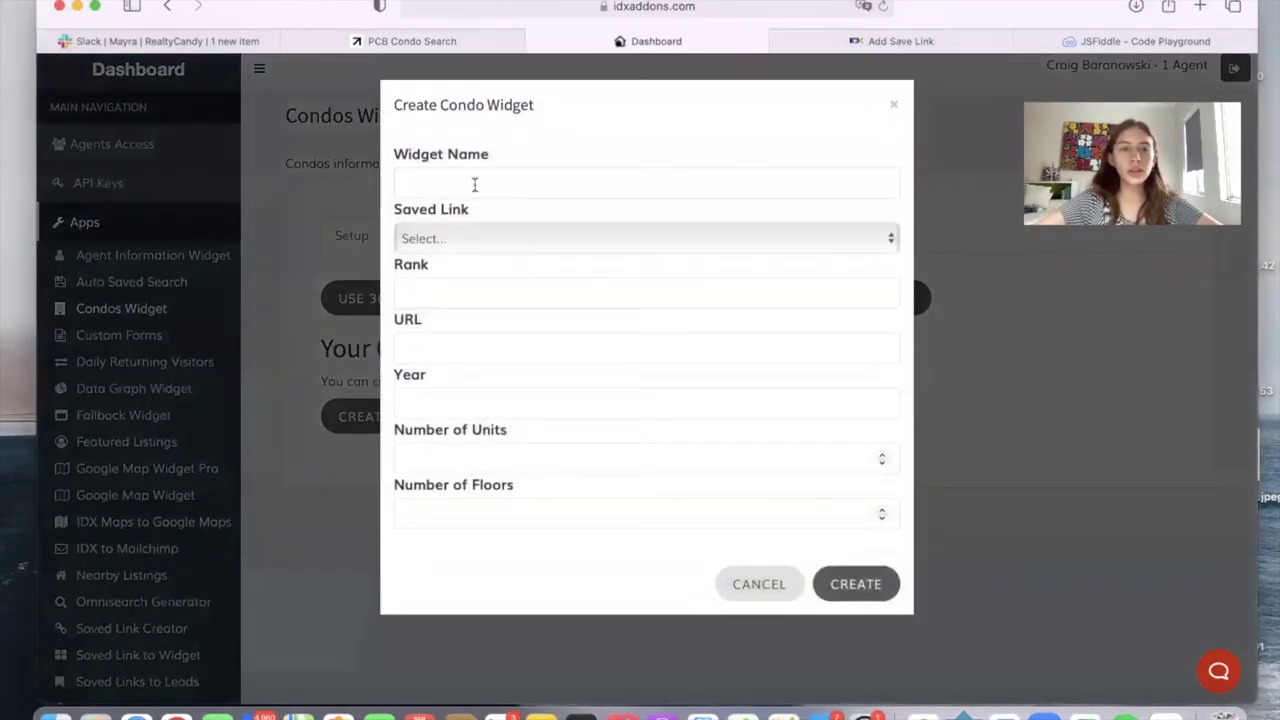
{"action": "left_click", "coordinate": [473, 182]}
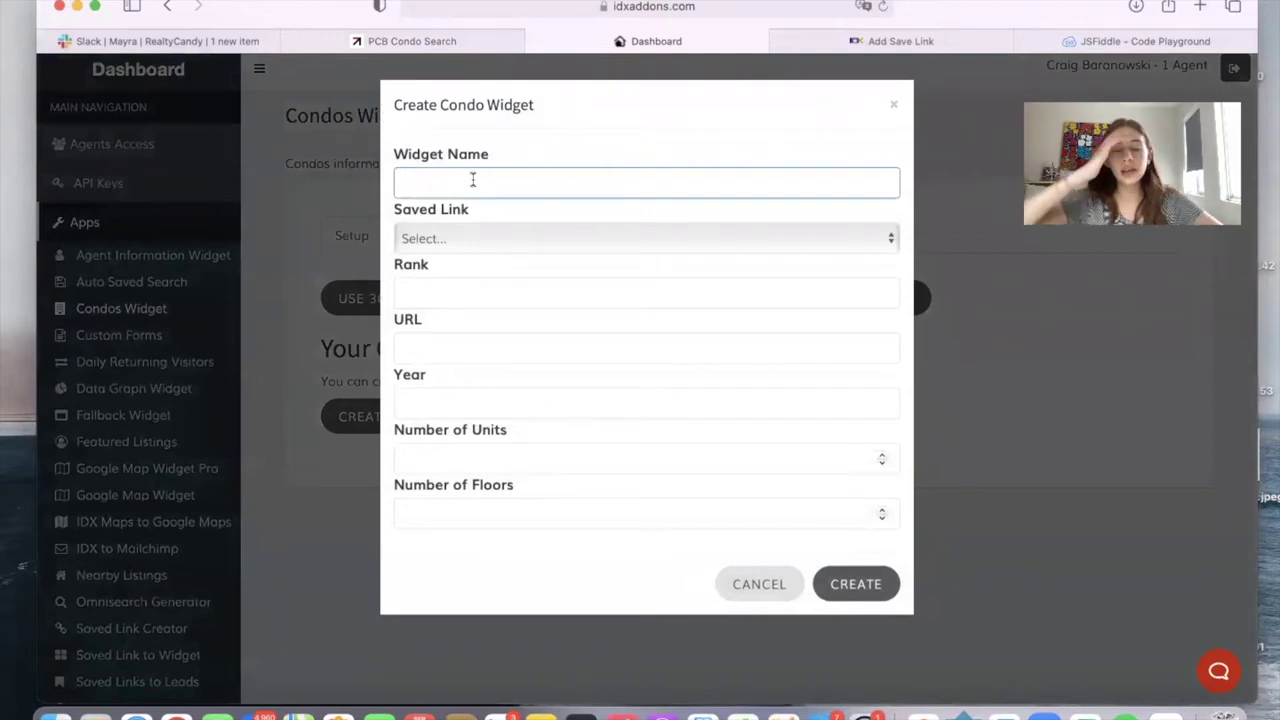
{"action": "left_click_drag", "start_coordinate": [1111, 8], "coordinate": [1078, 55]}
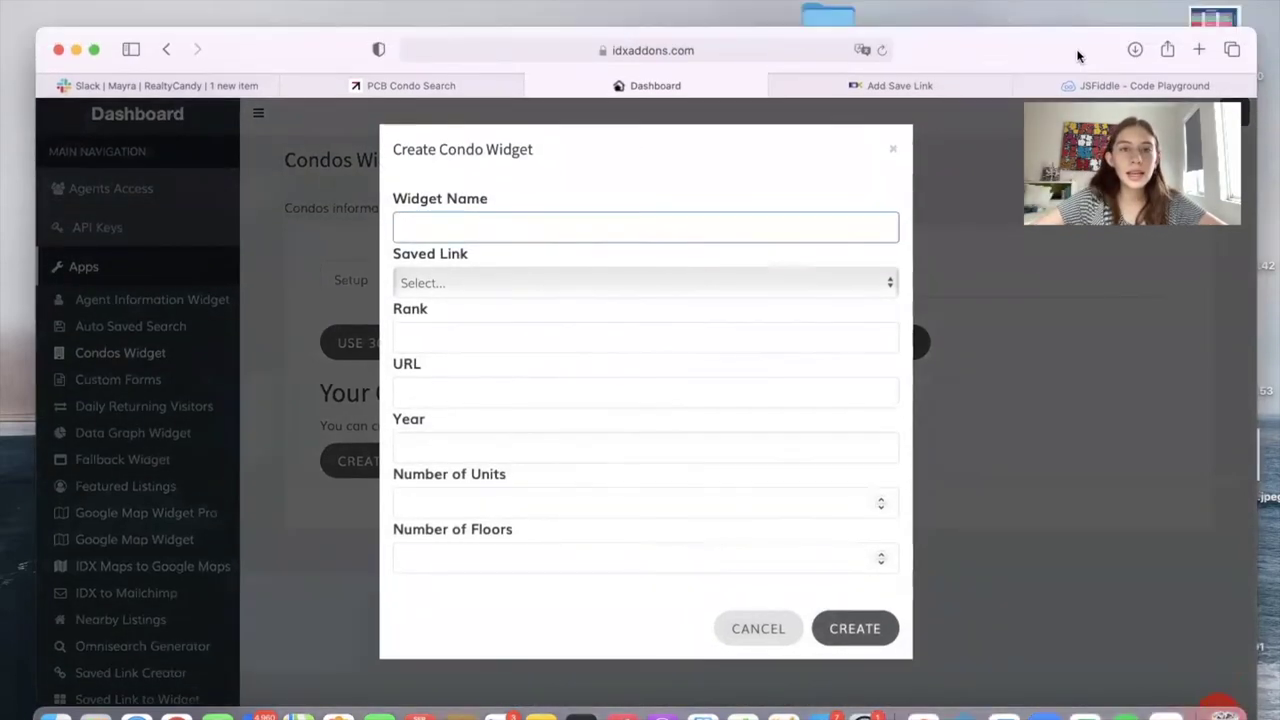
{"action": "left_click", "coordinate": [403, 88]}
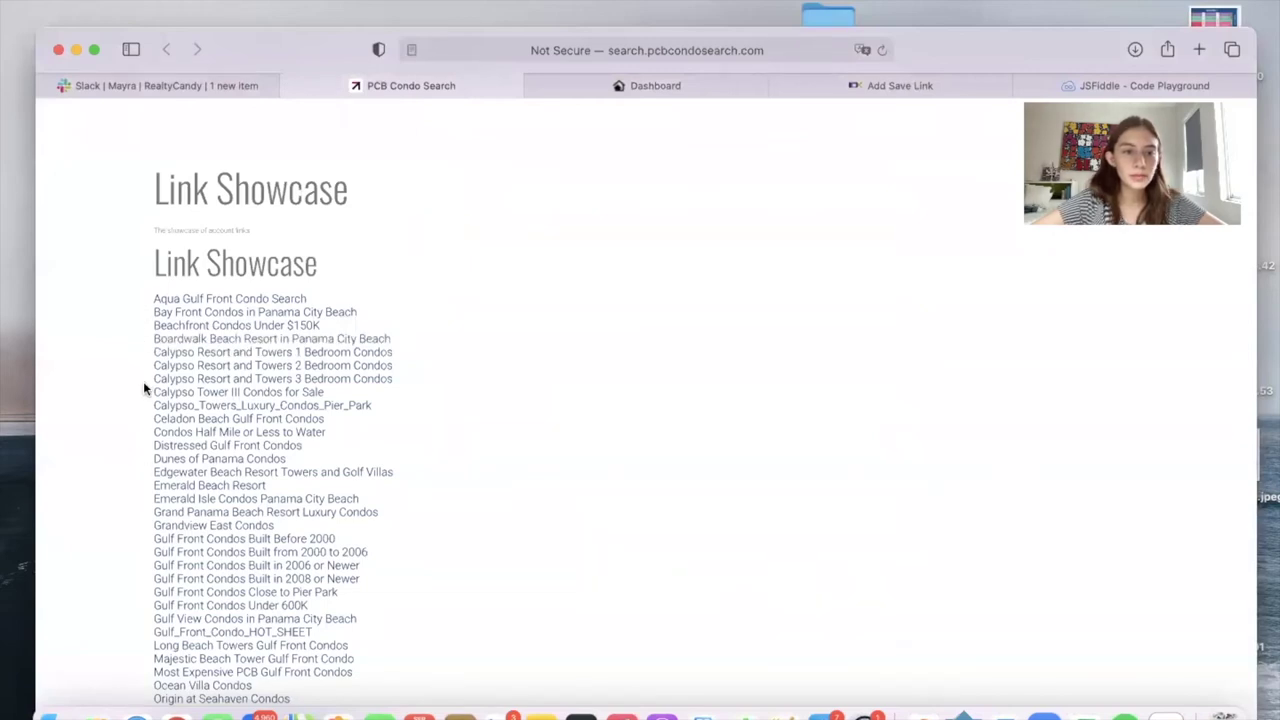
{"action": "left_click_drag", "start_coordinate": [145, 352], "coordinate": [448, 354]}
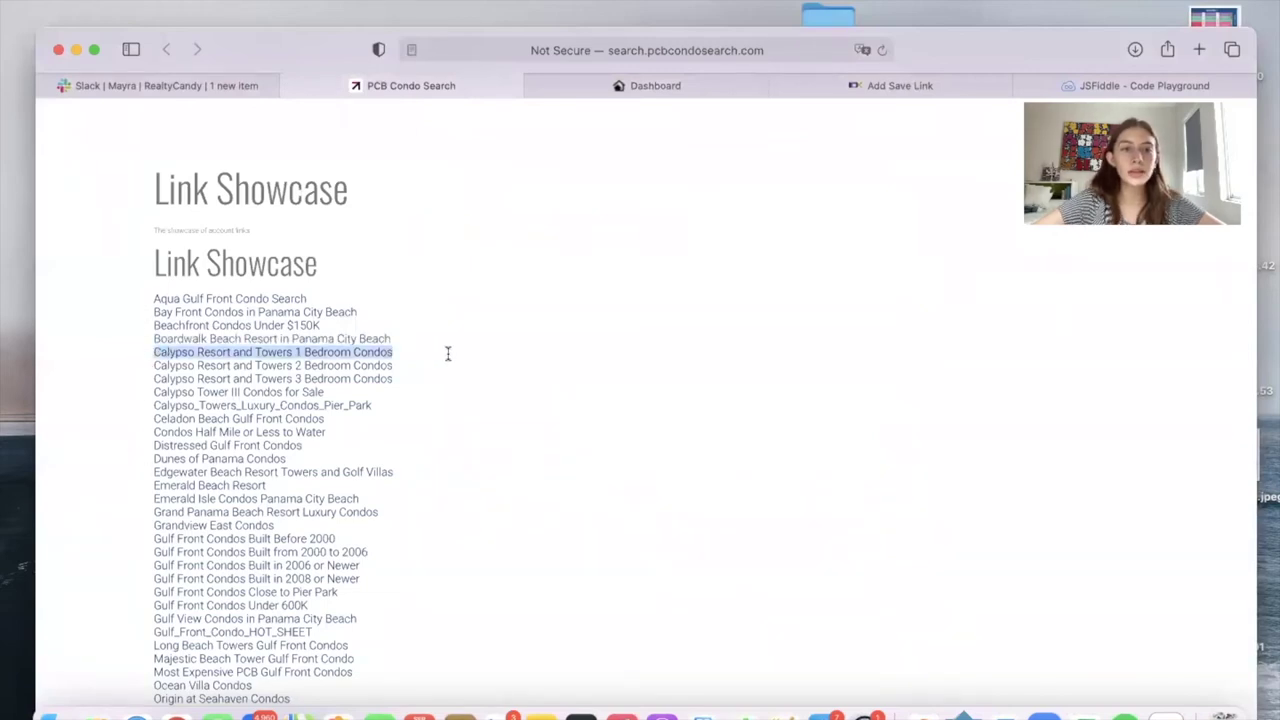
{"action": "left_click", "coordinate": [614, 86]}
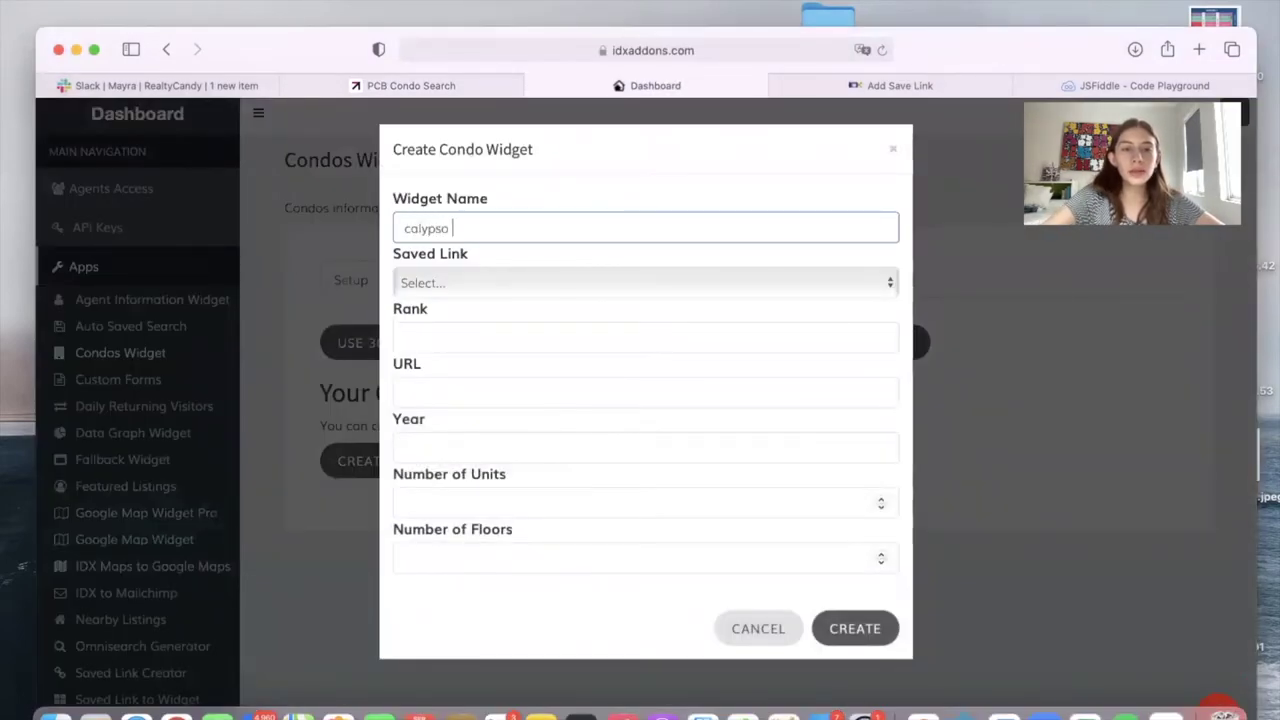
{"action": "left_click", "coordinate": [472, 88]}
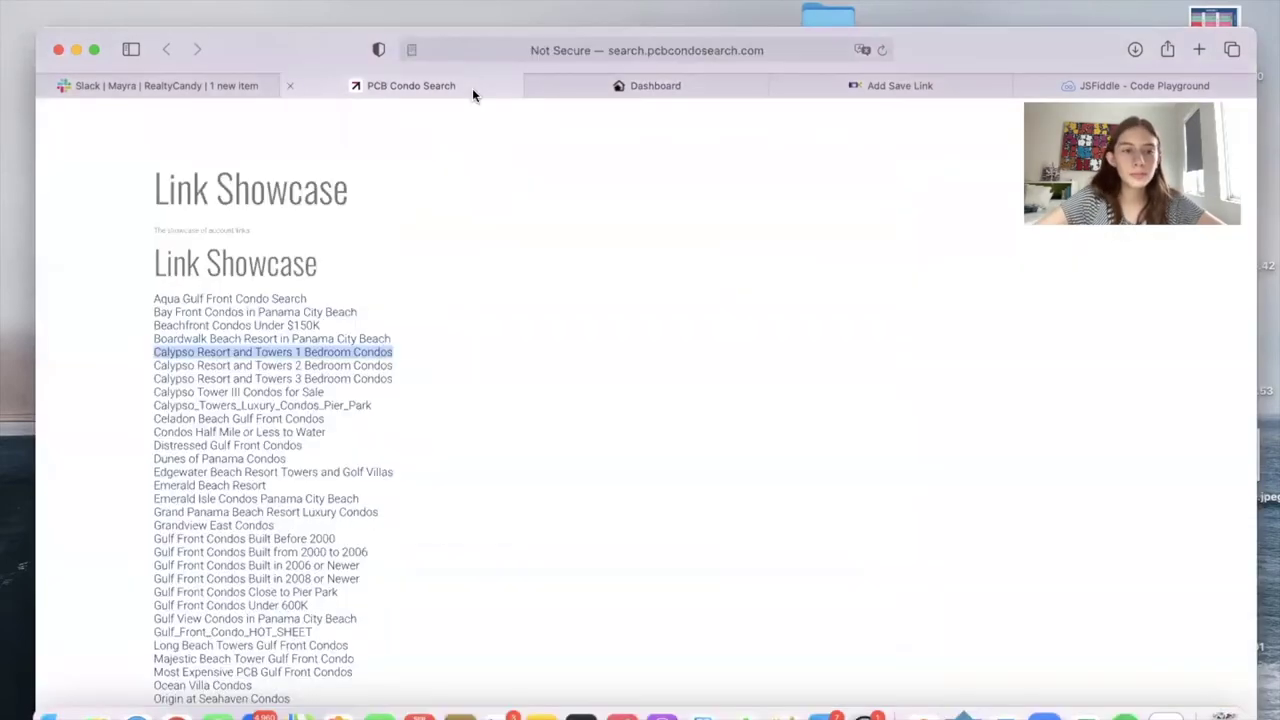
{"action": "left_click", "coordinate": [650, 84]}
{"action": "type", "text": "tower "}
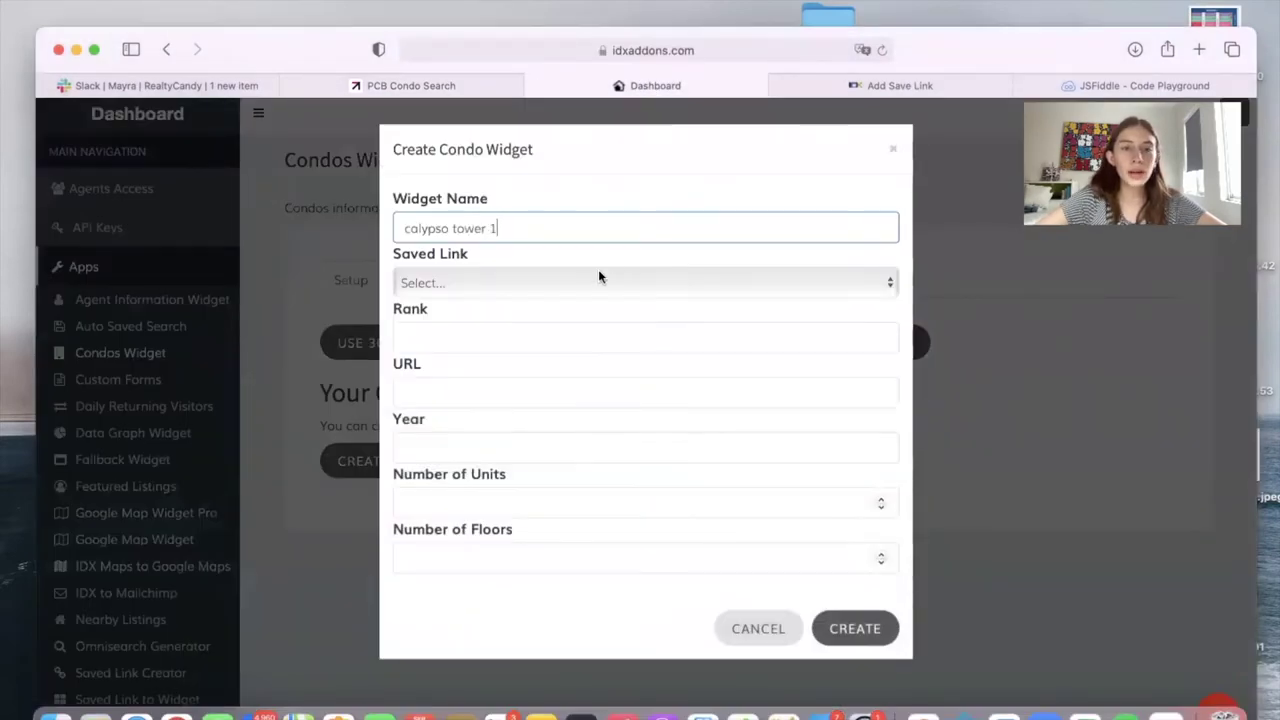
{"action": "type", "text": "1"}
Assign the Calypso Resort and Towers 1 Bedroom Condos saved link to the widget and set its rank to 8.5.
{"action": "left_click", "coordinate": [599, 276]}
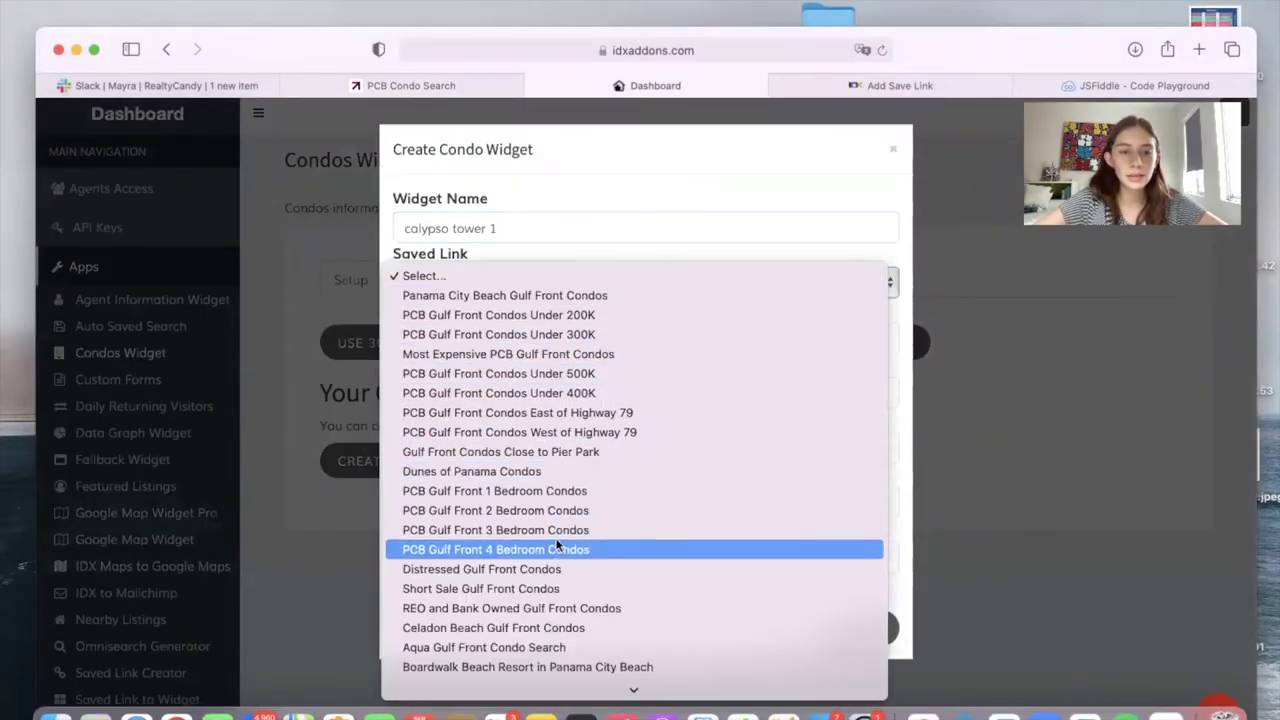
{"action": "scroll", "coordinate": [557, 545], "scroll_direction": "down", "scroll_amount": 10}
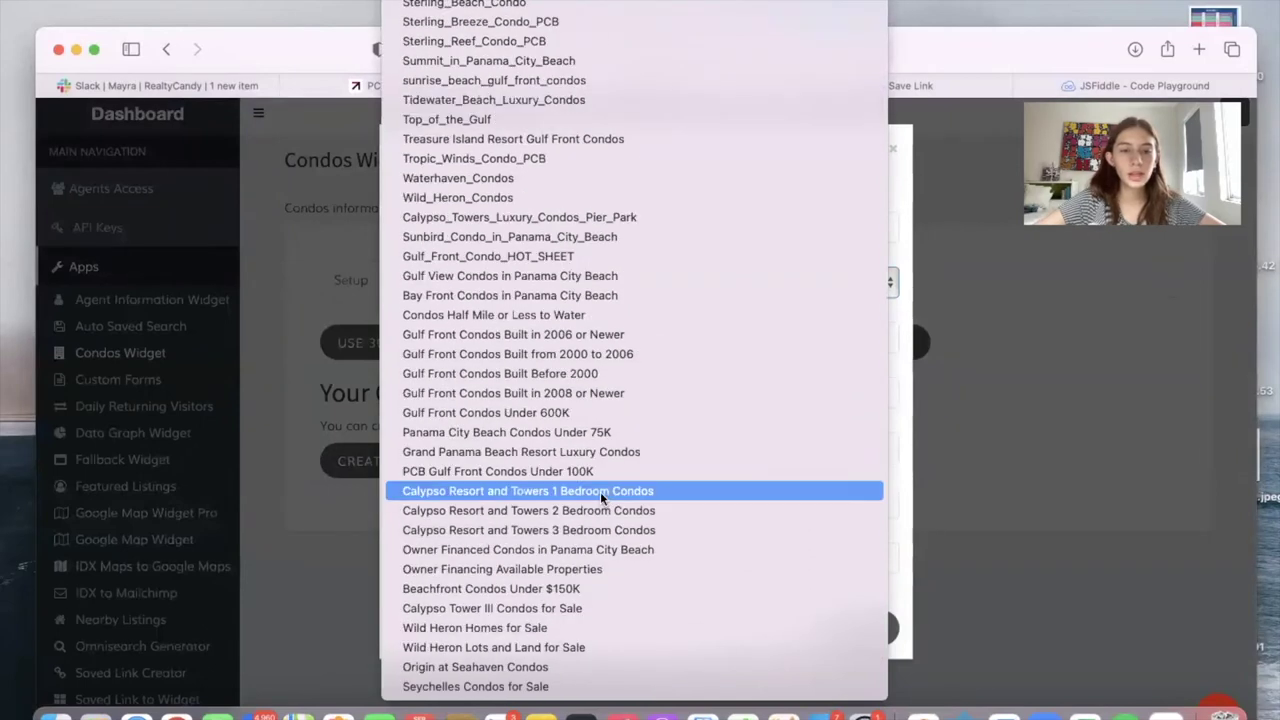
{"action": "left_click", "coordinate": [600, 491]}
{"action": "left_click", "coordinate": [471, 338]}
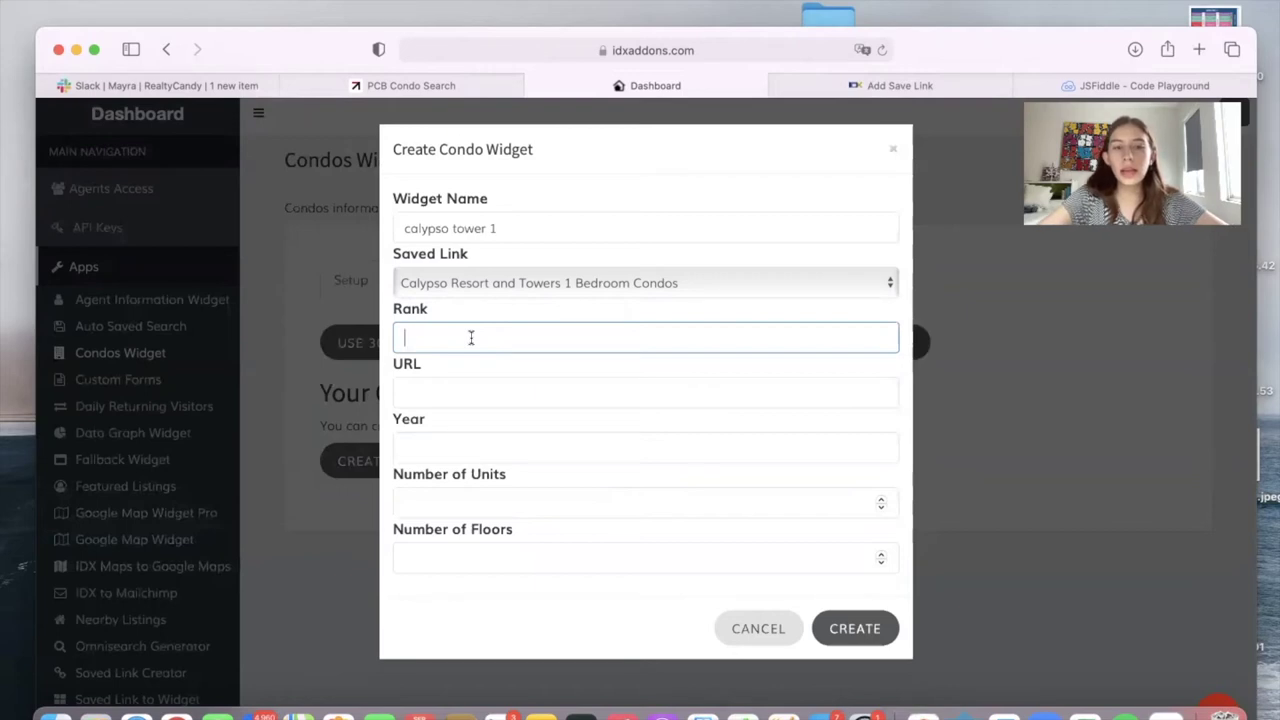
{"action": "left_click", "coordinate": [430, 393]}
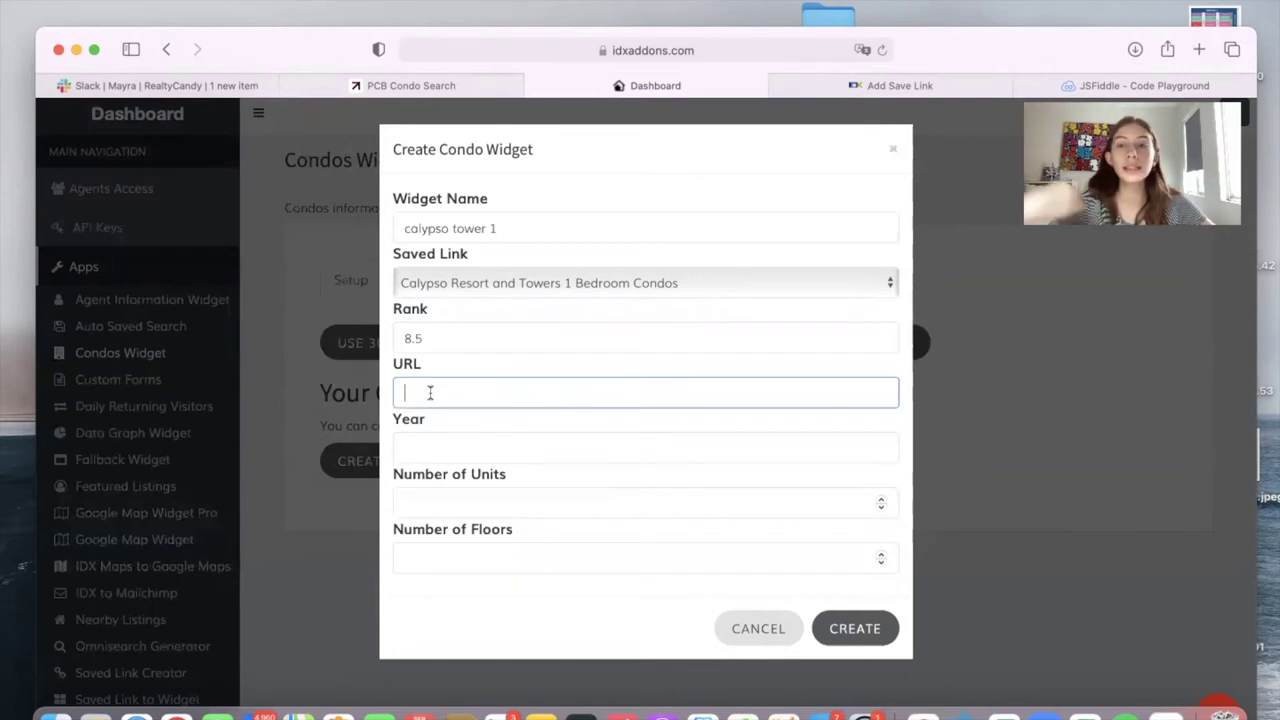
{"action": "left_click", "coordinate": [368, 86]}
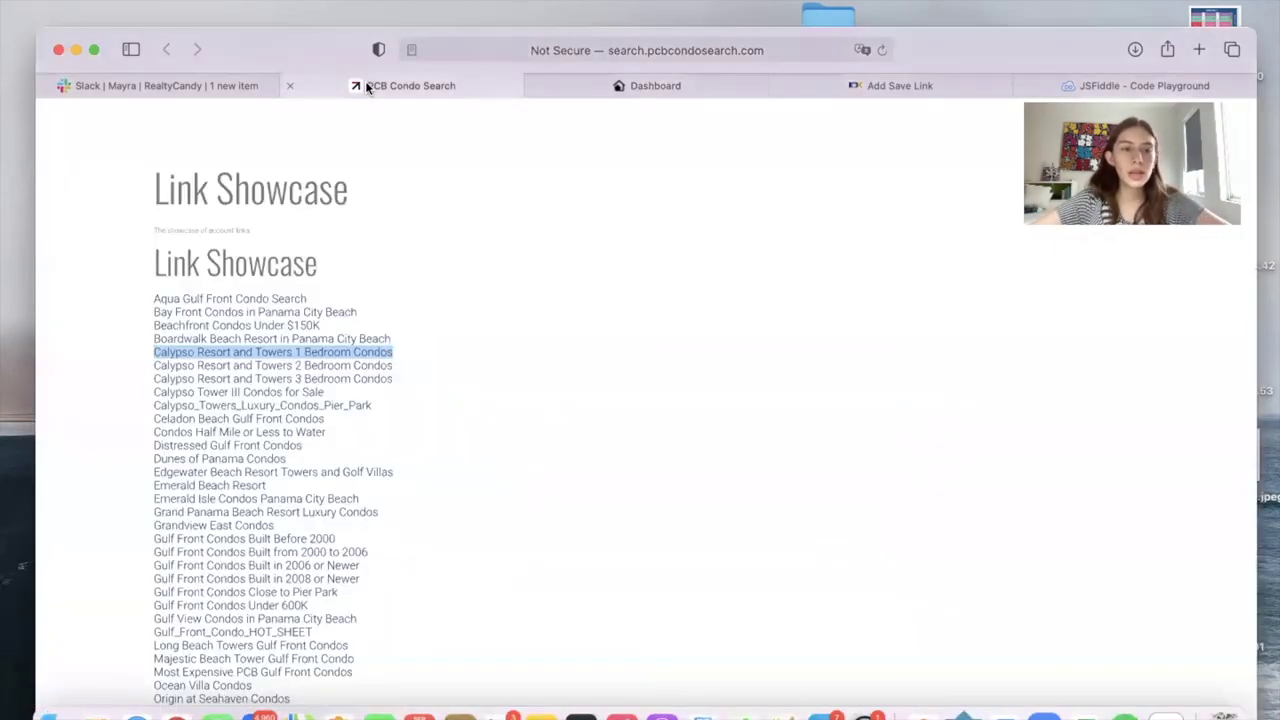
{"action": "left_click", "coordinate": [337, 352]}
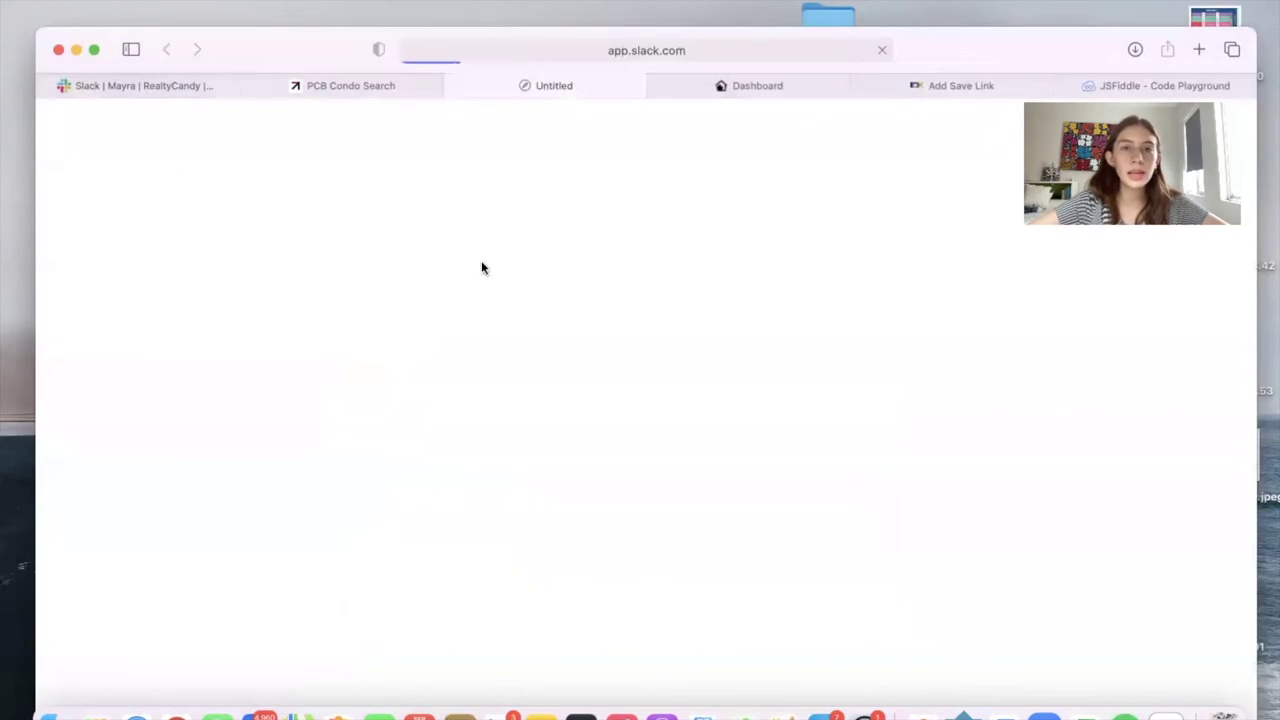
{"action": "left_click", "coordinate": [797, 56]}
{"action": "key", "text": "Escape"}
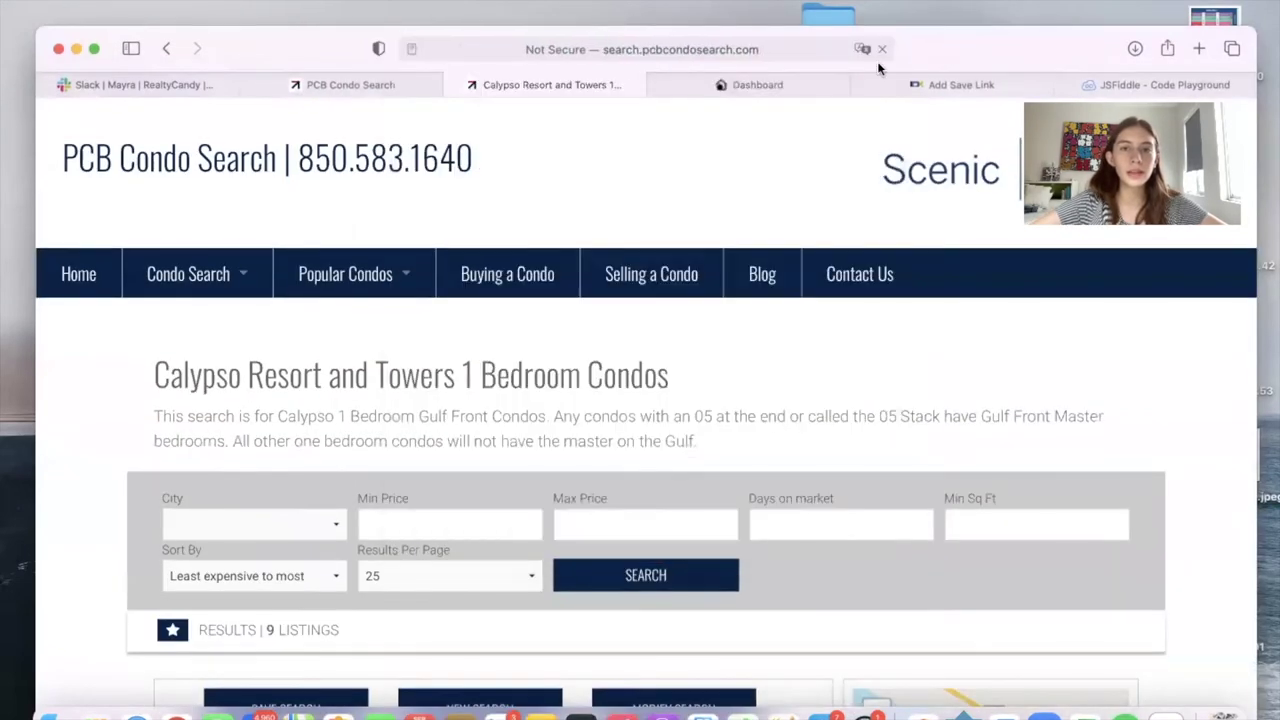
{"action": "left_click", "coordinate": [757, 85]}
{"action": "type", "text": "https://search.pcbcondosearch.com/i/Calypso_Resort_and_Towers_1_Bedroom_Condos"}
Check the Calypso listings page, search the web for "calypso resort year built", and set the widget's year to 2006.
{"action": "left_click", "coordinate": [602, 84]}
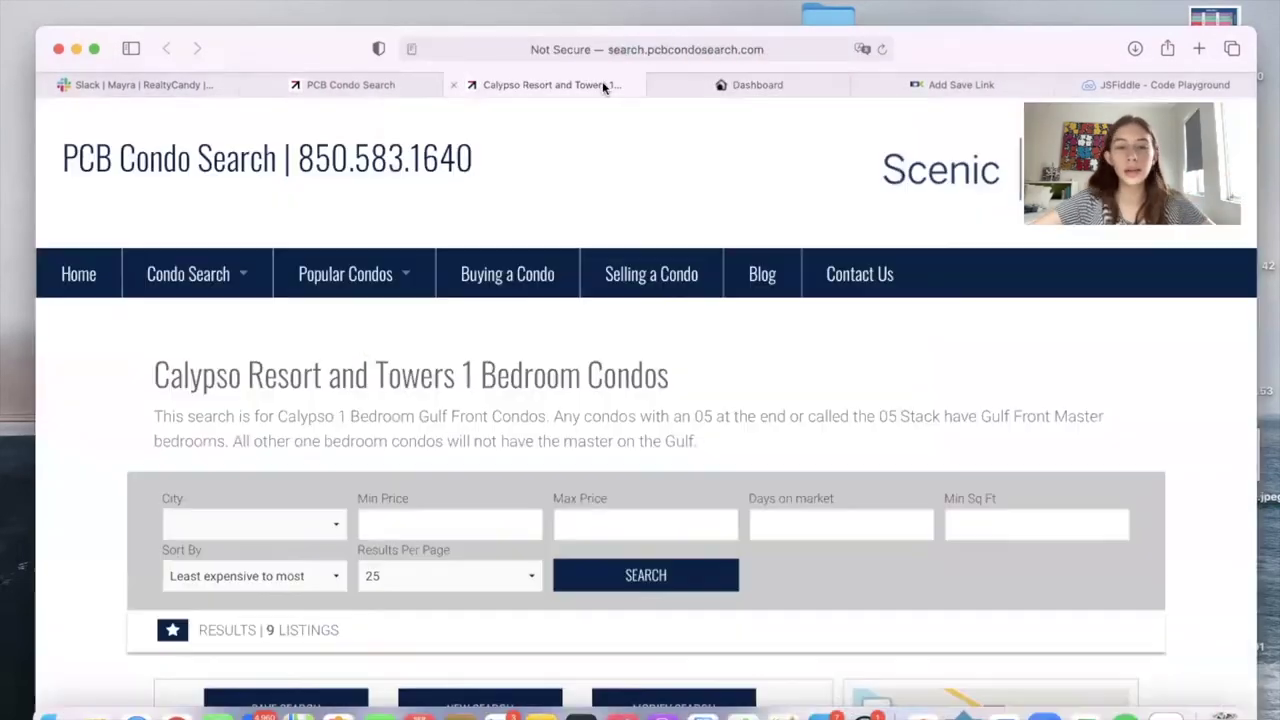
{"action": "scroll", "coordinate": [766, 510], "scroll_direction": "down", "scroll_amount": 10}
{"action": "scroll", "coordinate": [766, 515], "scroll_direction": "down", "scroll_amount": 10}
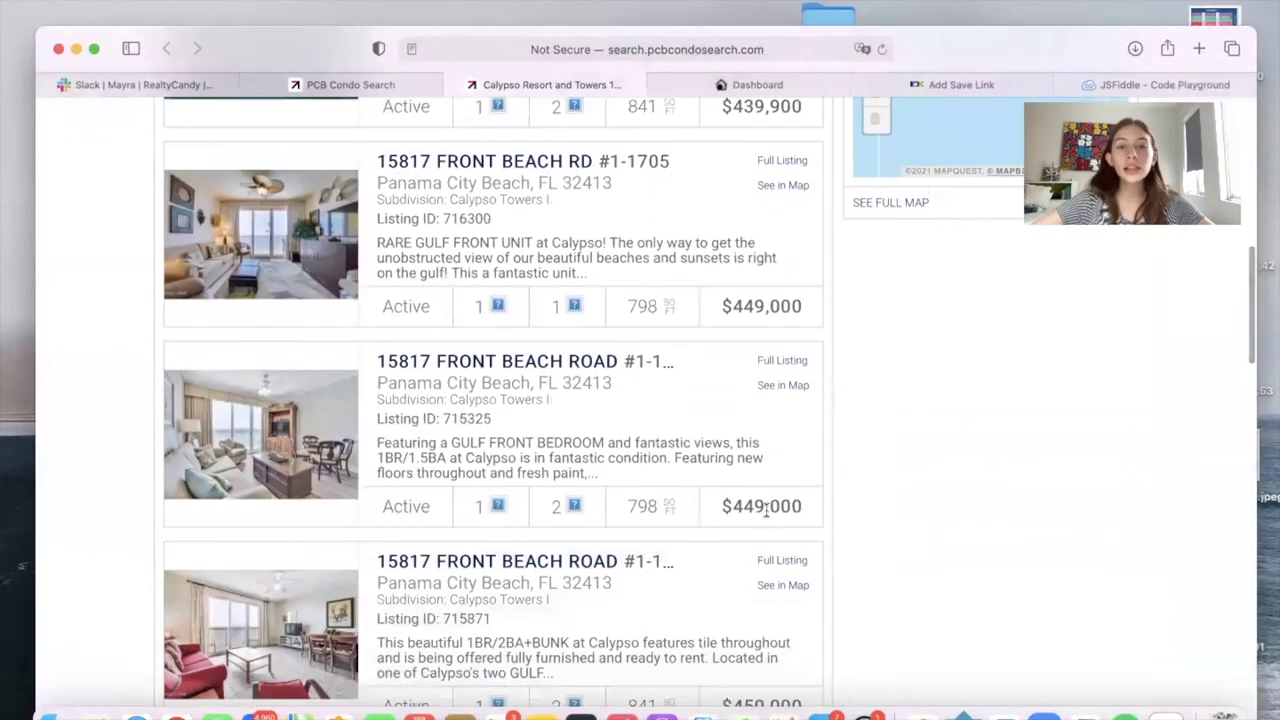
{"action": "scroll", "coordinate": [758, 493], "scroll_direction": "up", "scroll_amount": 15}
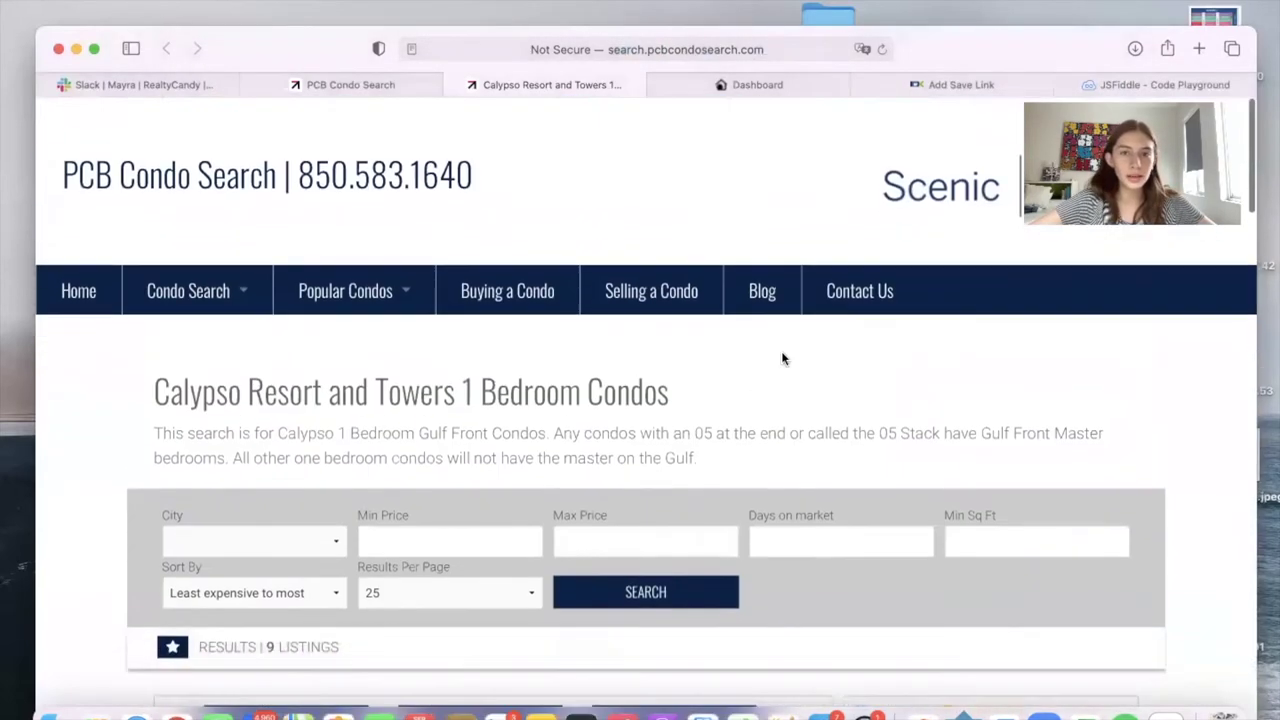
{"action": "left_click", "coordinate": [799, 86]}
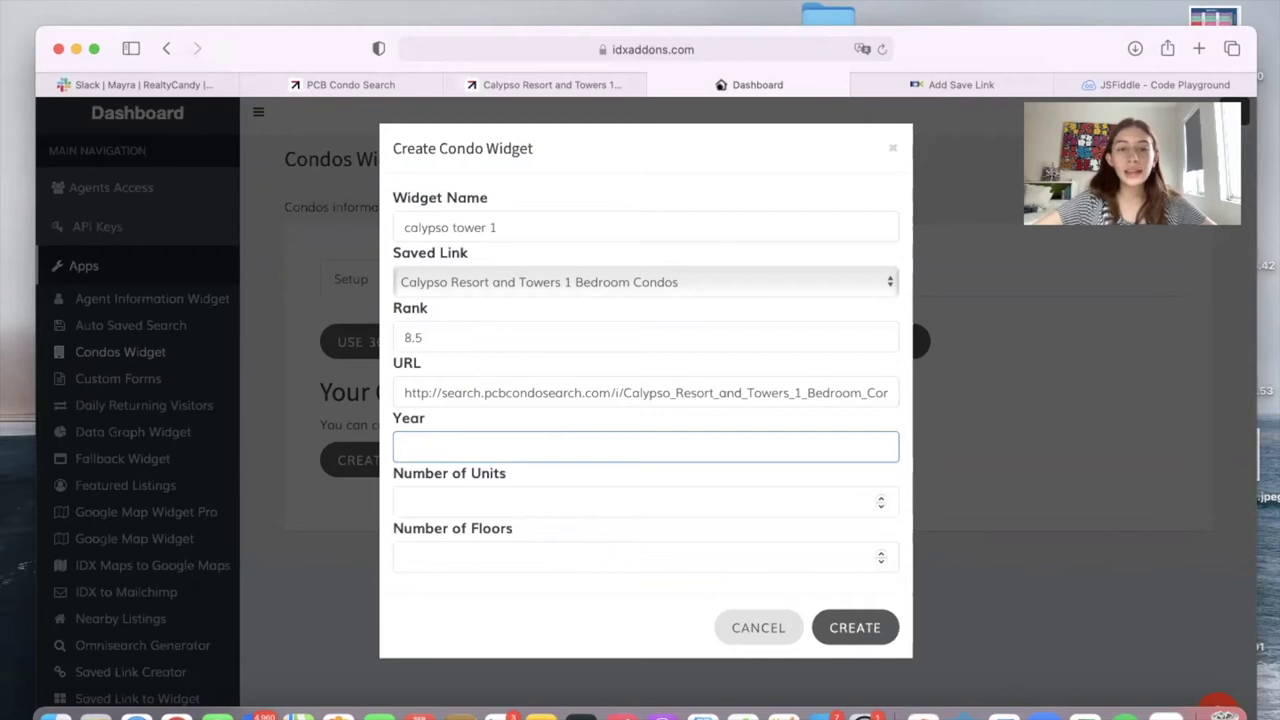
{"action": "left_click", "coordinate": [1199, 48]}
{"action": "type", "text": "calypso"}
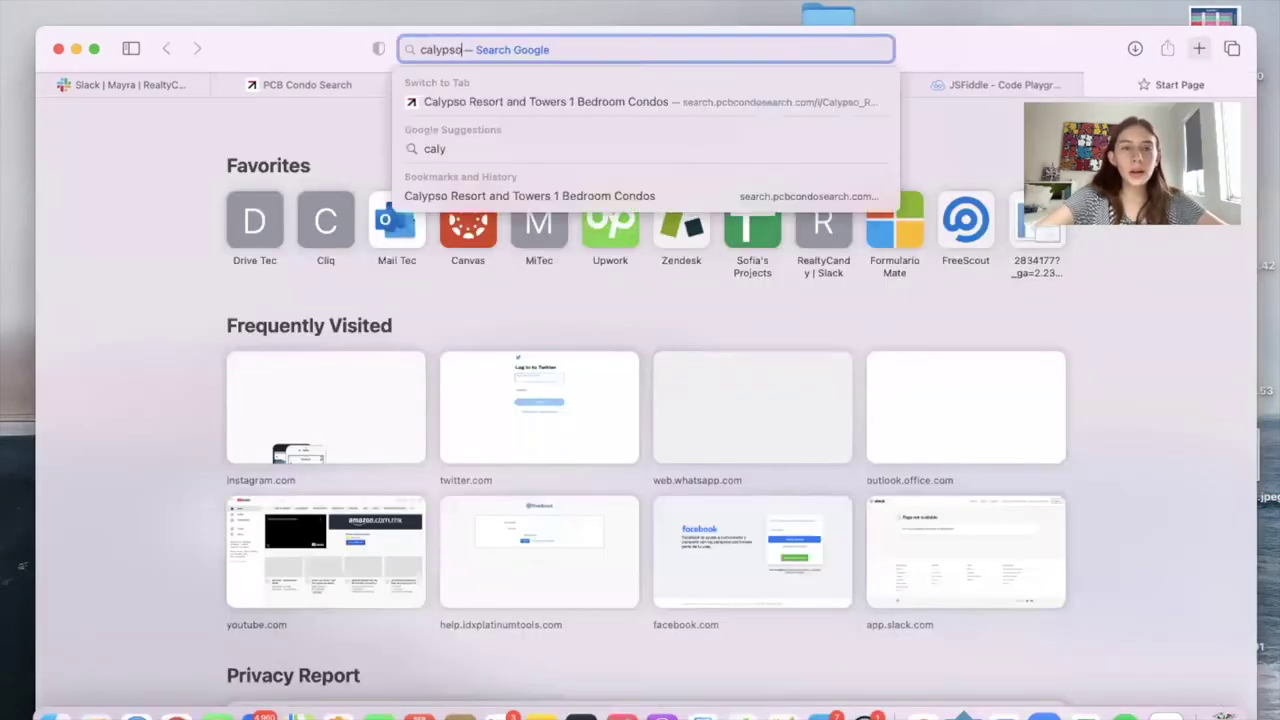
{"action": "type", "text": " resort"}
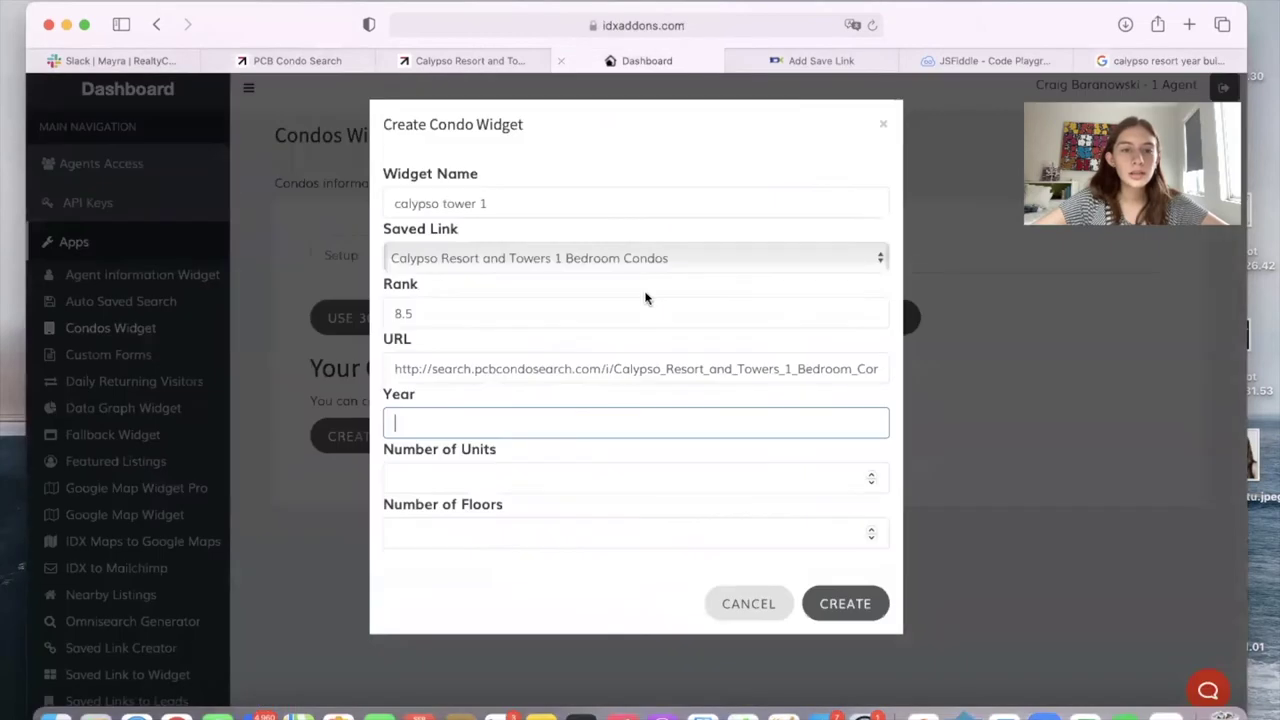
Set the number of units to 9, matching the Calypso page's listing count, and the floors to 20, and create the widget.
{"action": "left_click", "coordinate": [565, 482]}
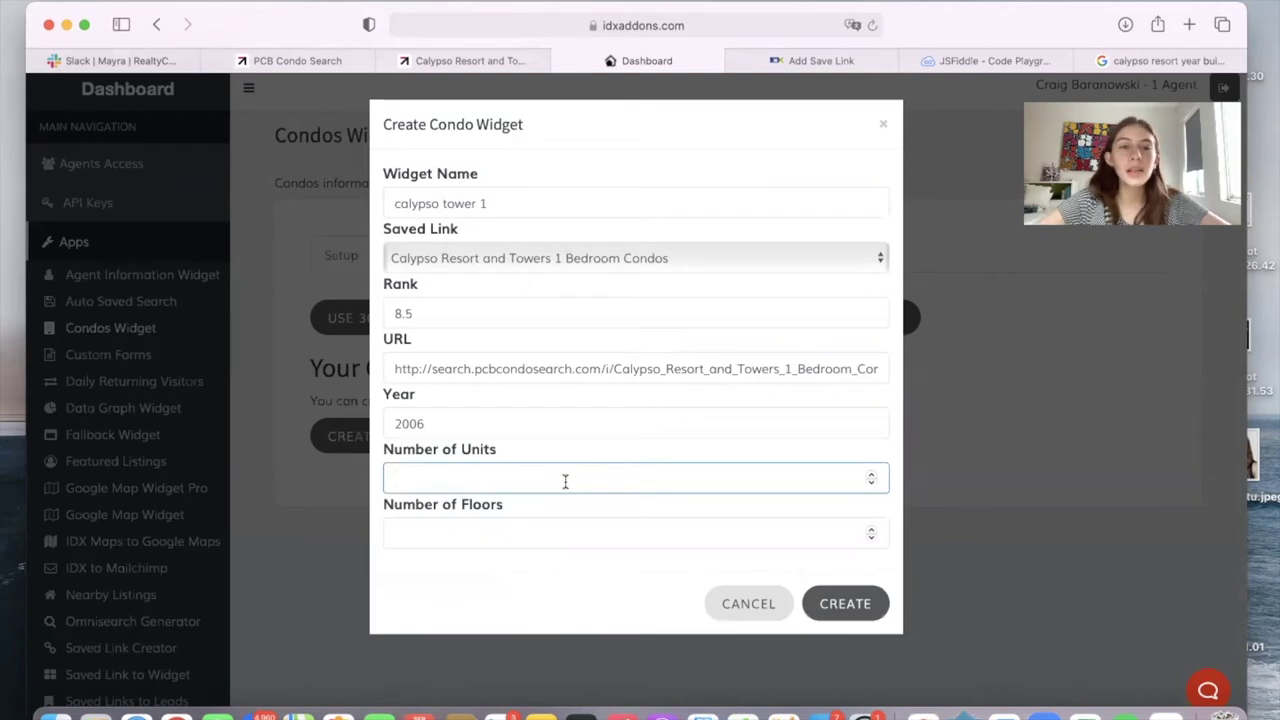
{"action": "left_click", "coordinate": [485, 62]}
{"action": "scroll", "coordinate": [520, 483], "scroll_direction": "down", "scroll_amount": 5}
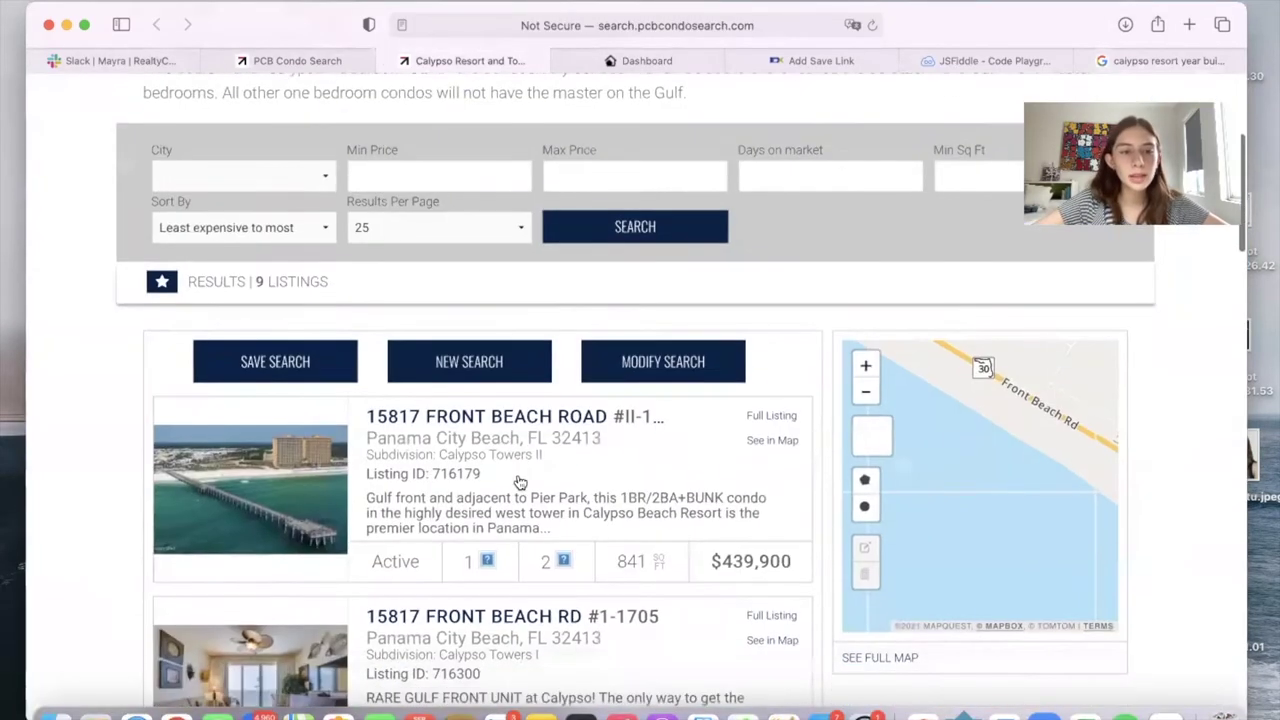
{"action": "left_click", "coordinate": [640, 61]}
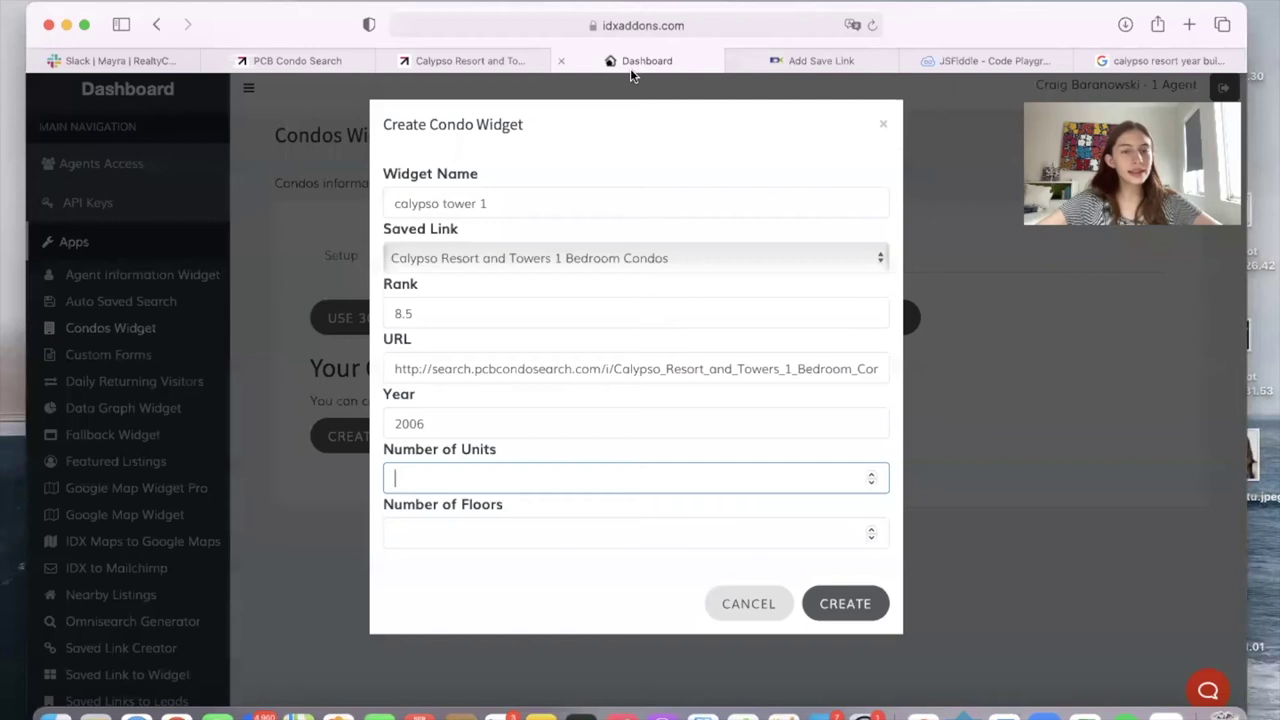
{"action": "type", "text": "9"}
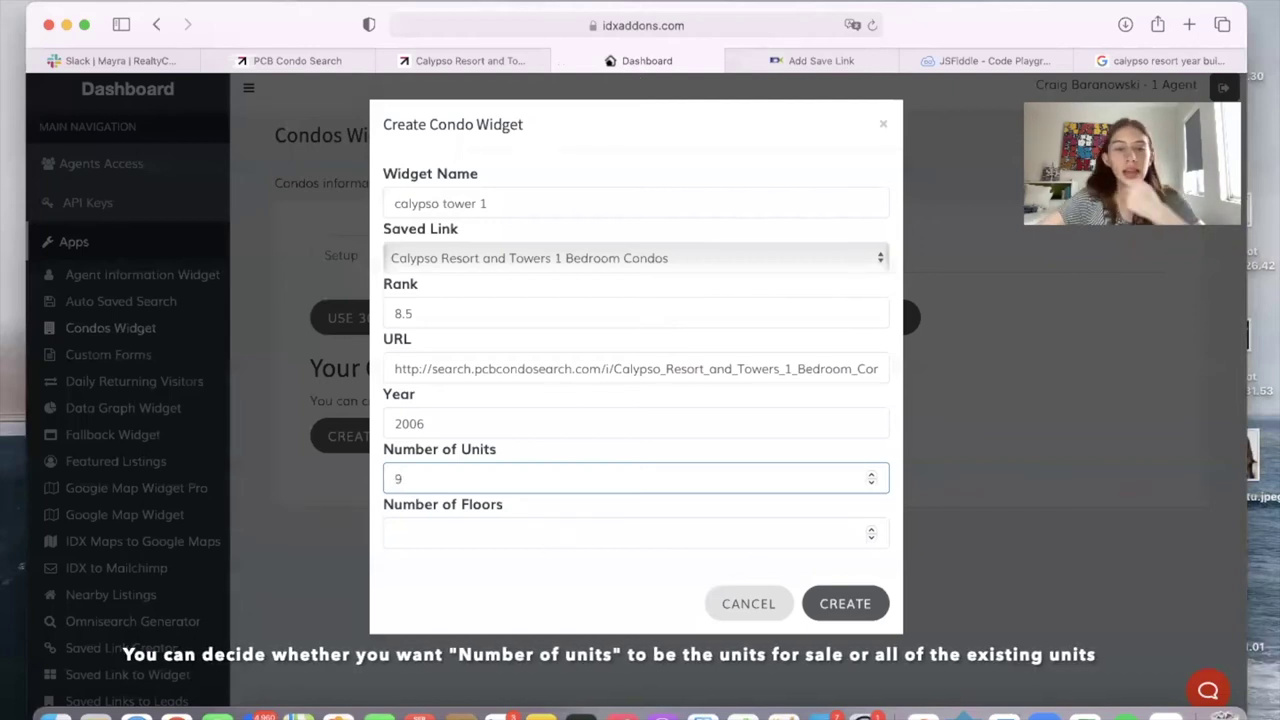
{"action": "left_click", "coordinate": [428, 528]}
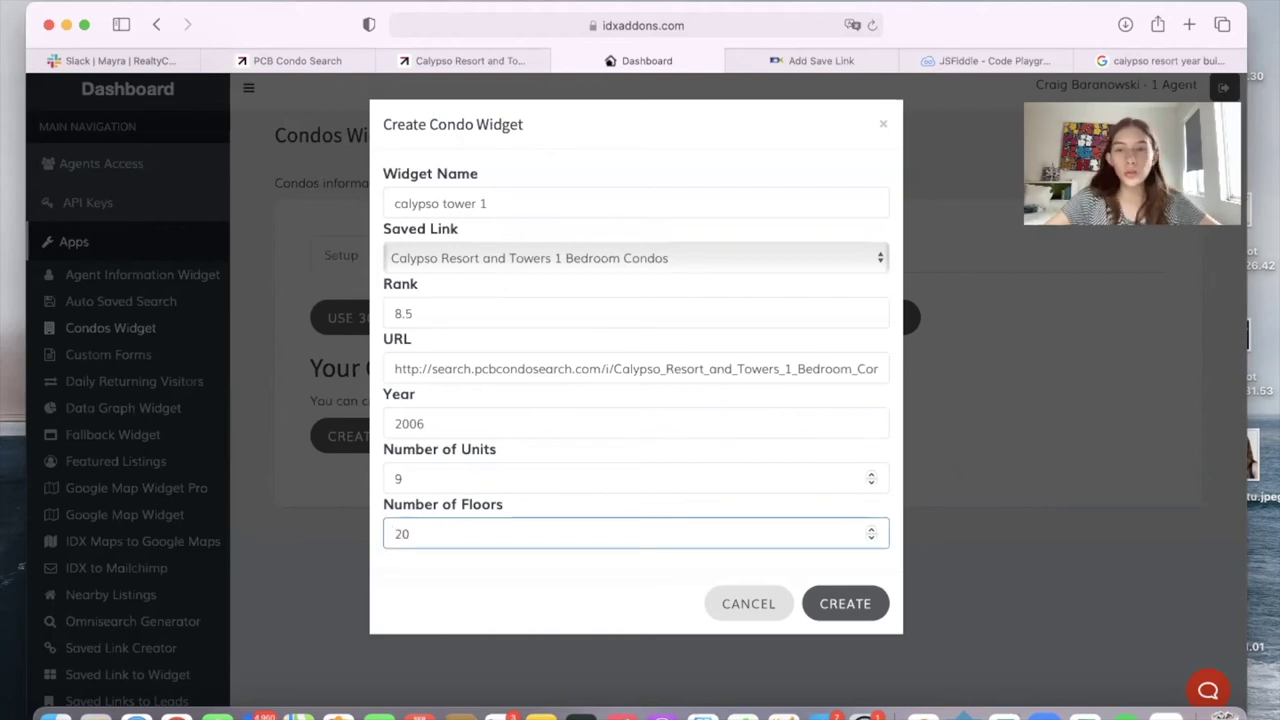
{"action": "left_click", "coordinate": [860, 602]}
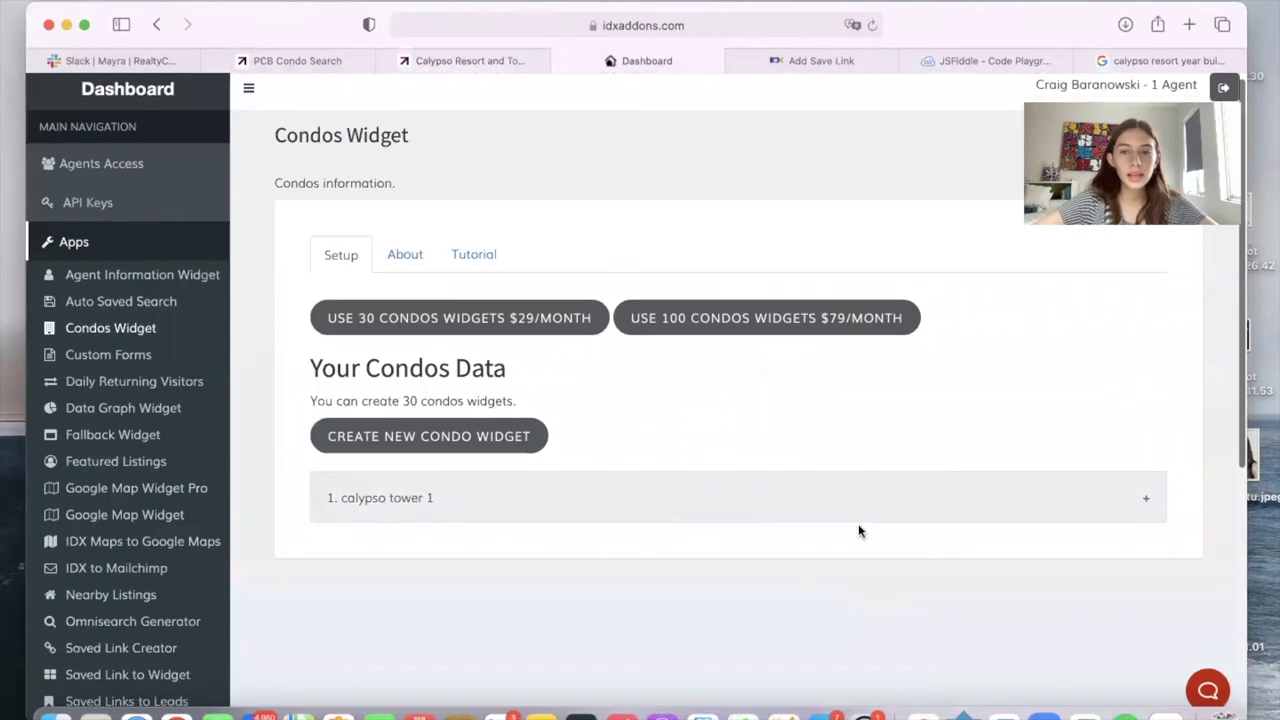
Review the calypso tower 1 widget's saved data and embed code, and collapse its entry.
{"action": "left_click", "coordinate": [840, 516]}
{"action": "scroll", "coordinate": [840, 516], "scroll_direction": "down", "scroll_amount": 5}
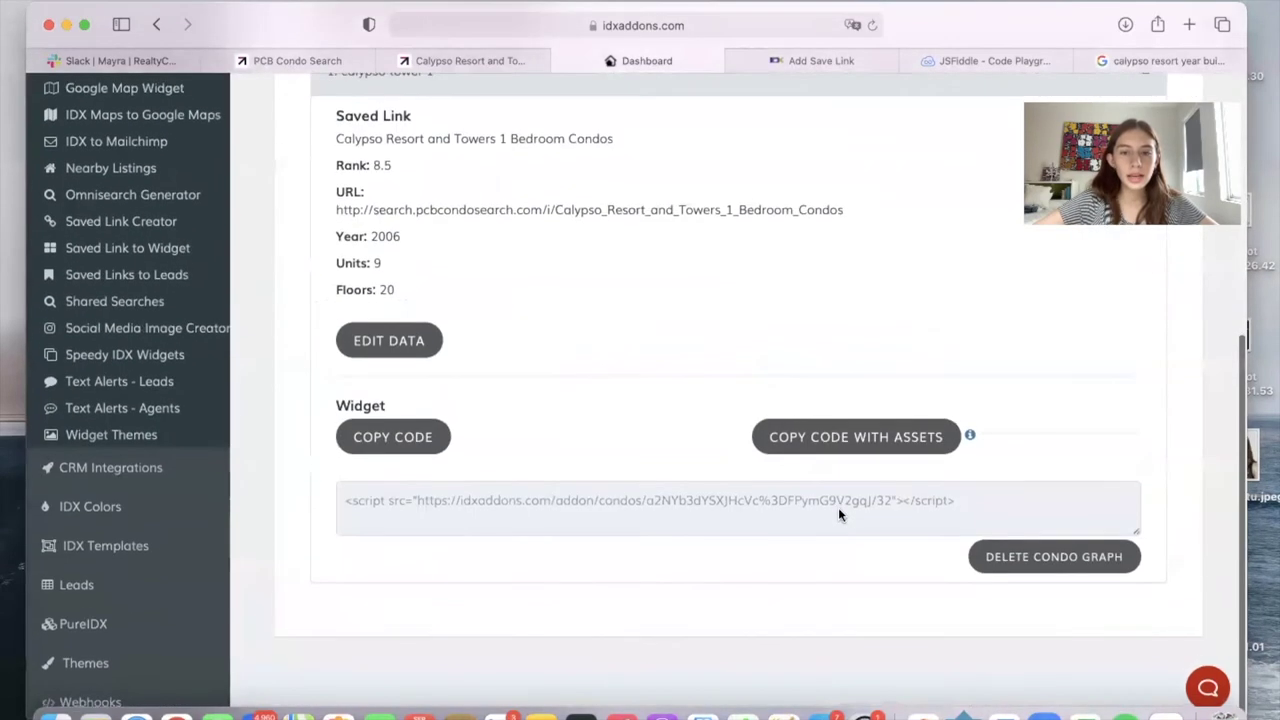
{"action": "scroll", "coordinate": [838, 507], "scroll_direction": "up", "scroll_amount": 4}
{"action": "left_click", "coordinate": [704, 370]}
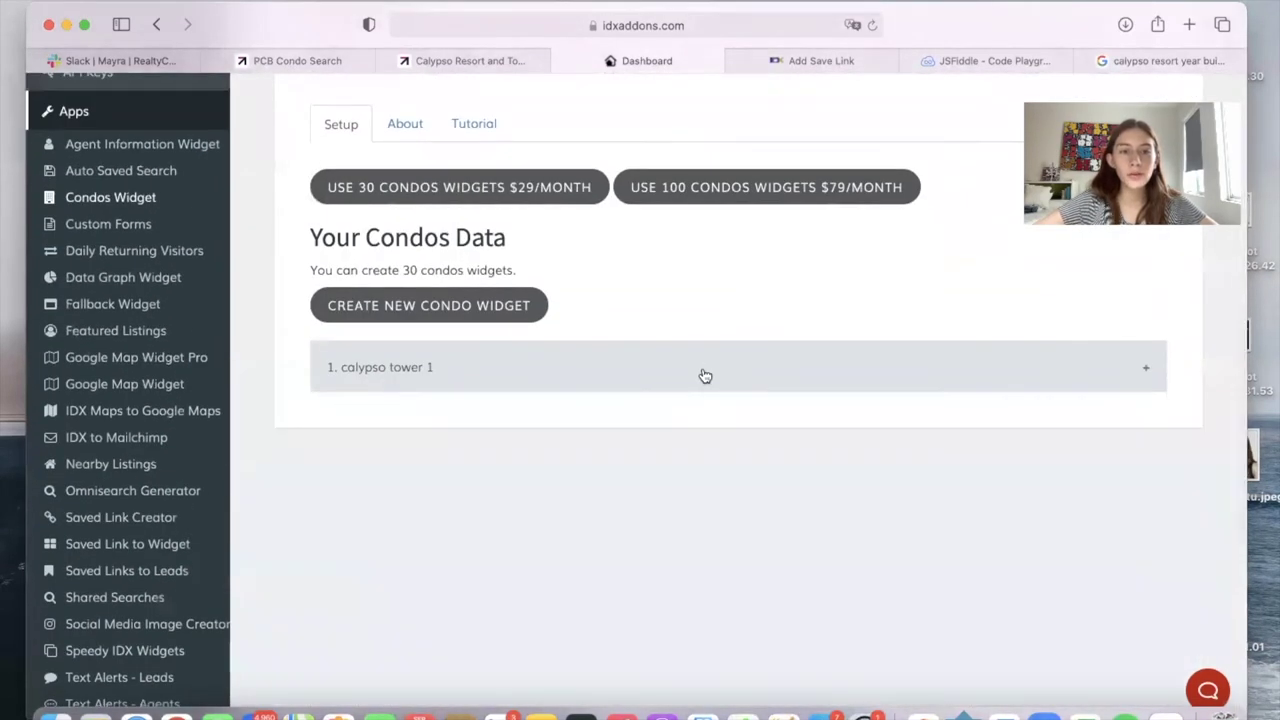
{"action": "left_click", "coordinate": [705, 375]}
{"action": "left_click", "coordinate": [700, 374]}
{"action": "scroll", "coordinate": [758, 454], "scroll_direction": "up", "scroll_amount": 2}
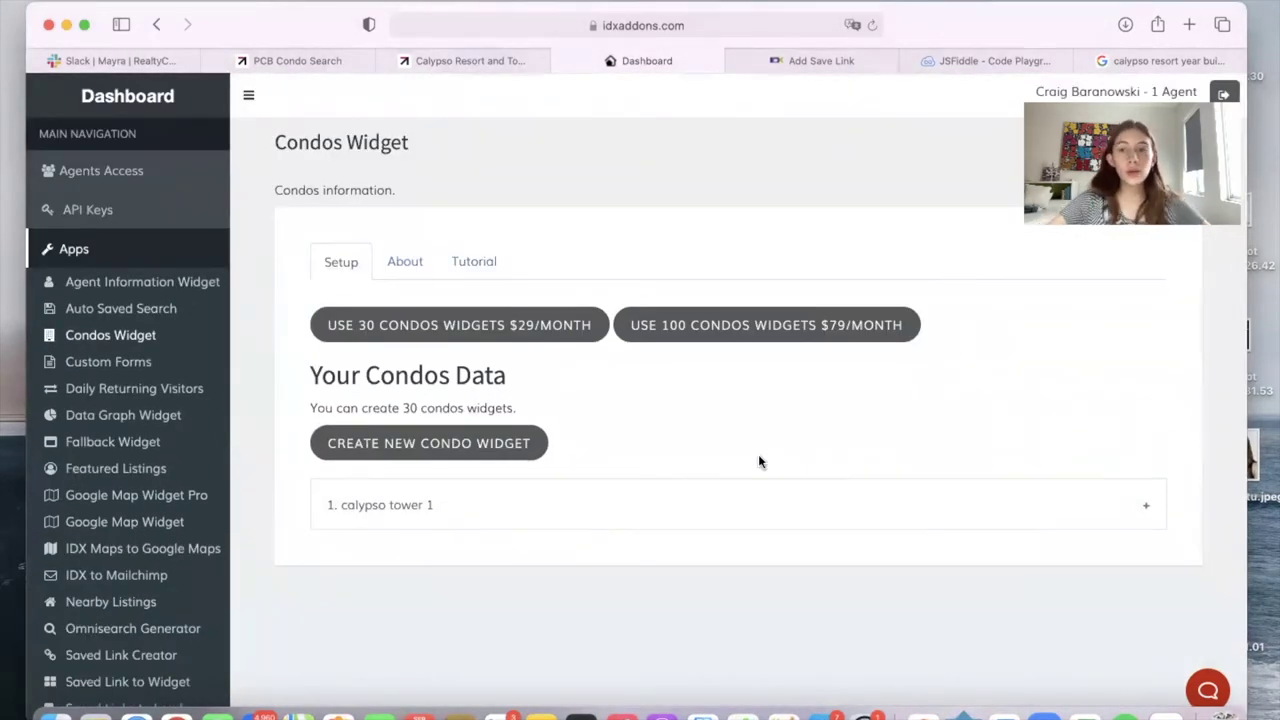
Start a new condo widget, close the Calypso 1 Bedroom results page, and highlight the Calypso Resort and Towers 2 Bedroom Condos link in the Link Showcase.
{"action": "left_click", "coordinate": [508, 443]}
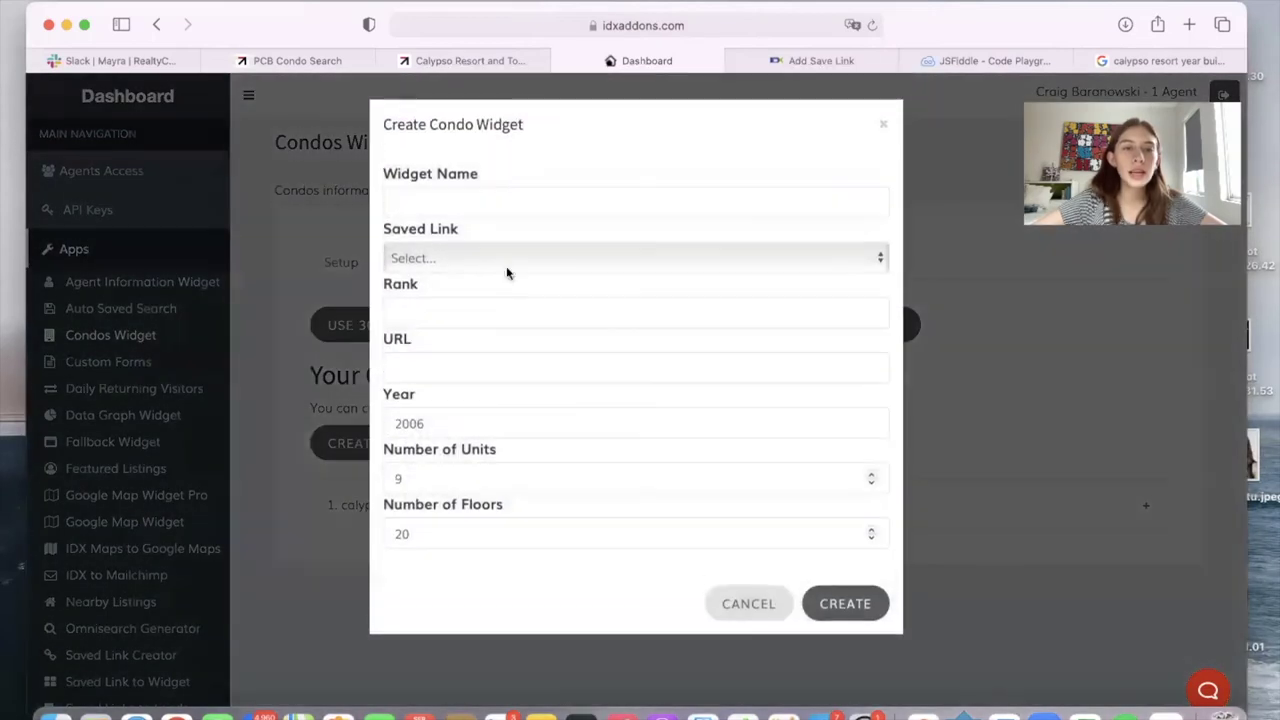
{"action": "left_click", "coordinate": [481, 59]}
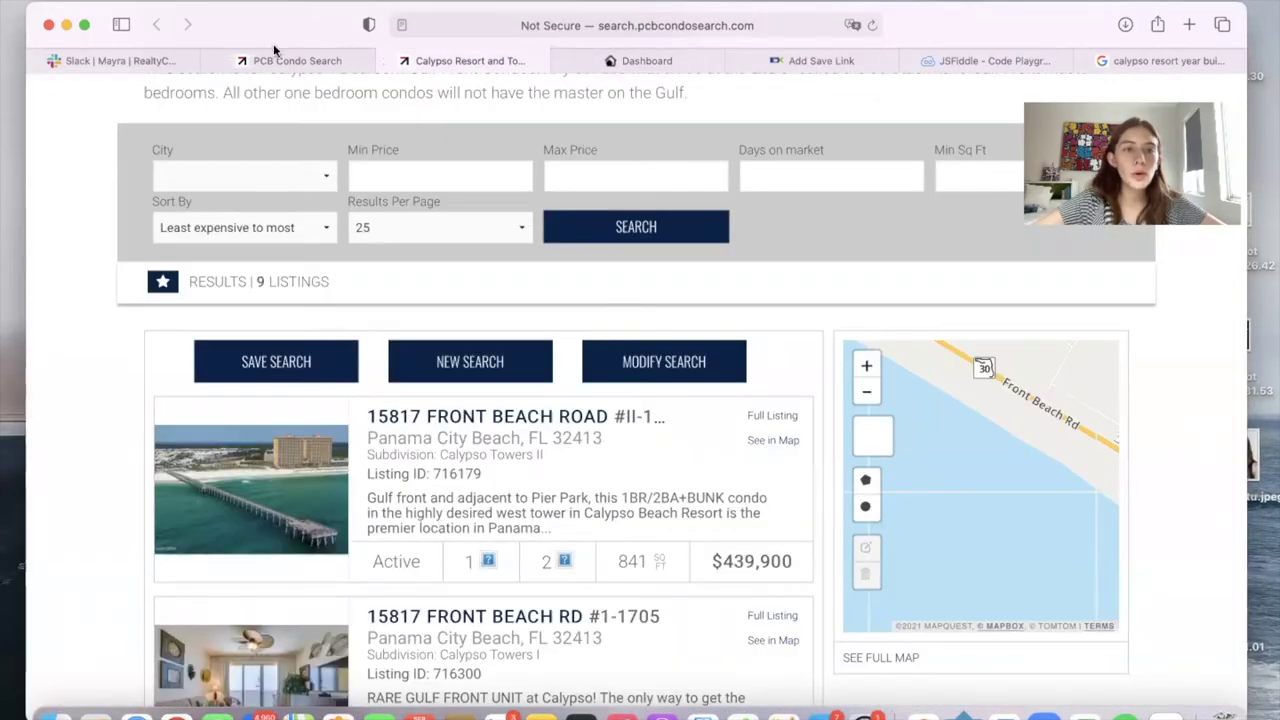
{"action": "left_click", "coordinate": [330, 60]}
{"action": "left_click", "coordinate": [378, 62]}
{"action": "left_click", "coordinate": [383, 62]}
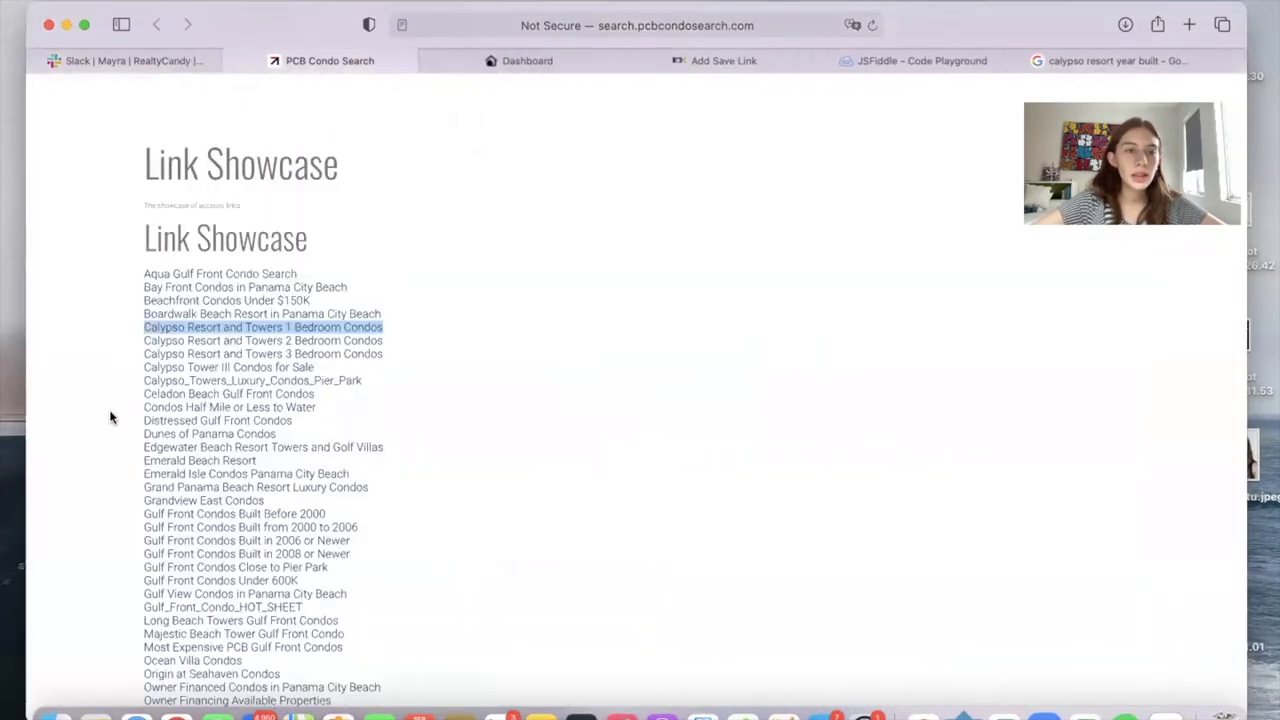
{"action": "left_click_drag", "start_coordinate": [127, 335], "coordinate": [435, 341]}
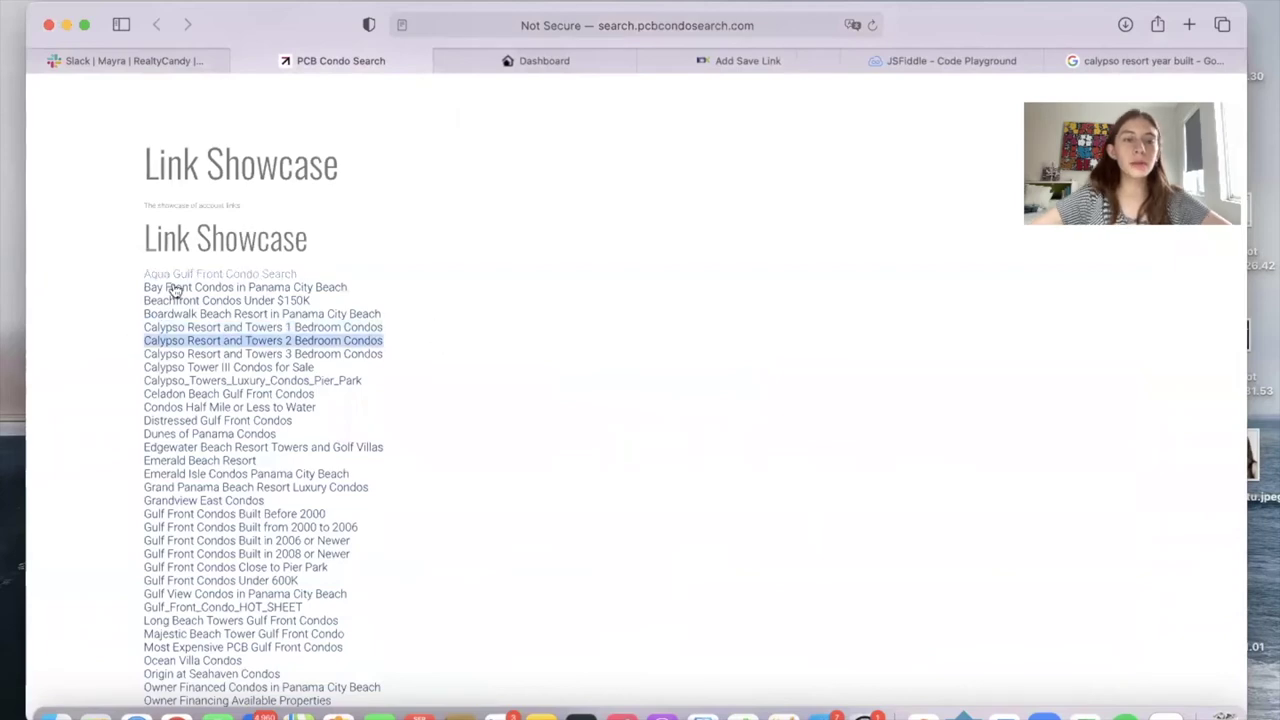
Name the new widget "calypso tower 2", choose the saved link Calypso Resort and Towers 2 Bedroom Condos, and set its rank to 9.
{"action": "left_click", "coordinate": [527, 60]}
{"action": "left_click", "coordinate": [635, 203]}
{"action": "type", "text": "c"}
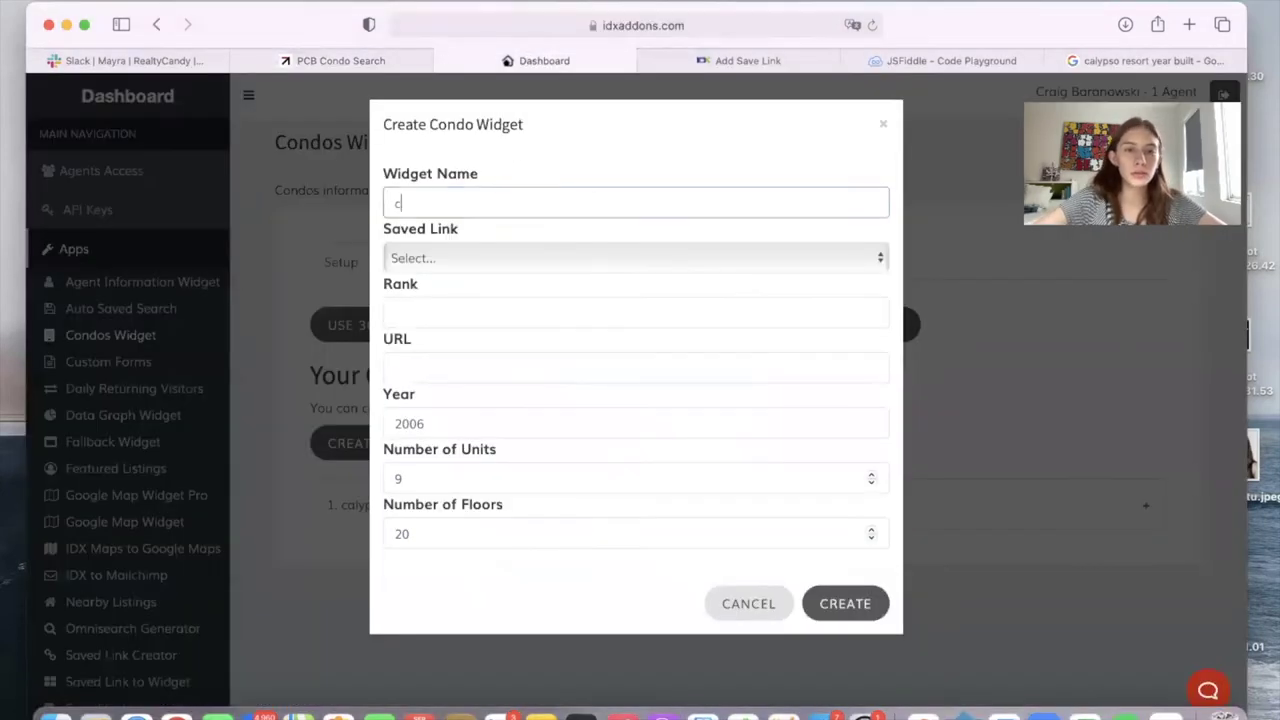
{"action": "type", "text": "alypso tower 2"}
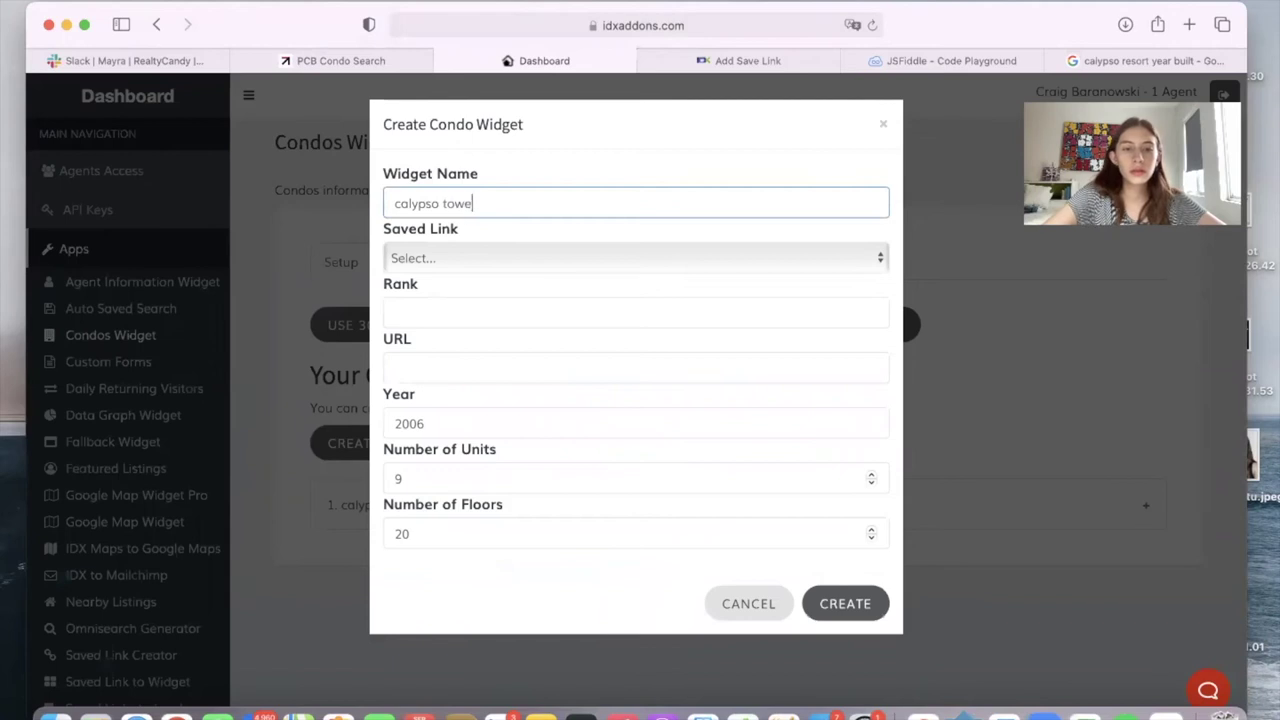
{"action": "left_click", "coordinate": [493, 250]}
{"action": "scroll", "coordinate": [500, 428], "scroll_direction": "down", "scroll_amount": 15}
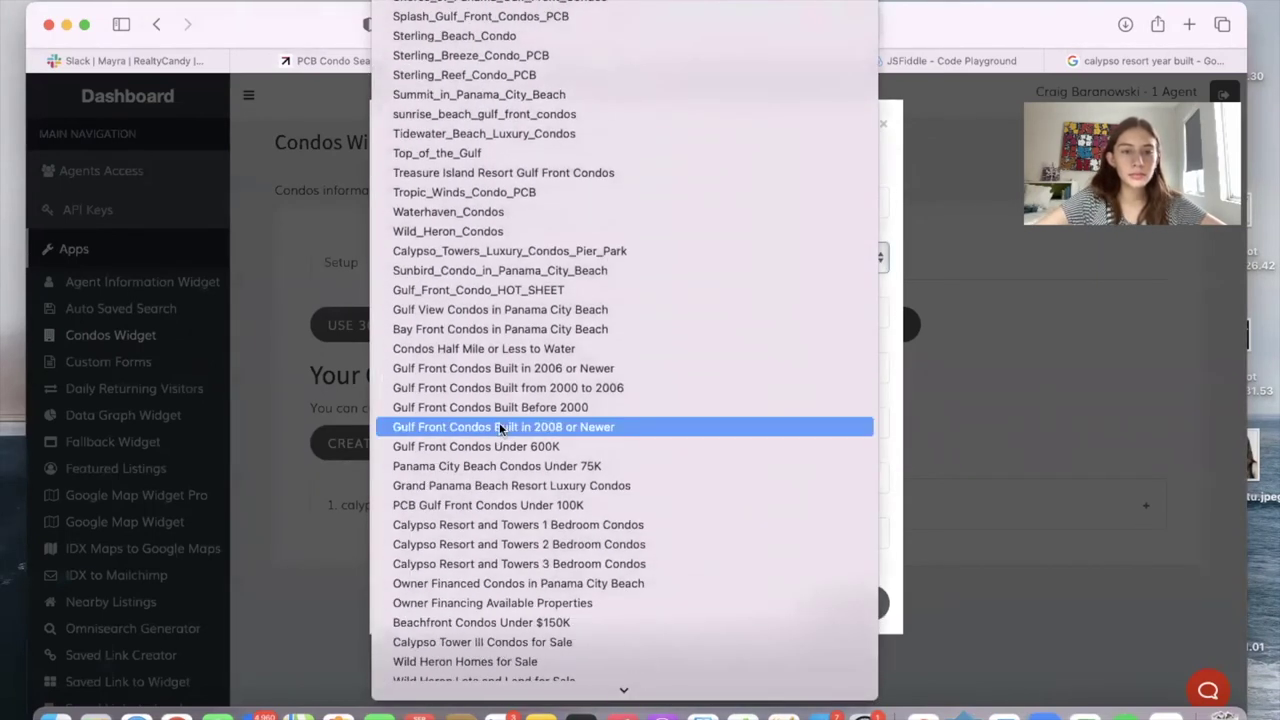
{"action": "left_click", "coordinate": [520, 545]}
{"action": "left_click", "coordinate": [415, 310]}
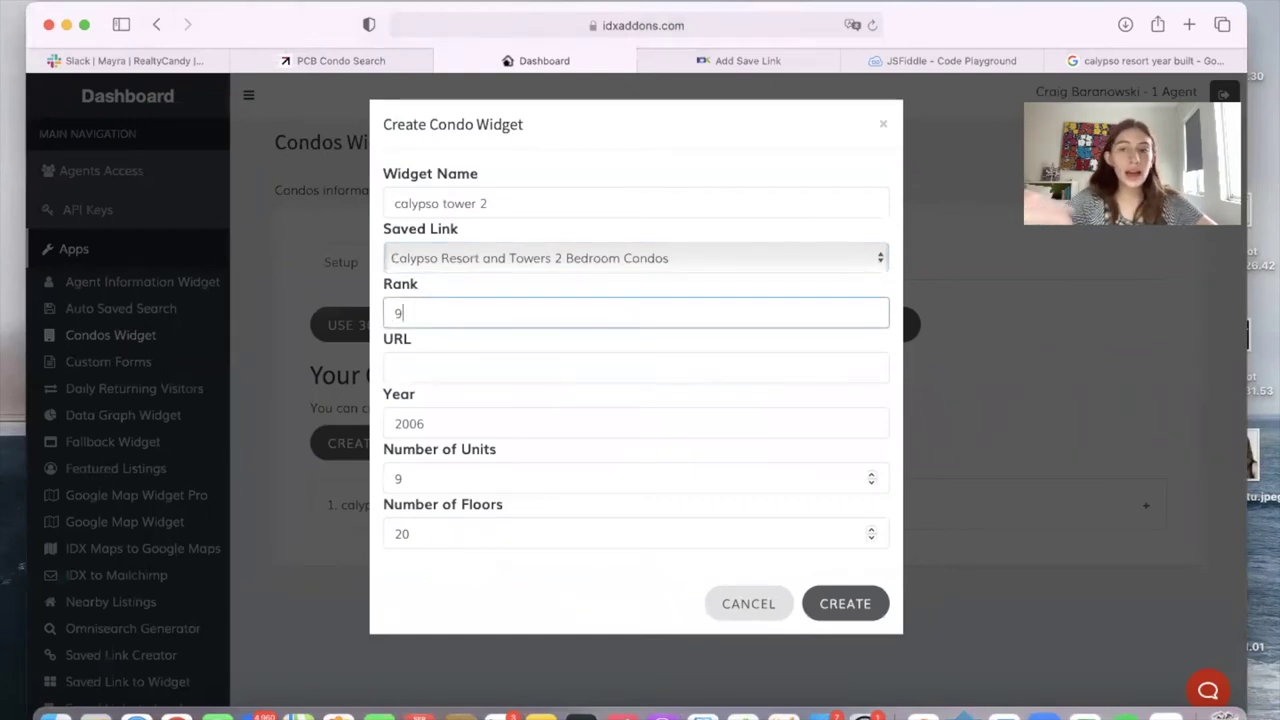
{"action": "left_click", "coordinate": [496, 369]}
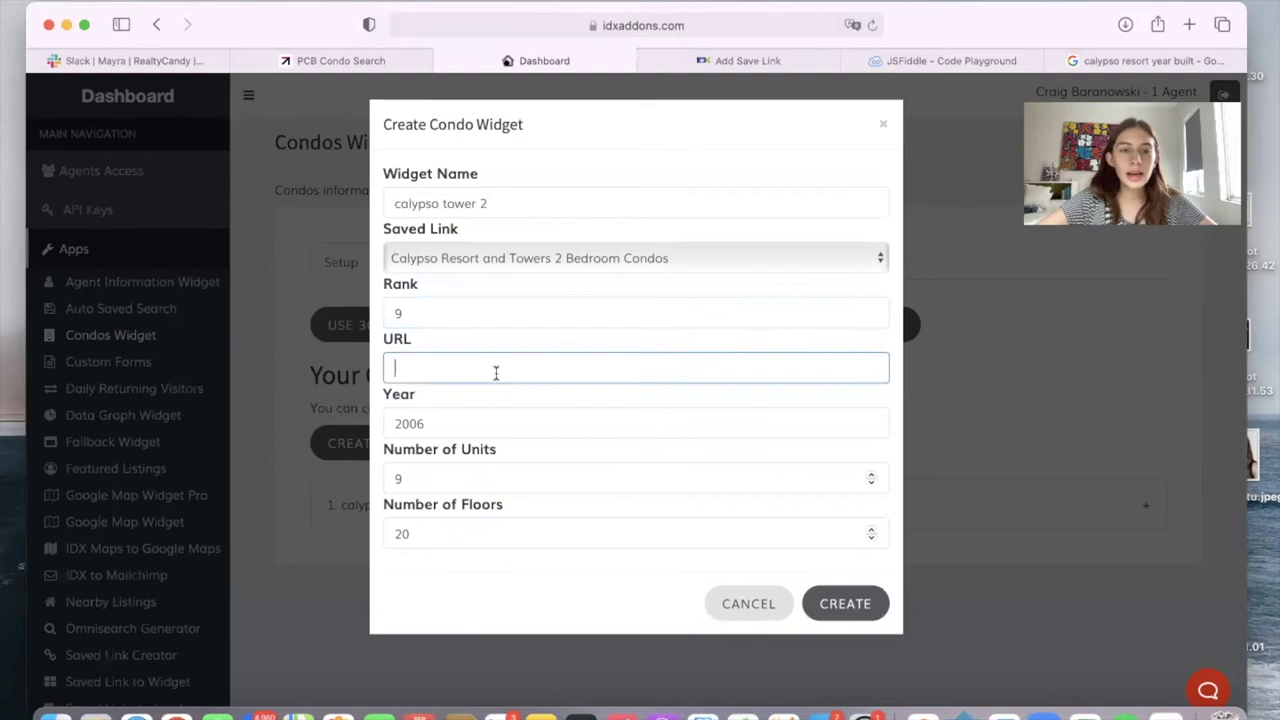
{"action": "left_click", "coordinate": [385, 59]}
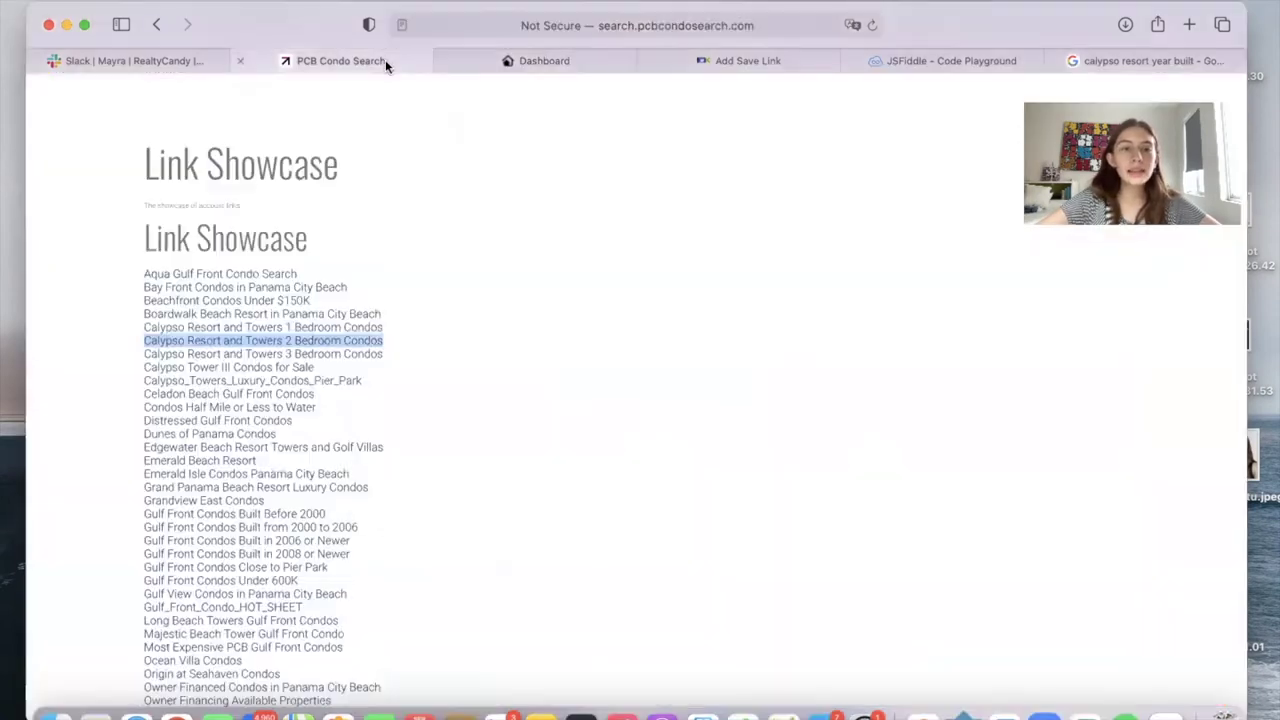
{"action": "left_click", "coordinate": [320, 343]}
{"action": "left_click_drag", "start_coordinate": [810, 22], "coordinate": [810, 74]}
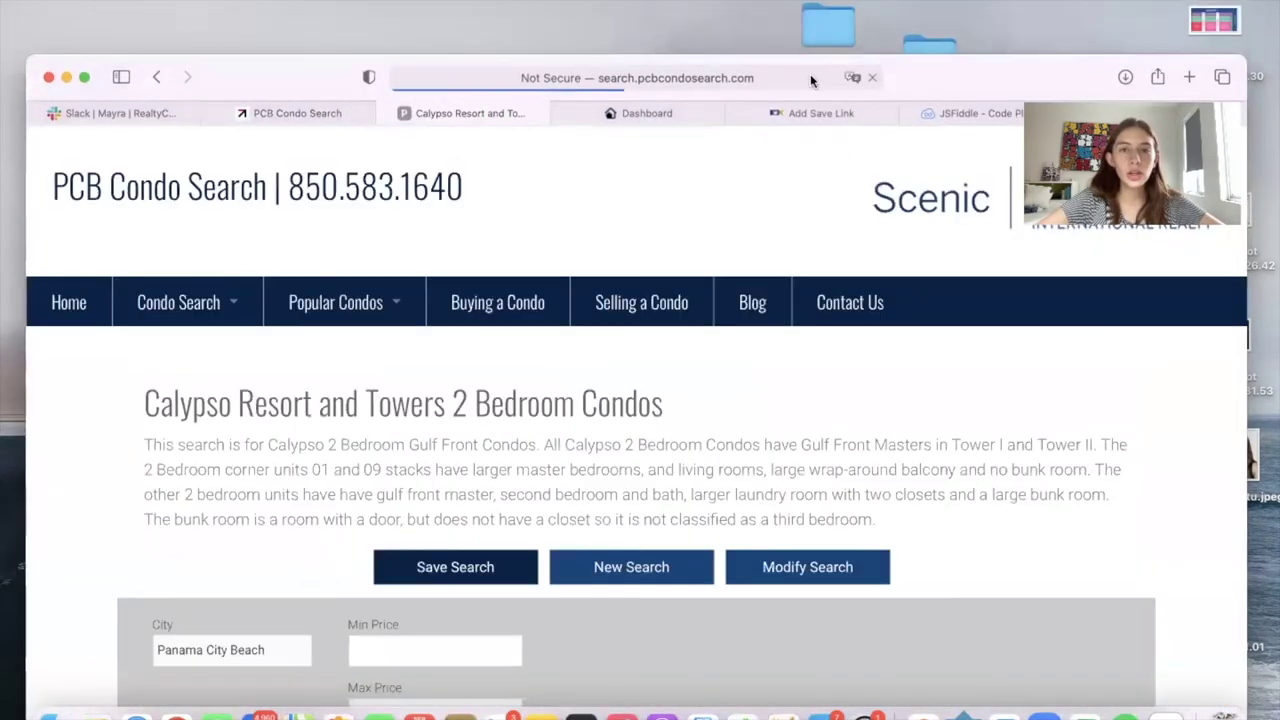
{"action": "left_click", "coordinate": [810, 74]}
{"action": "key", "text": "Escape"}
{"action": "left_click", "coordinate": [694, 122]}
{"action": "type", "text": "http://search.pcbcondosearch.com/i/Calypso_Towers_and_Resort_2_Bedroom_Condos"}
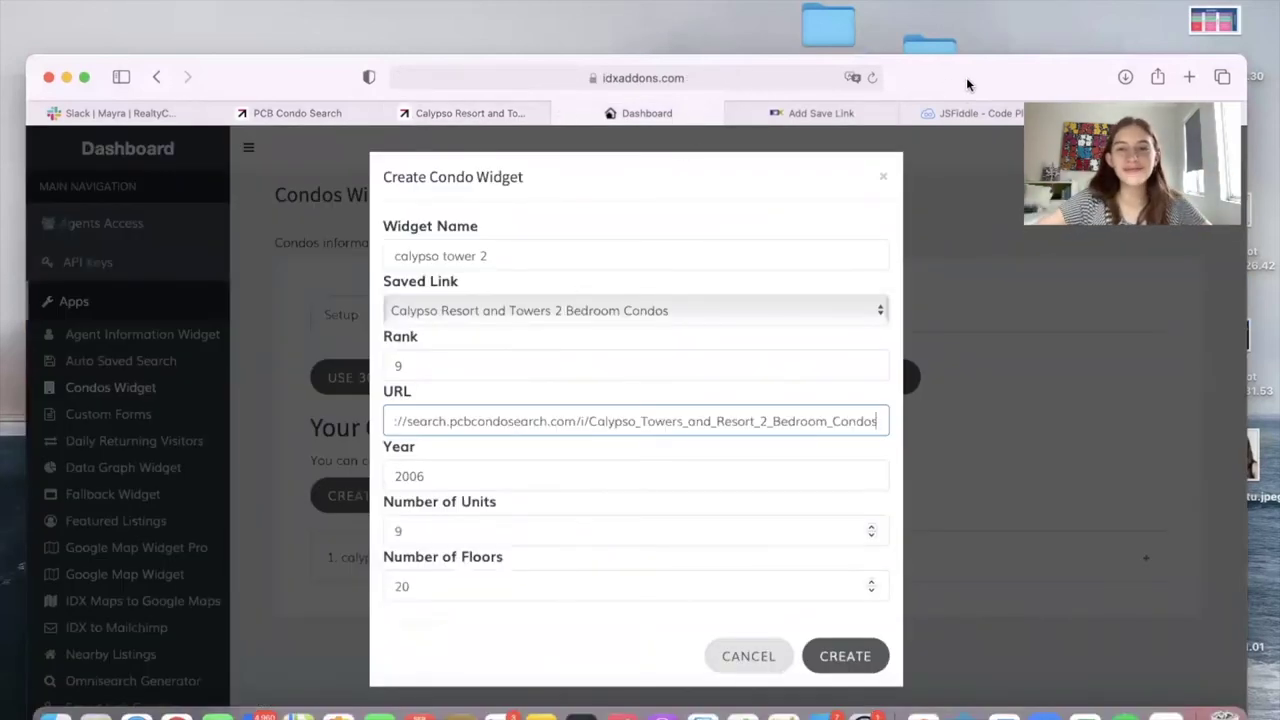
{"action": "left_click_drag", "start_coordinate": [966, 77], "coordinate": [974, 5]}
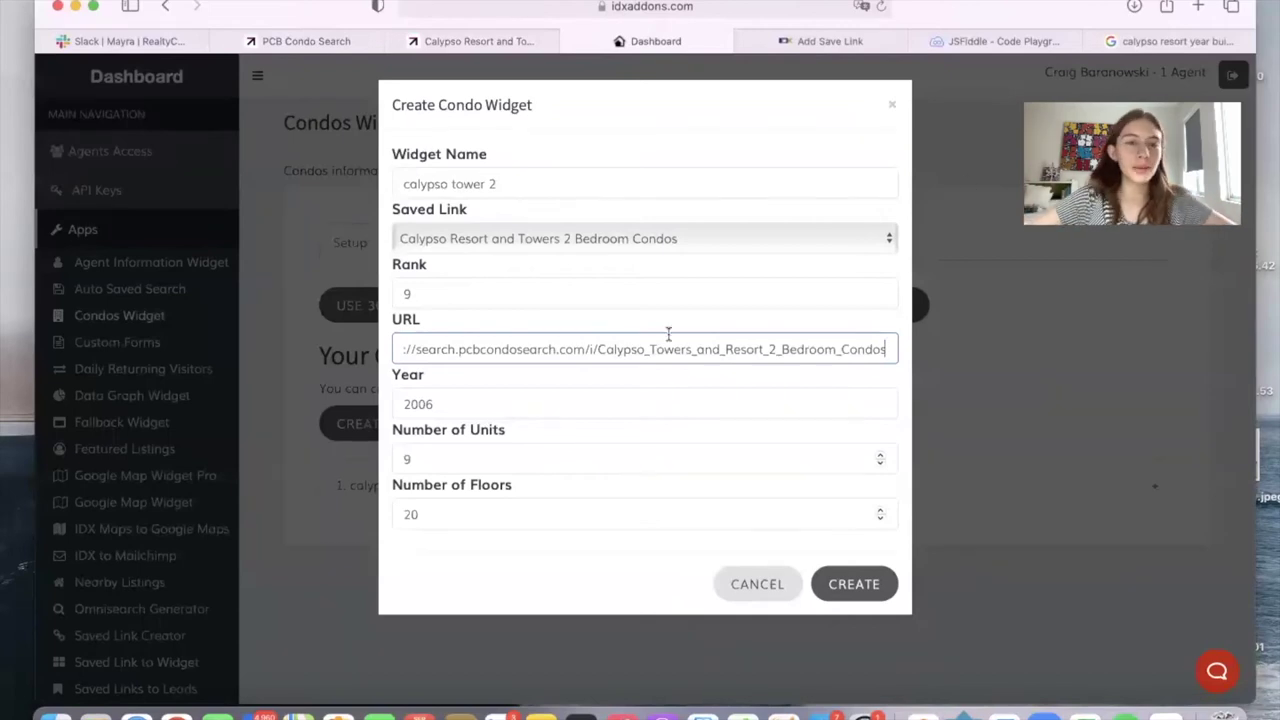
Check the 2 Bedroom page's listing count, keep year 2006, 9 units and 20 floors, and create the widget.
{"action": "left_click", "coordinate": [519, 296]}
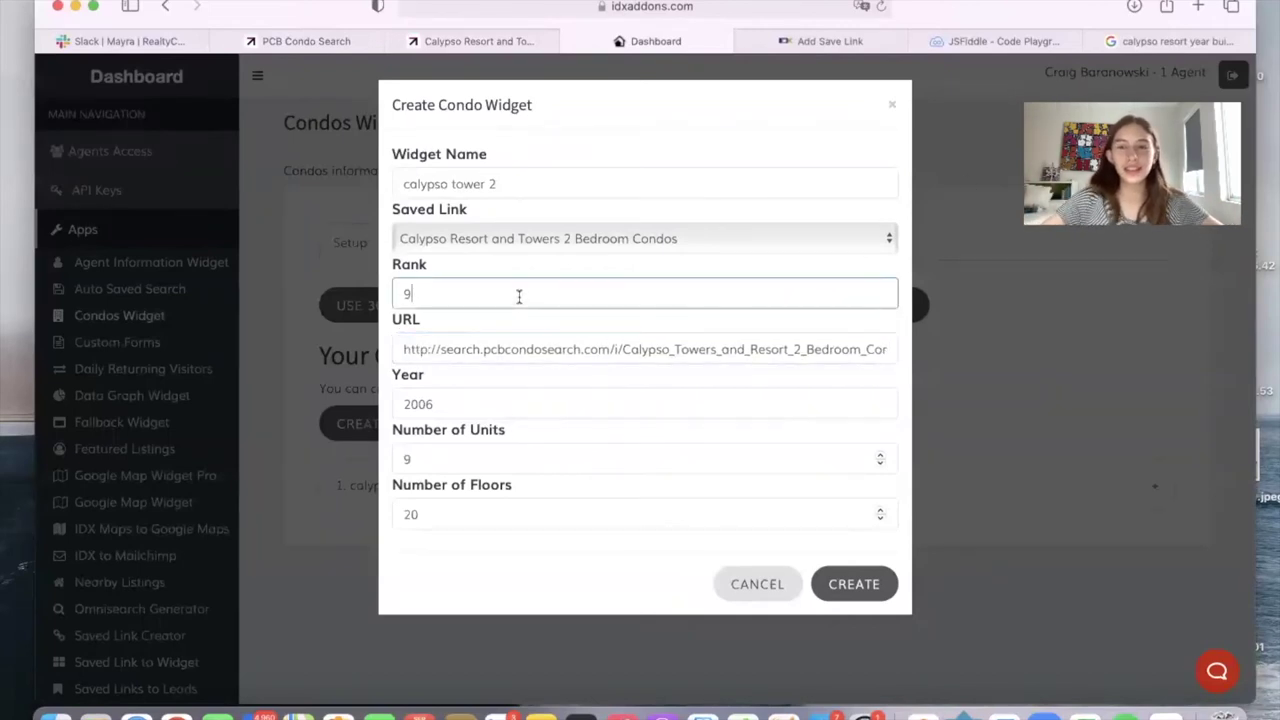
{"action": "left_click", "coordinate": [505, 405]}
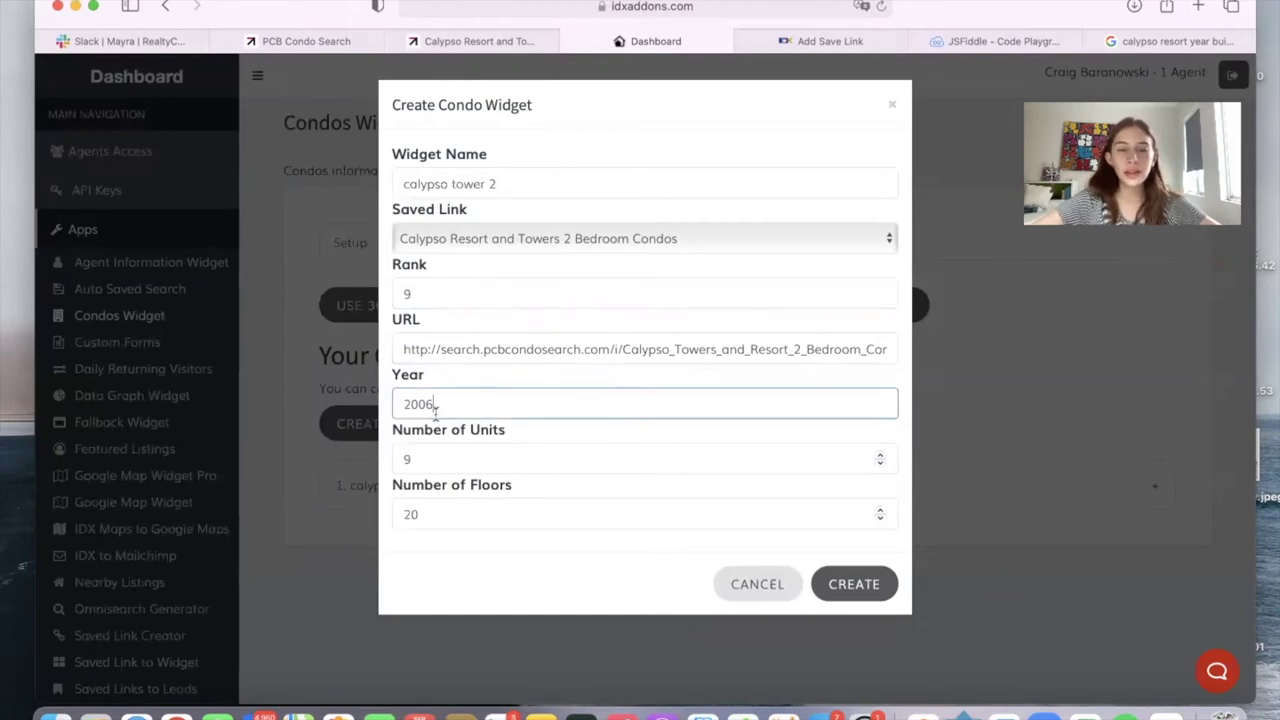
{"action": "left_click", "coordinate": [456, 41]}
{"action": "scroll", "coordinate": [541, 395], "scroll_direction": "down", "scroll_amount": 3}
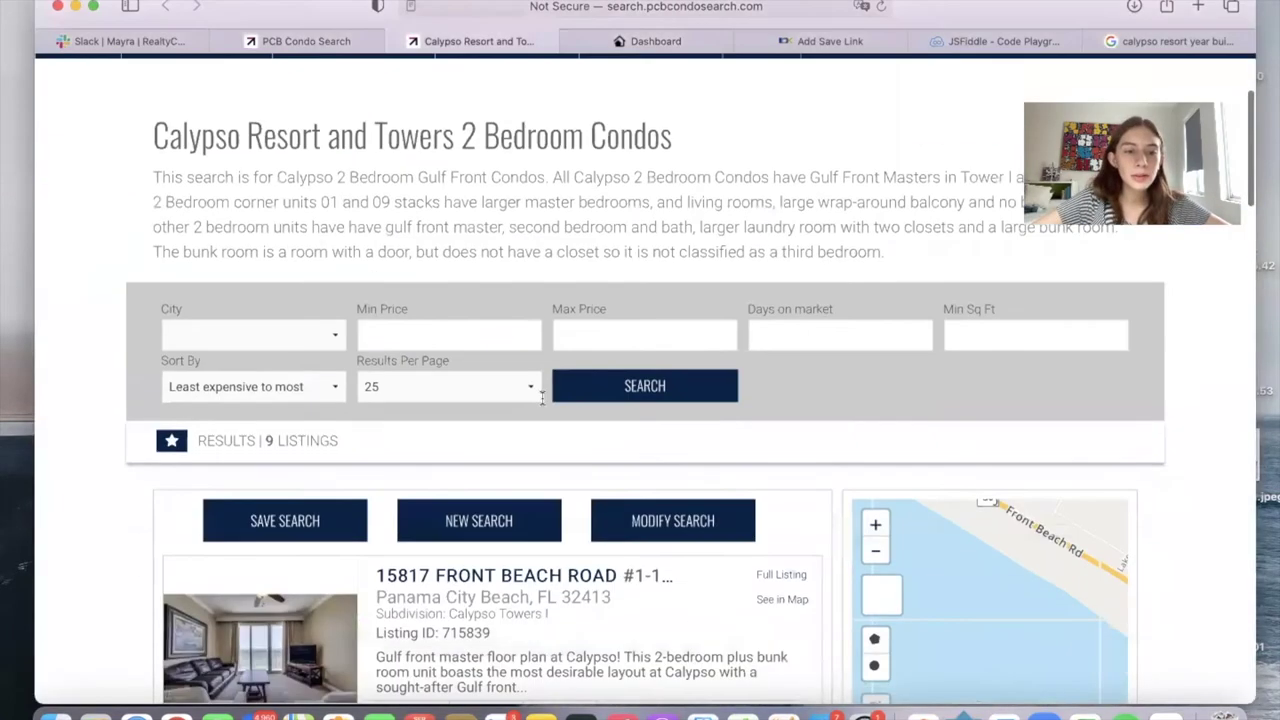
{"action": "scroll", "coordinate": [541, 395], "scroll_direction": "up", "scroll_amount": 3}
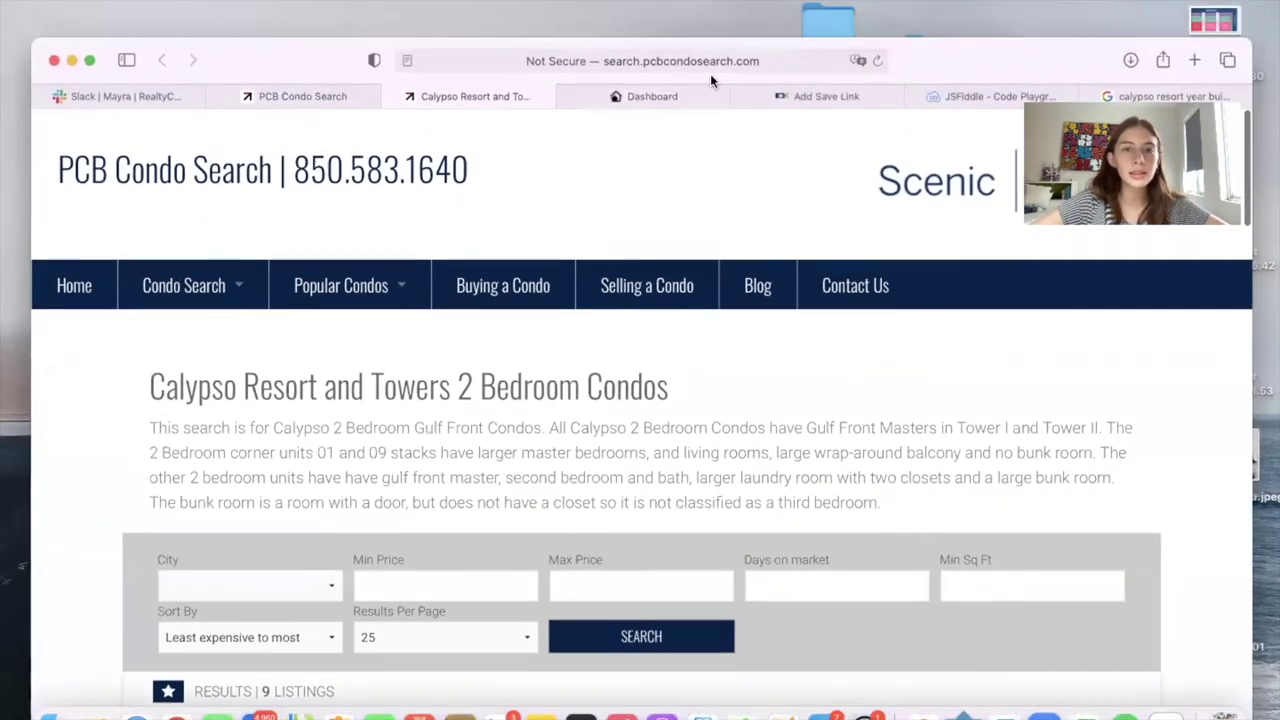
{"action": "left_click", "coordinate": [654, 42]}
{"action": "left_click_drag", "start_coordinate": [1014, 95], "coordinate": [1014, 40]}
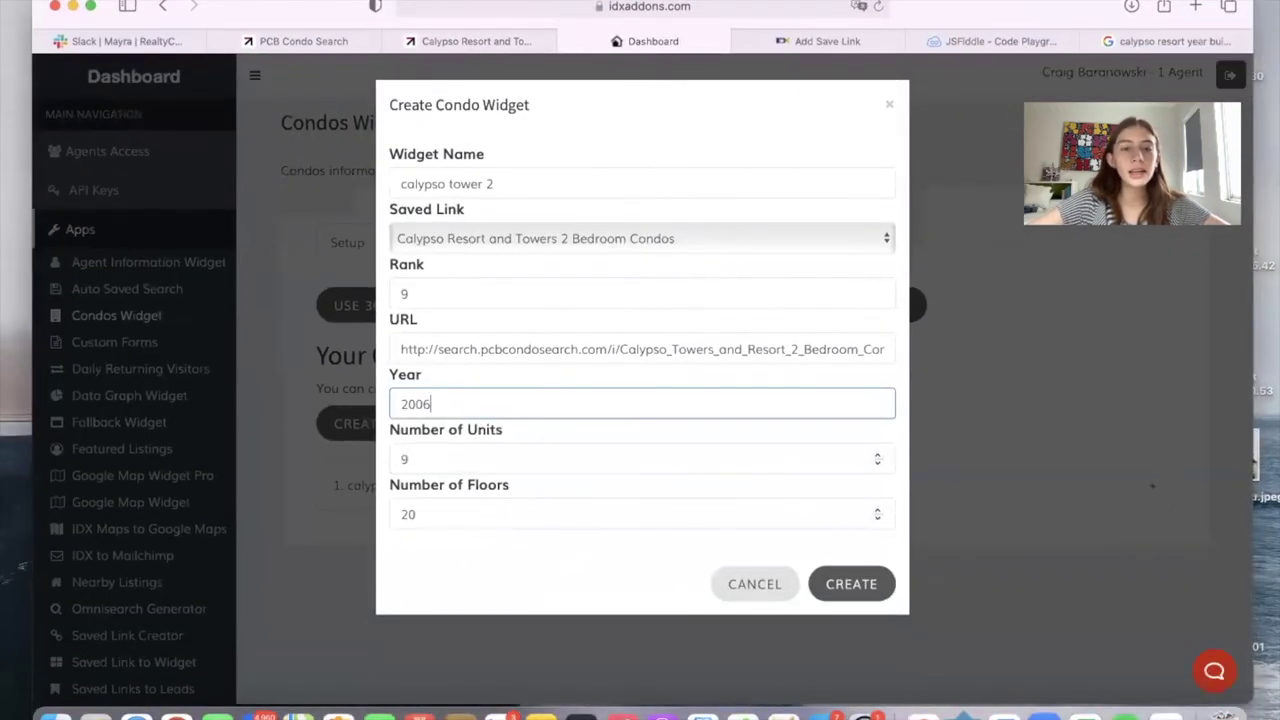
{"action": "left_click", "coordinate": [839, 590]}
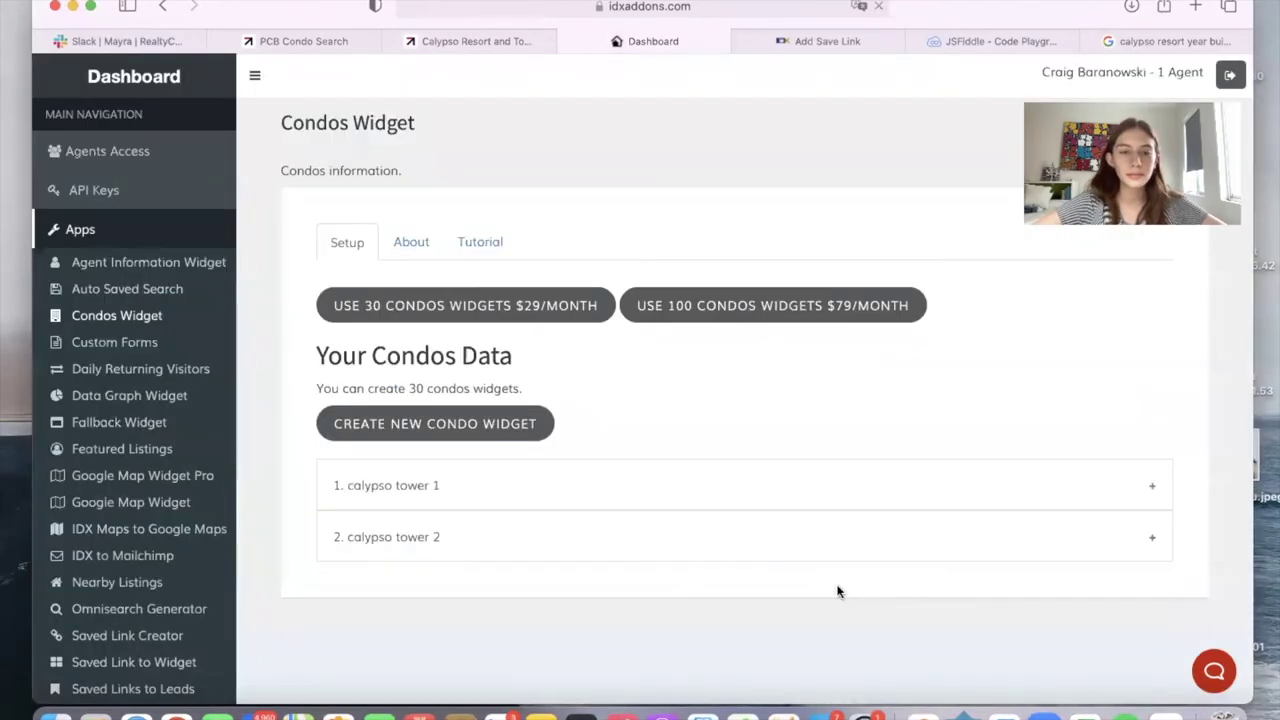
Review the calypso tower 1 and calypso tower 2 entries in the condos data list, and collapse both.
{"action": "scroll", "coordinate": [837, 591], "scroll_direction": "down", "scroll_amount": 2}
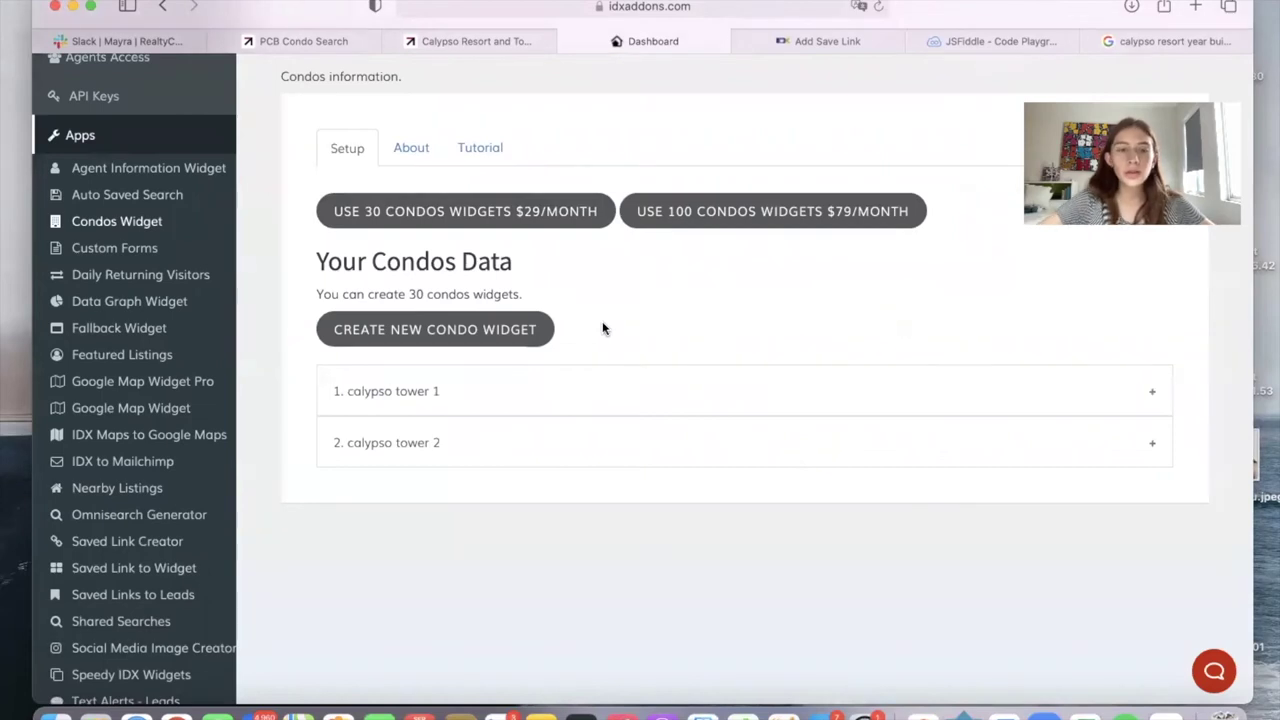
{"action": "left_click", "coordinate": [629, 378]}
{"action": "left_click", "coordinate": [629, 380]}
{"action": "left_click", "coordinate": [648, 400]}
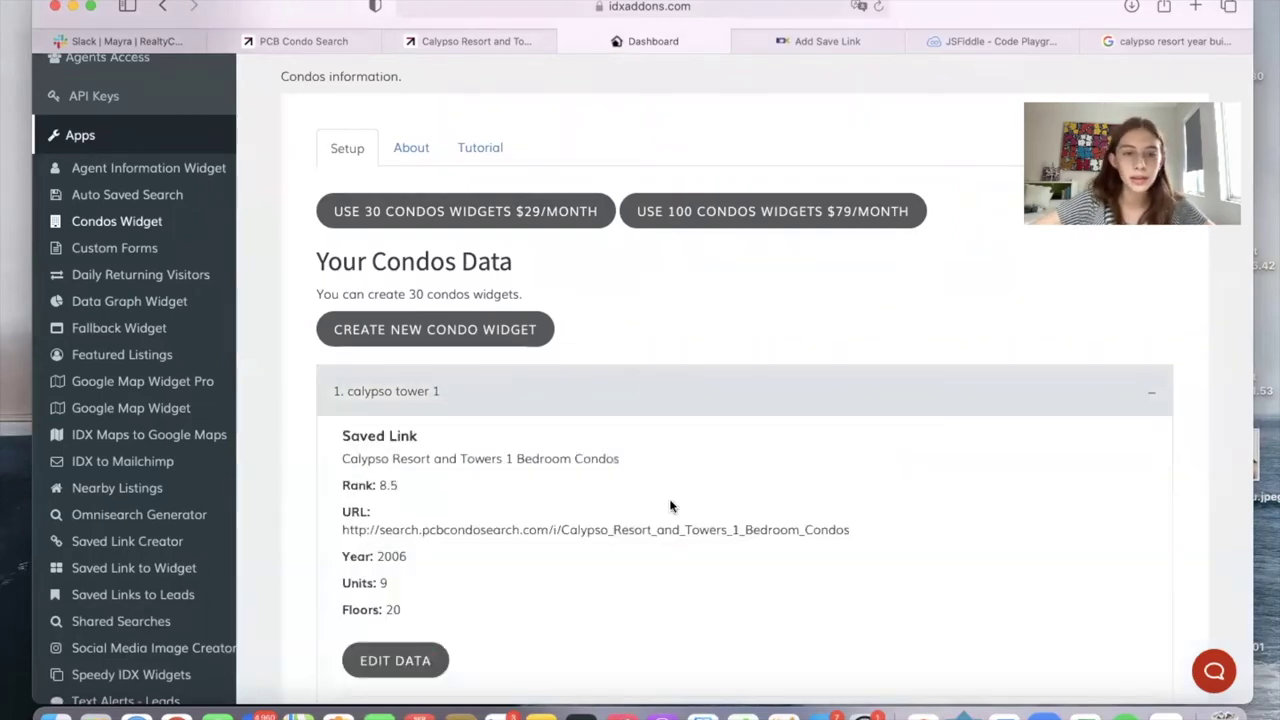
{"action": "scroll", "coordinate": [678, 530], "scroll_direction": "down", "scroll_amount": 3}
{"action": "scroll", "coordinate": [640, 360], "scroll_direction": "up", "scroll_amount": 2}
{"action": "left_click", "coordinate": [606, 250]}
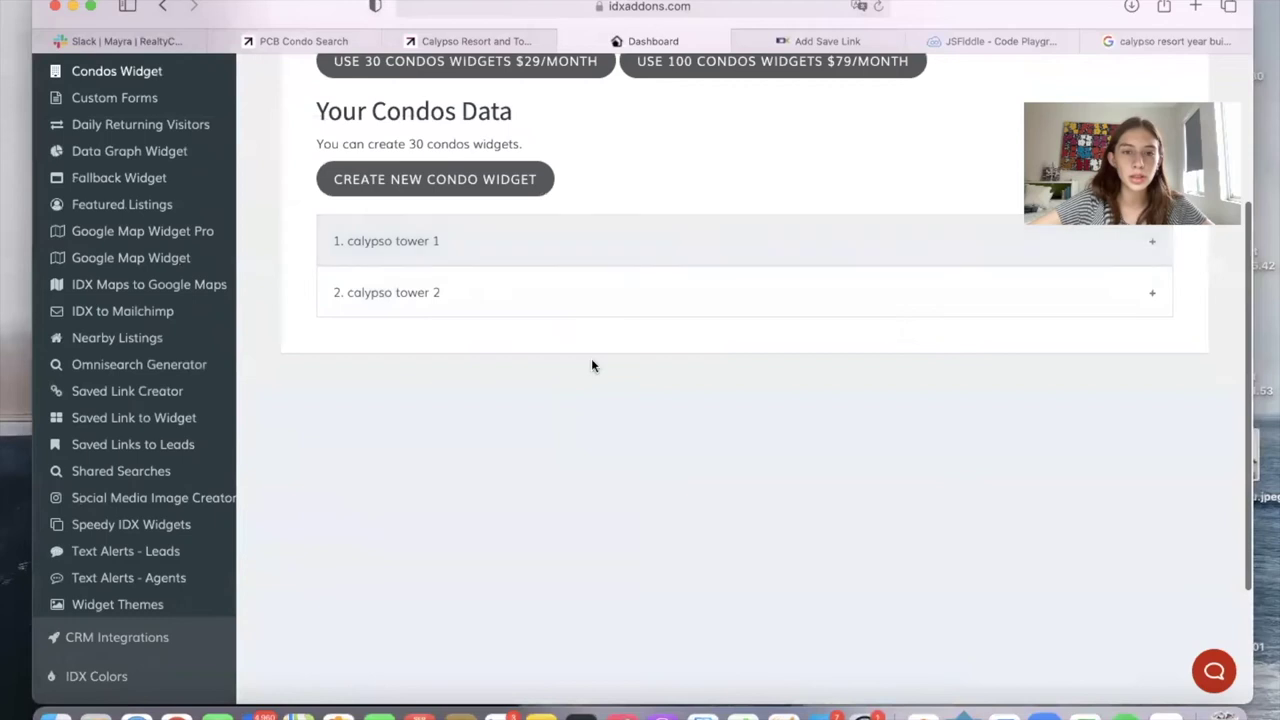
{"action": "left_click", "coordinate": [603, 295]}
{"action": "left_click", "coordinate": [603, 295]}
Switch to JSFiddle and move its browser tab directly after the Dashboard tab.
{"action": "mouse_move", "coordinate": [1010, 48]}
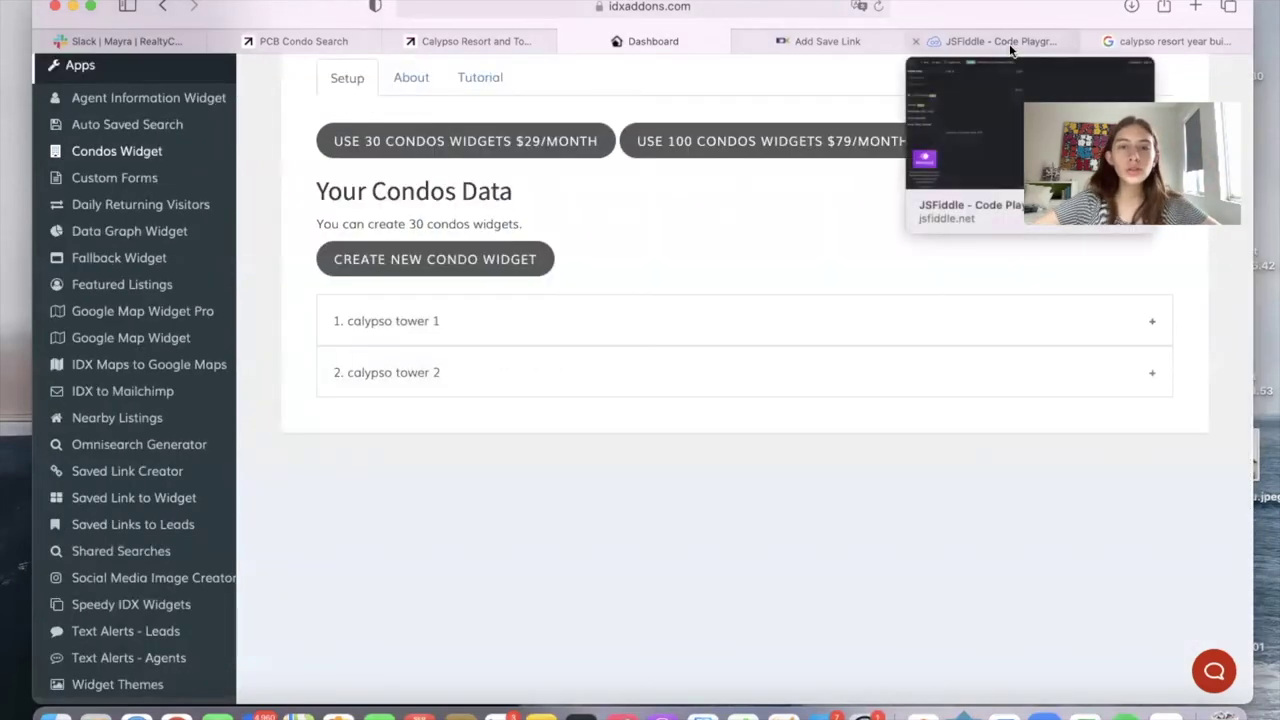
{"action": "left_click_drag", "start_coordinate": [1010, 48], "coordinate": [803, 46]}
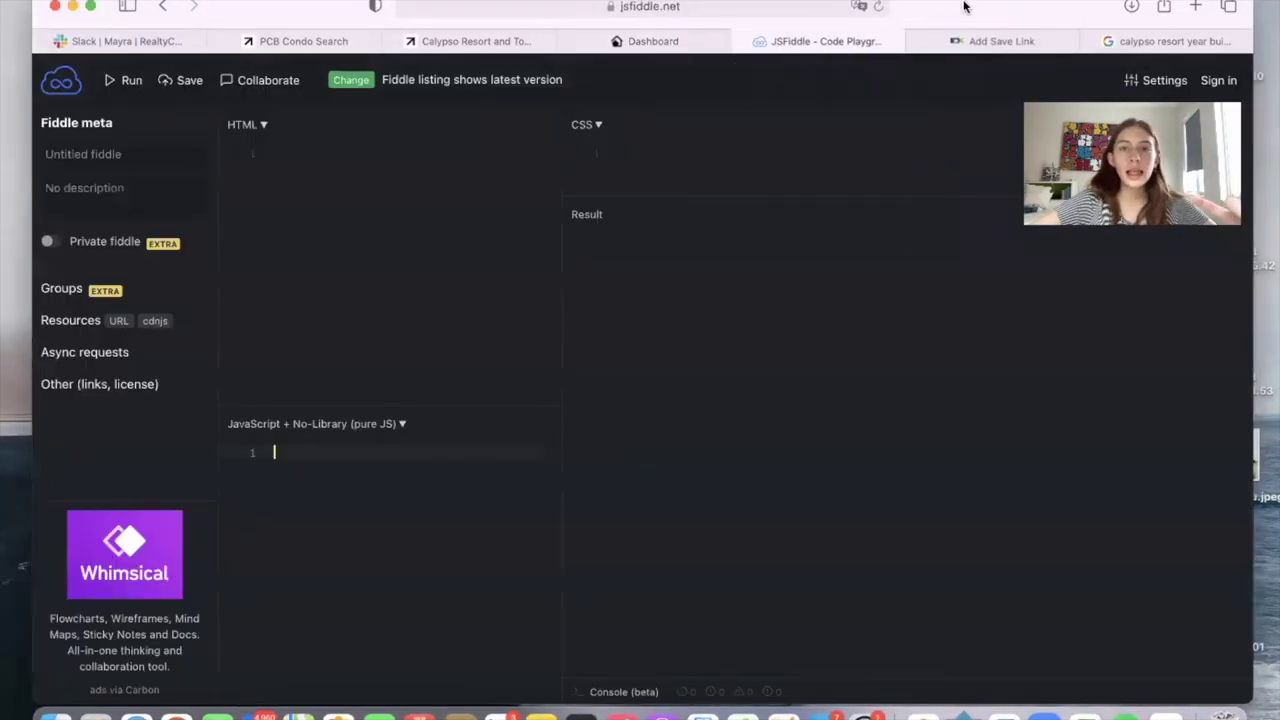
{"action": "left_click_drag", "start_coordinate": [963, 6], "coordinate": [966, 52]}
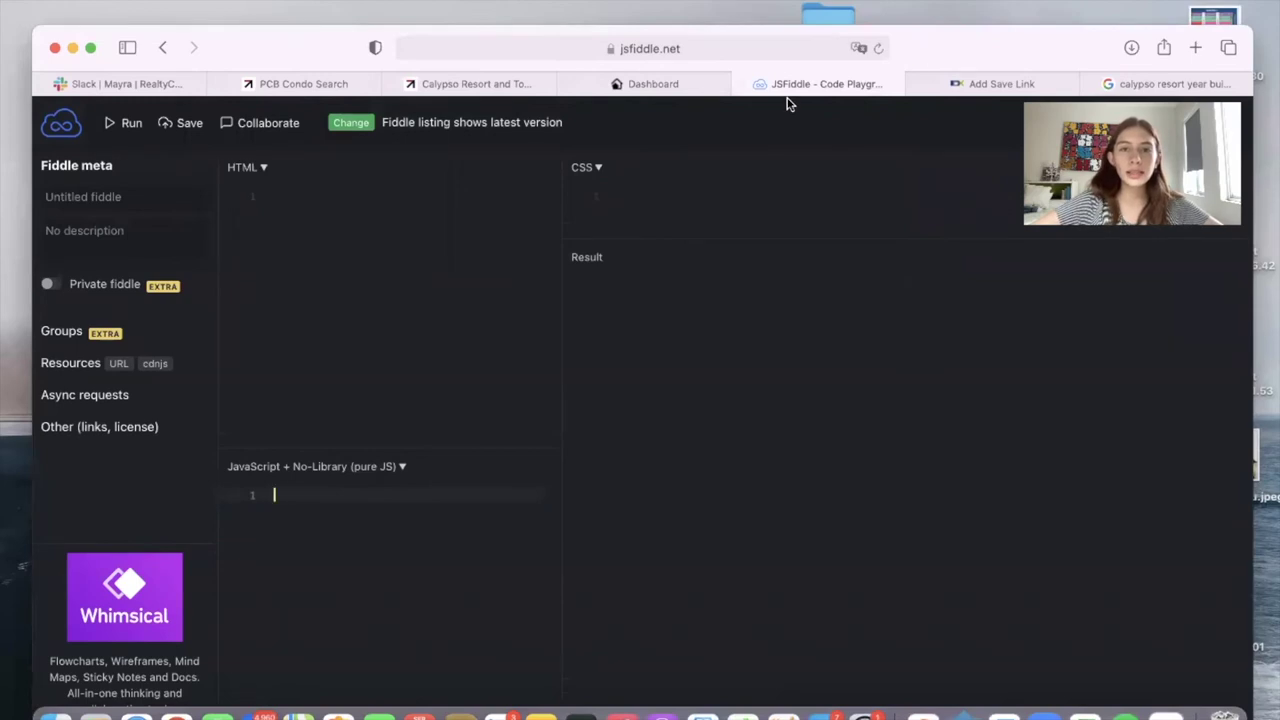
Copy the calypso tower 1 widget's code with assets into JSFiddle's HTML editor and read through the pasted markup.
{"action": "left_click", "coordinate": [645, 86]}
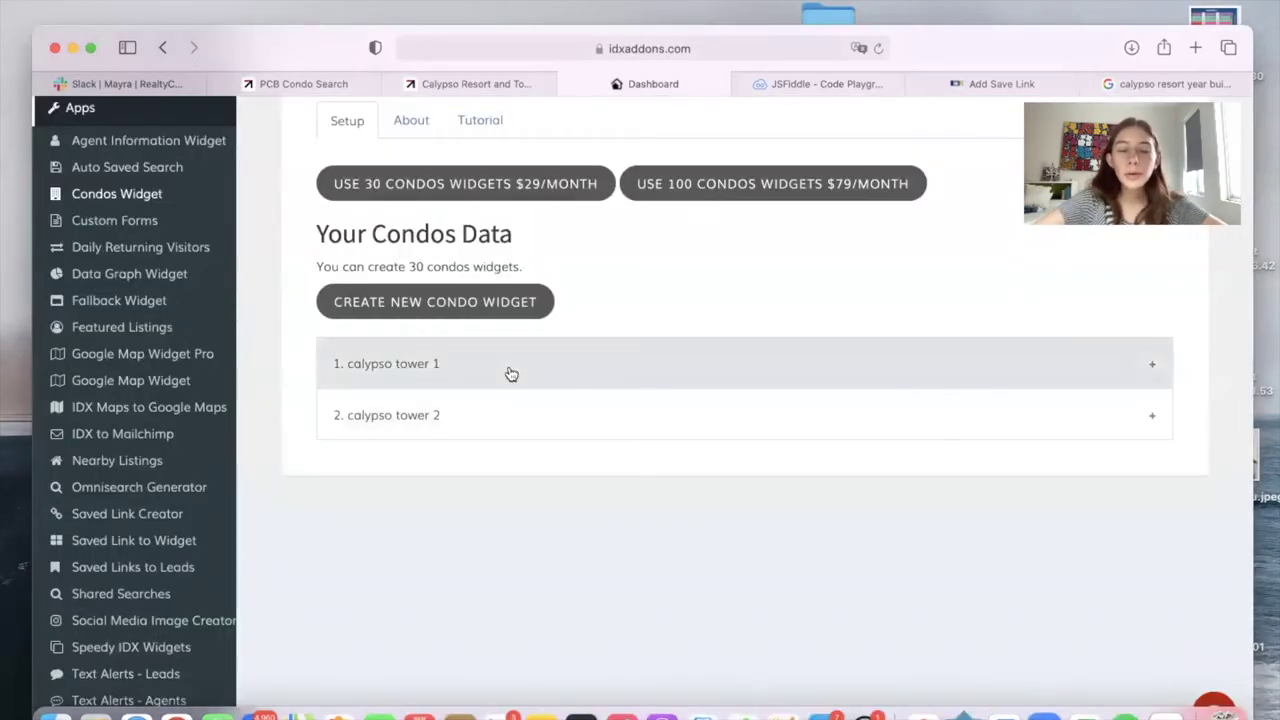
{"action": "left_click", "coordinate": [511, 374]}
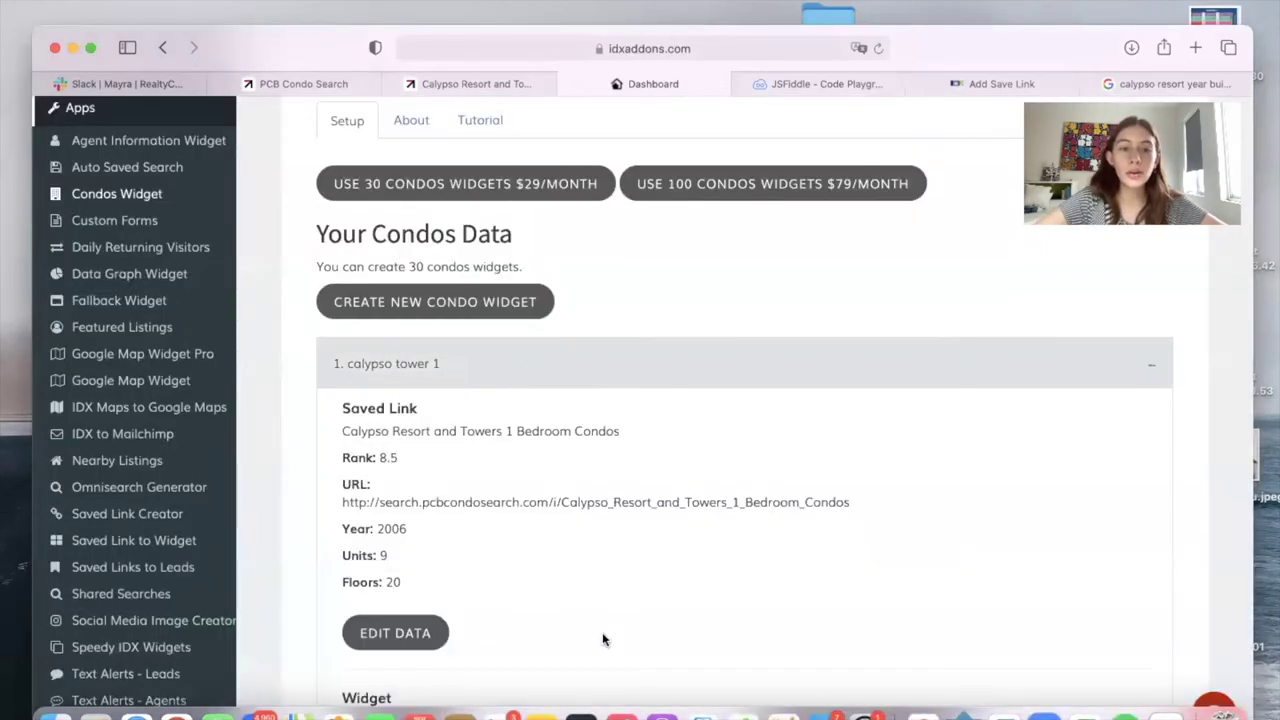
{"action": "scroll", "coordinate": [603, 640], "scroll_direction": "down", "scroll_amount": 5}
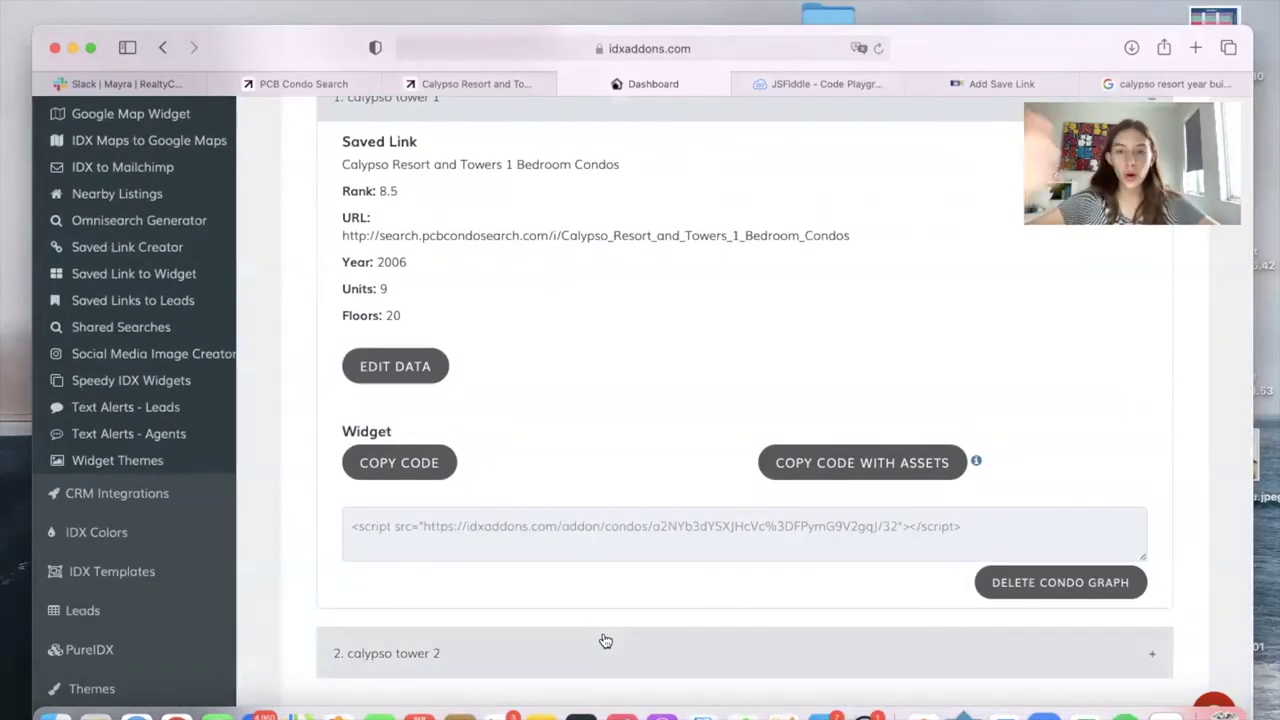
{"action": "left_click", "coordinate": [885, 464]}
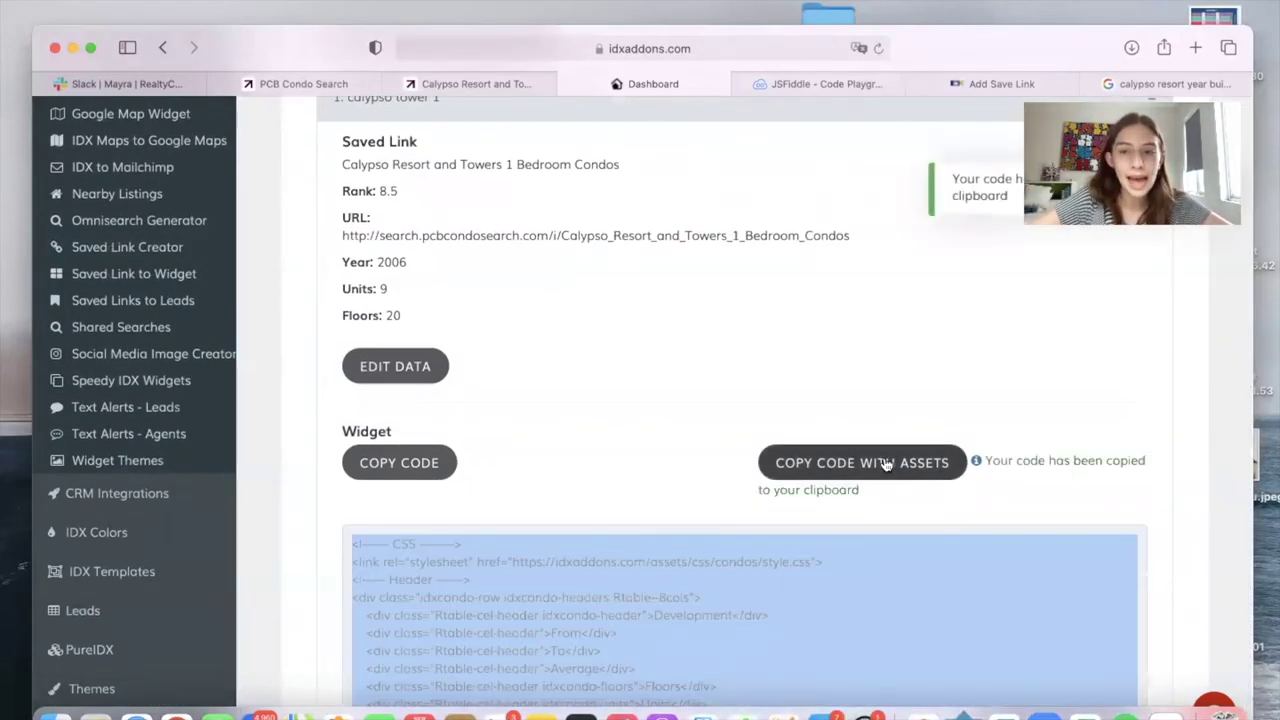
{"action": "left_click", "coordinate": [768, 86]}
{"action": "key", "text": "super+v"}
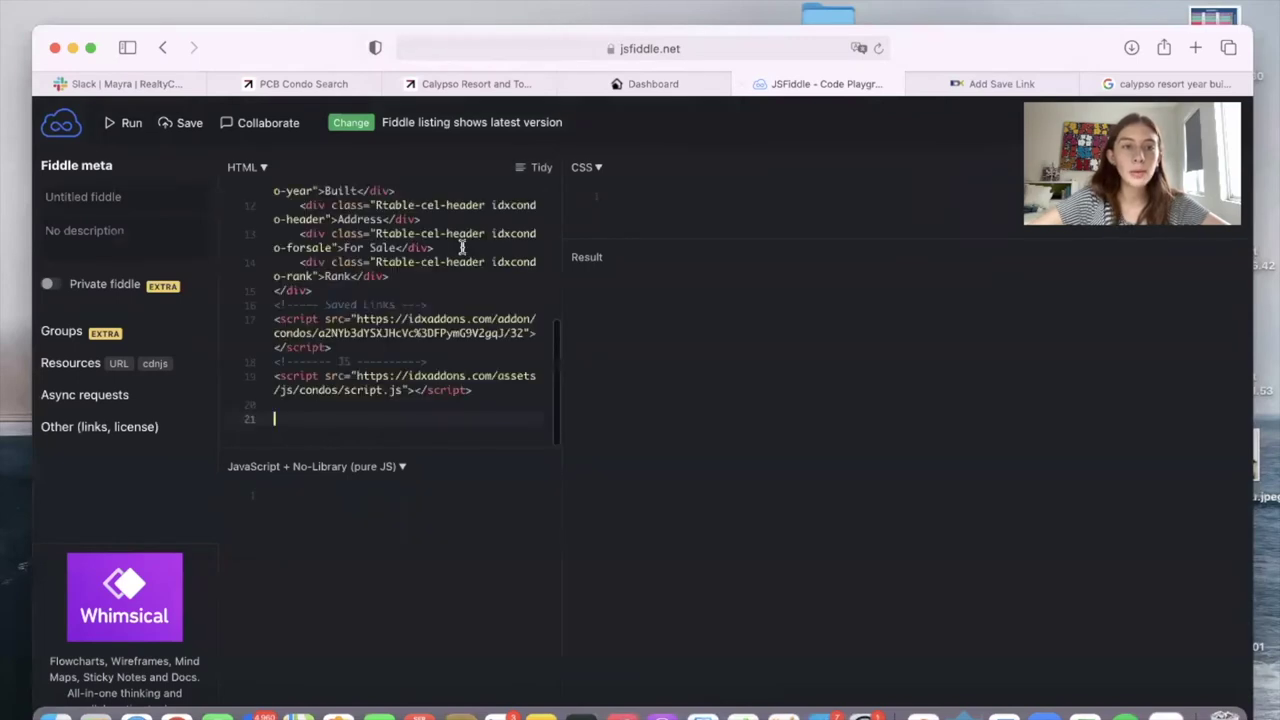
{"action": "scroll", "coordinate": [462, 246], "scroll_direction": "up", "scroll_amount": 10}
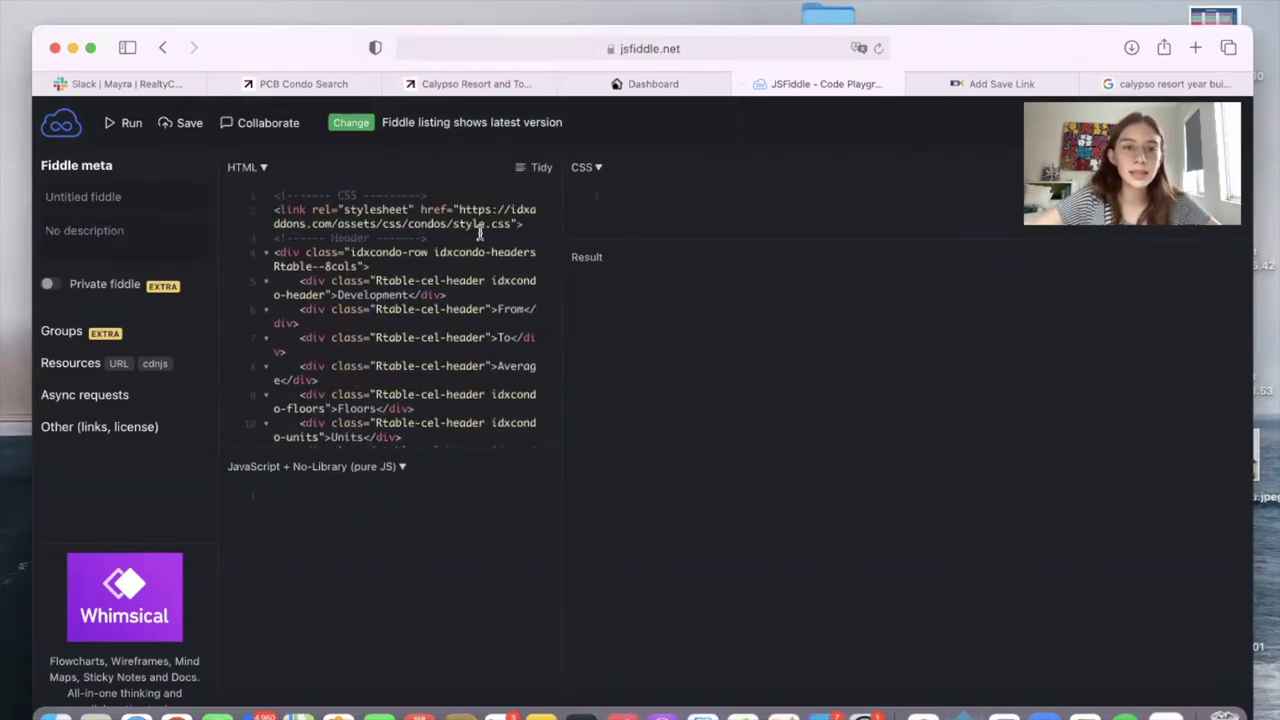
{"action": "scroll", "coordinate": [483, 230], "scroll_direction": "down", "scroll_amount": 5}
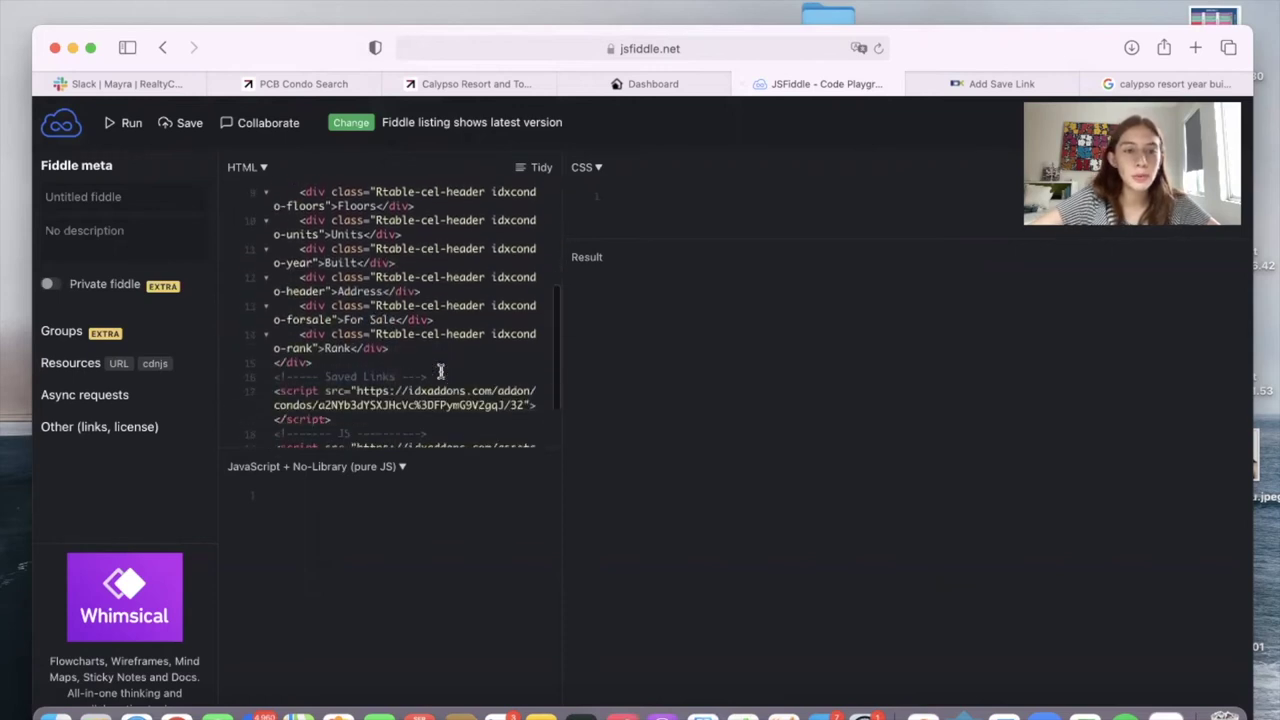
{"action": "scroll", "coordinate": [365, 350], "scroll_direction": "down", "scroll_amount": 2}
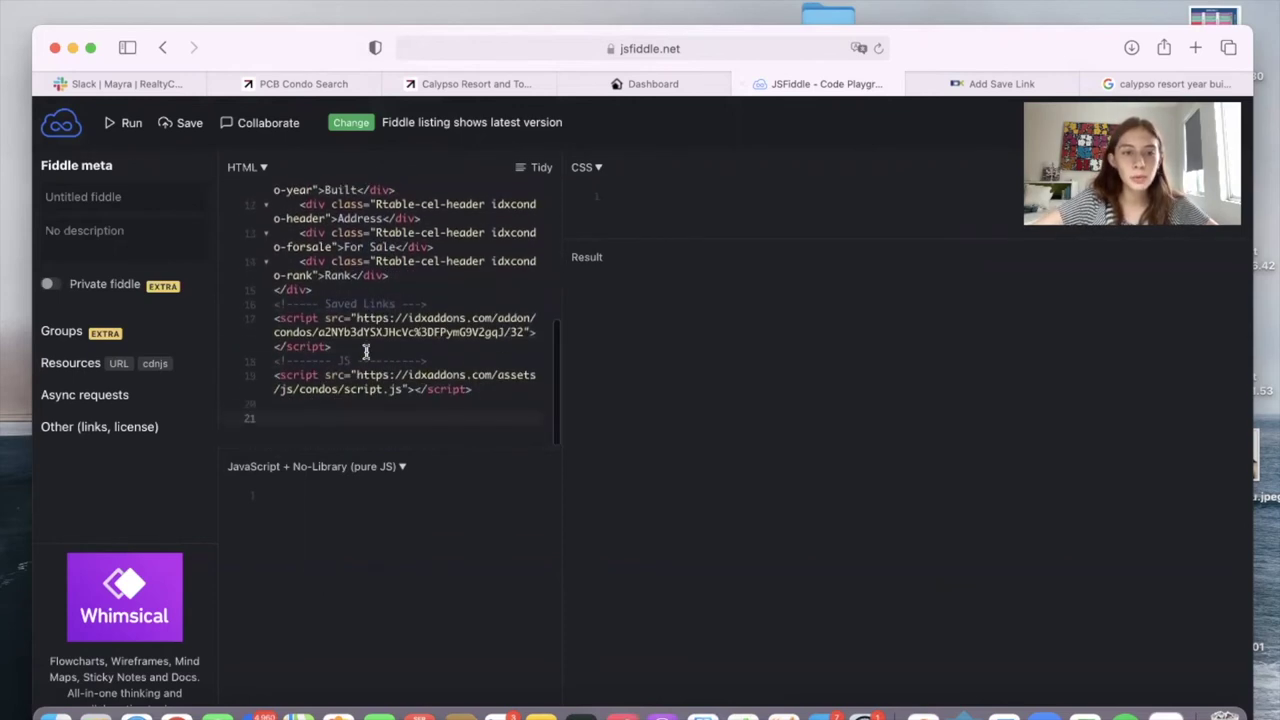
{"action": "left_click", "coordinate": [302, 433]}
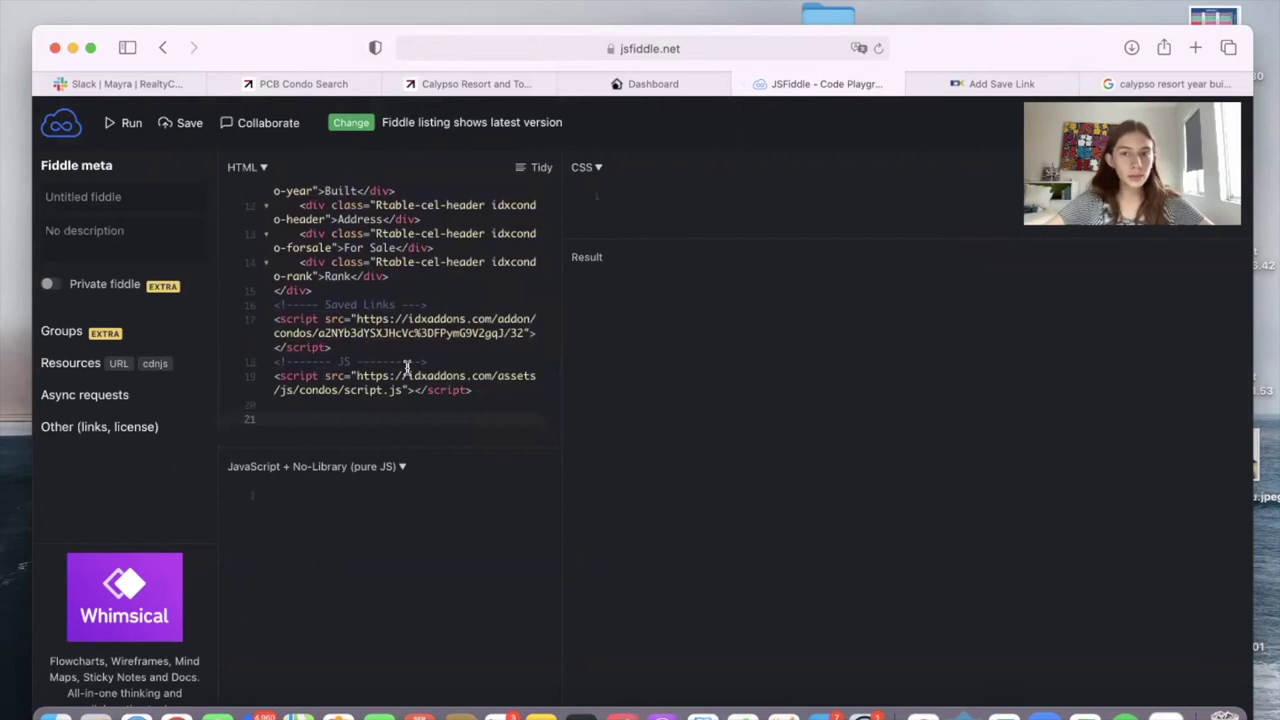
Return to the IDX Addons dashboard, collapse calypso tower 1, and copy the calypso tower 2 widget's code without assets.
{"action": "left_click", "coordinate": [687, 86]}
{"action": "scroll", "coordinate": [450, 320], "scroll_direction": "up", "scroll_amount": 3}
{"action": "left_click", "coordinate": [432, 247]}
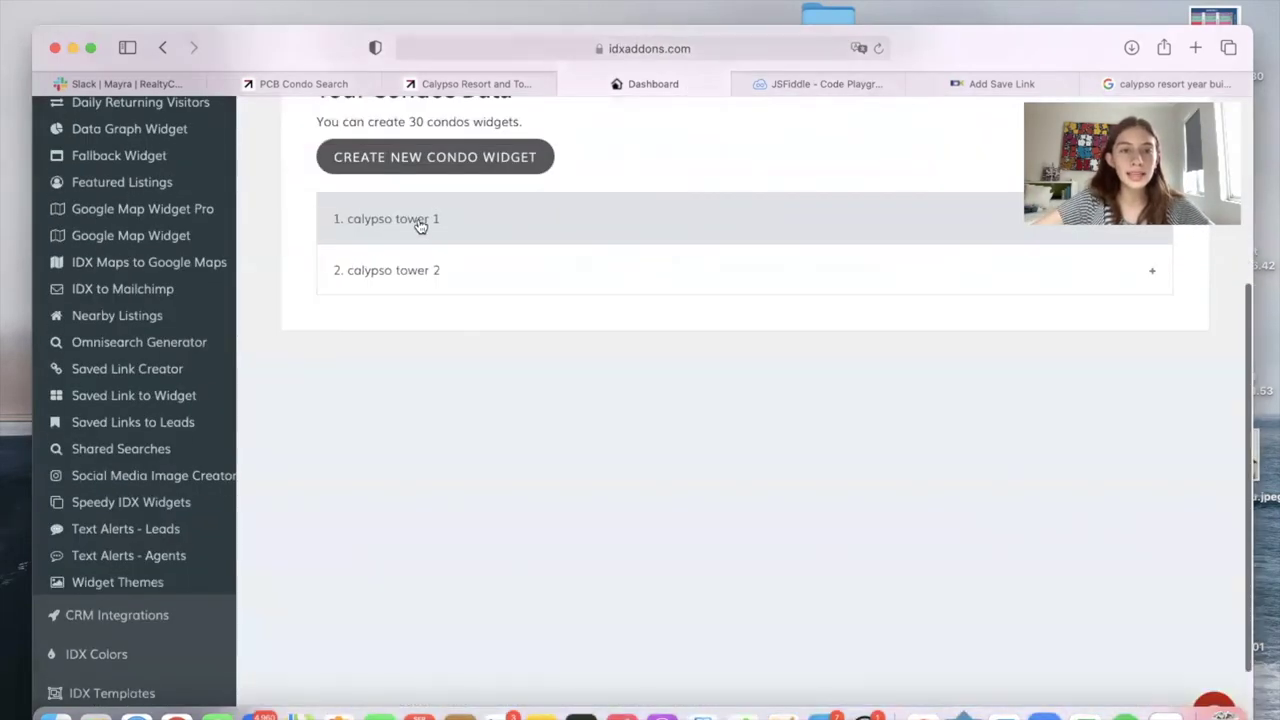
{"action": "left_click", "coordinate": [427, 285]}
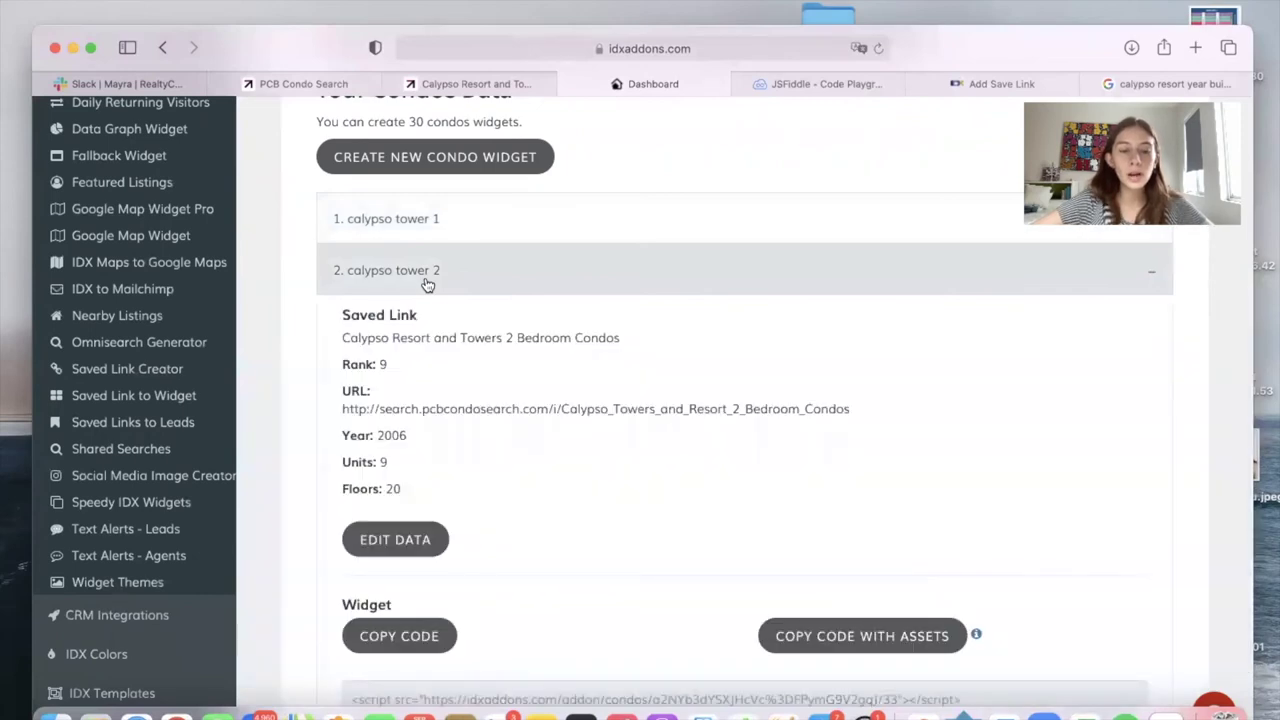
{"action": "scroll", "coordinate": [427, 285], "scroll_direction": "down", "scroll_amount": 2}
{"action": "left_click", "coordinate": [430, 510]}
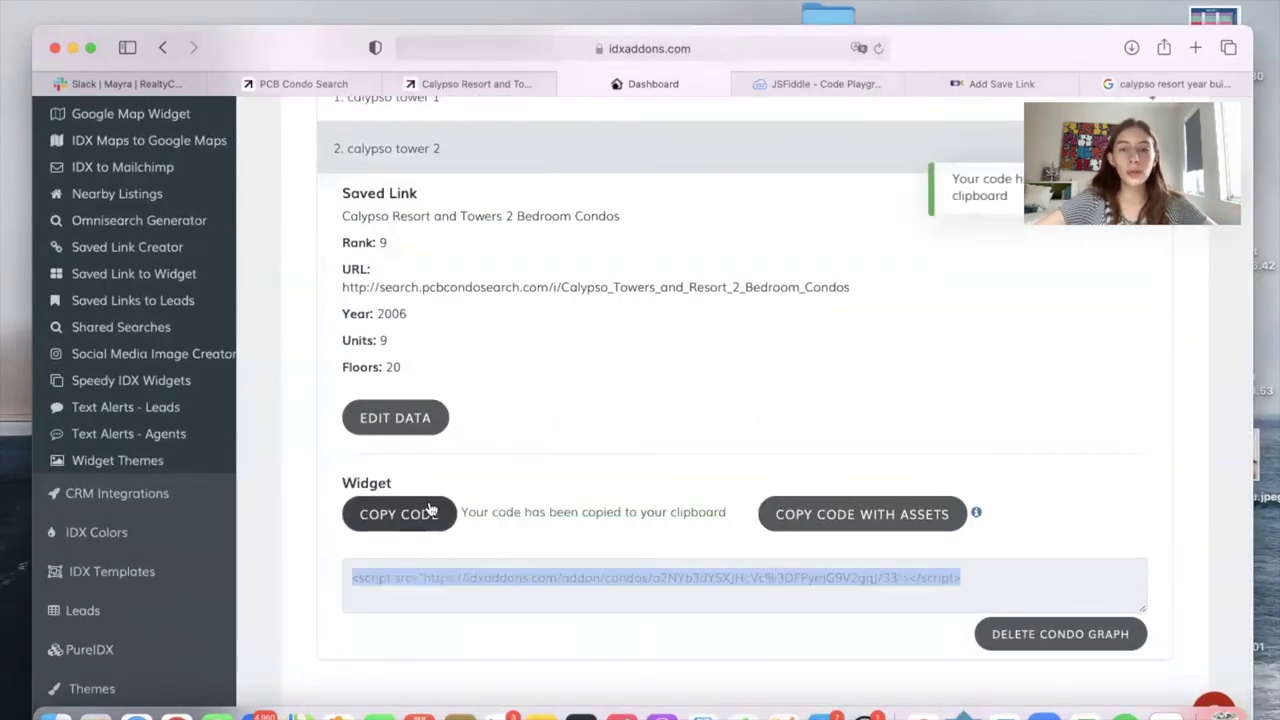
Paste the copied script into JSFiddle's HTML on a new line after the first Saved Links script, and run it with a wider result pane.
{"action": "key", "text": "ctrl+Tab"}
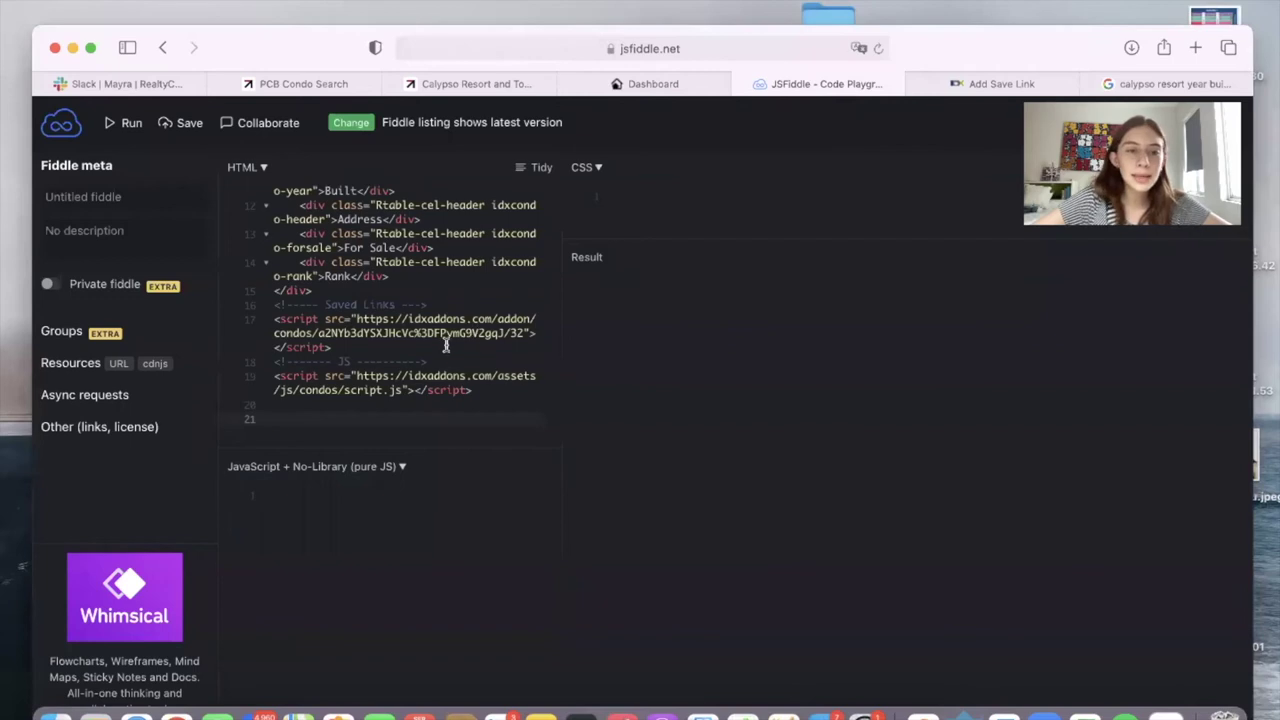
{"action": "key", "text": "Return"}
{"action": "key", "text": "super+v"}
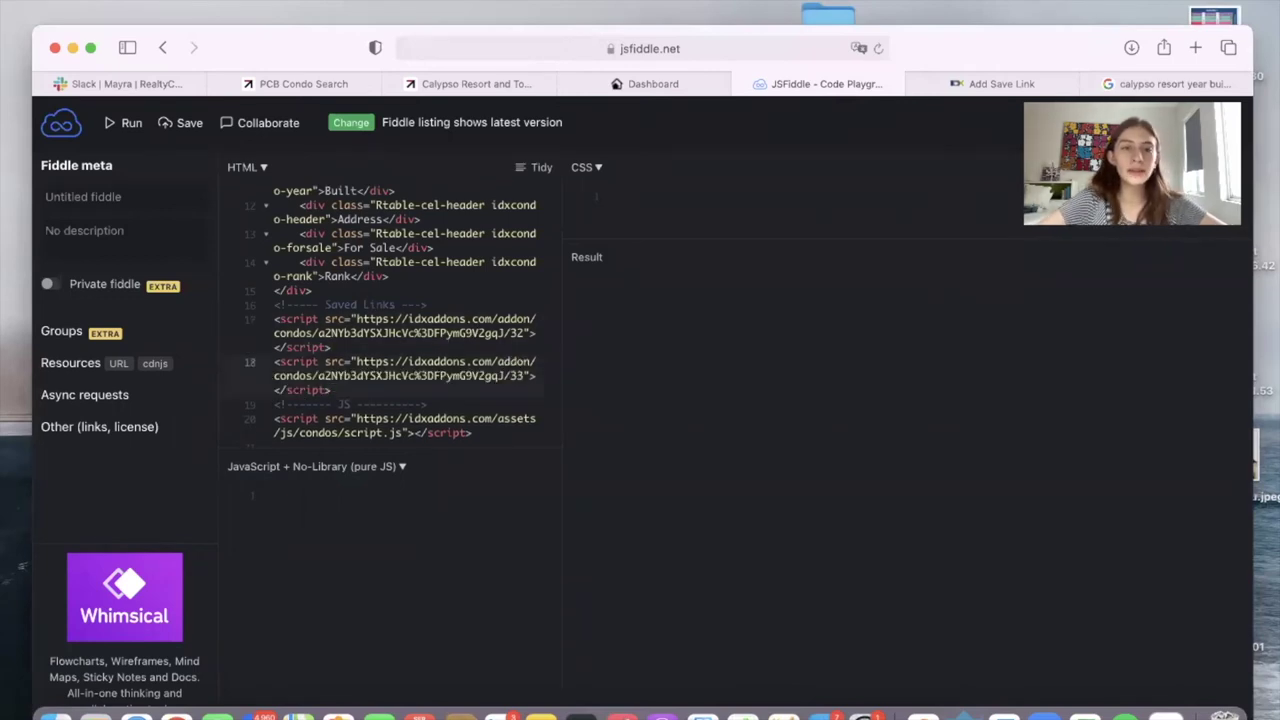
{"action": "left_click", "coordinate": [112, 126]}
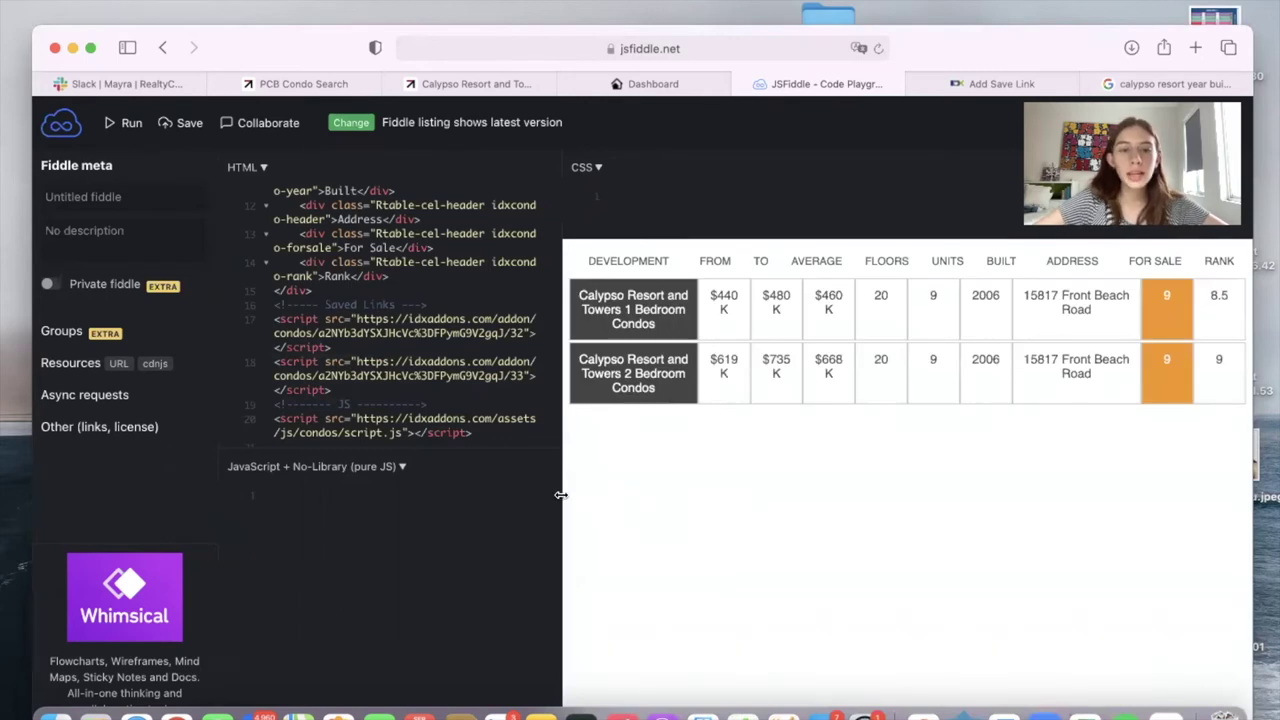
{"action": "left_click_drag", "start_coordinate": [562, 494], "coordinate": [294, 489]}
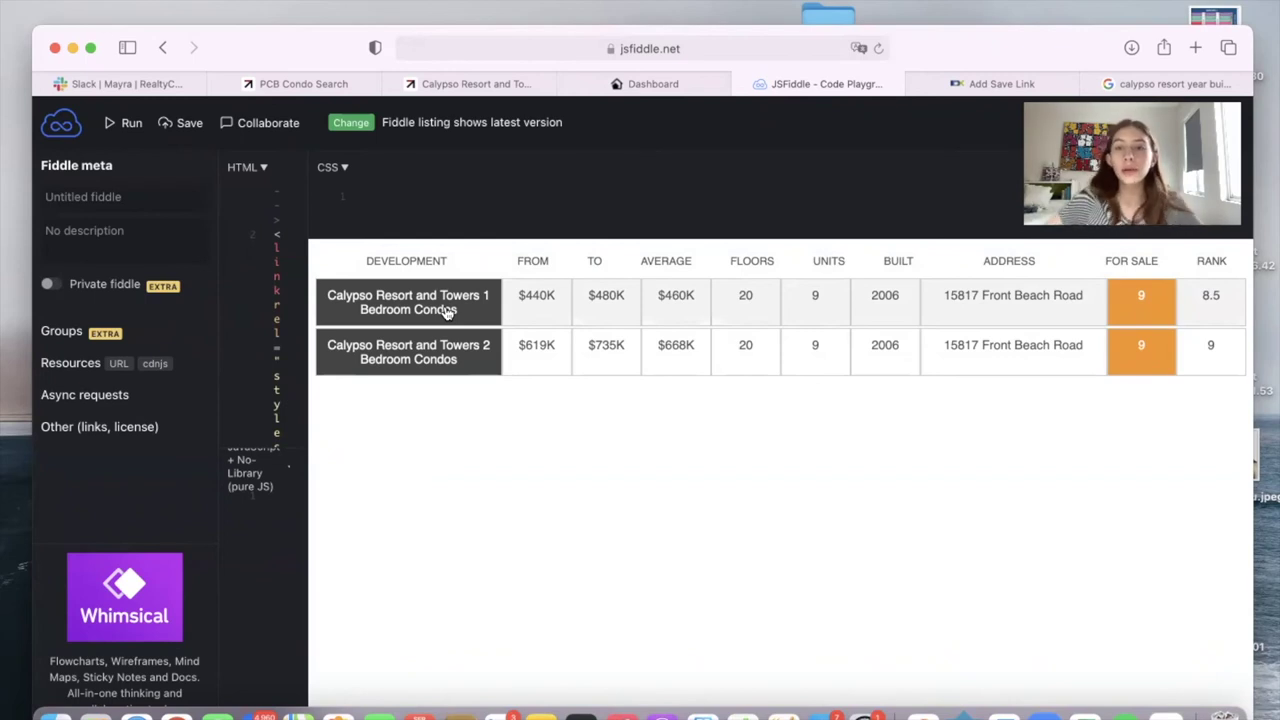
Review the saved link criteria in IDX Broker and the Calypso Resort and Towers 2 Bedroom Condos results page.
{"action": "key", "text": "ctrl+Tab"}
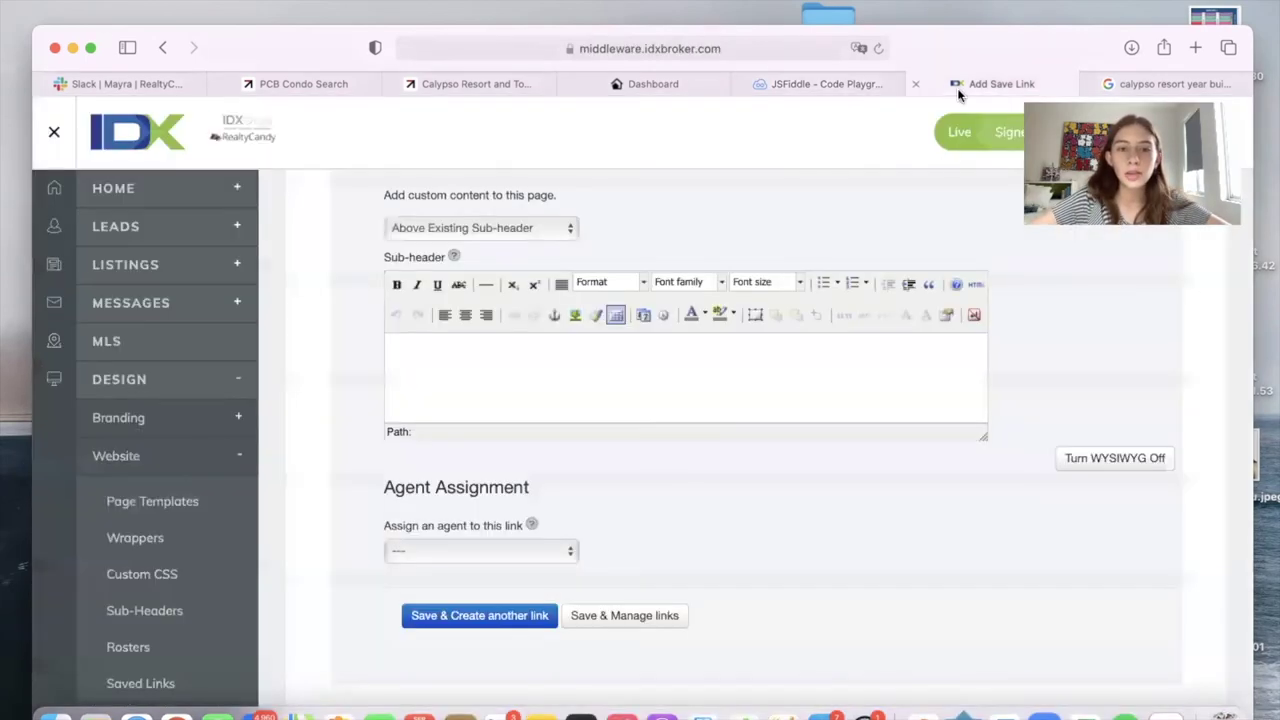
{"action": "scroll", "coordinate": [807, 338], "scroll_direction": "up", "scroll_amount": 10}
{"action": "scroll", "coordinate": [807, 338], "scroll_direction": "down", "scroll_amount": 3}
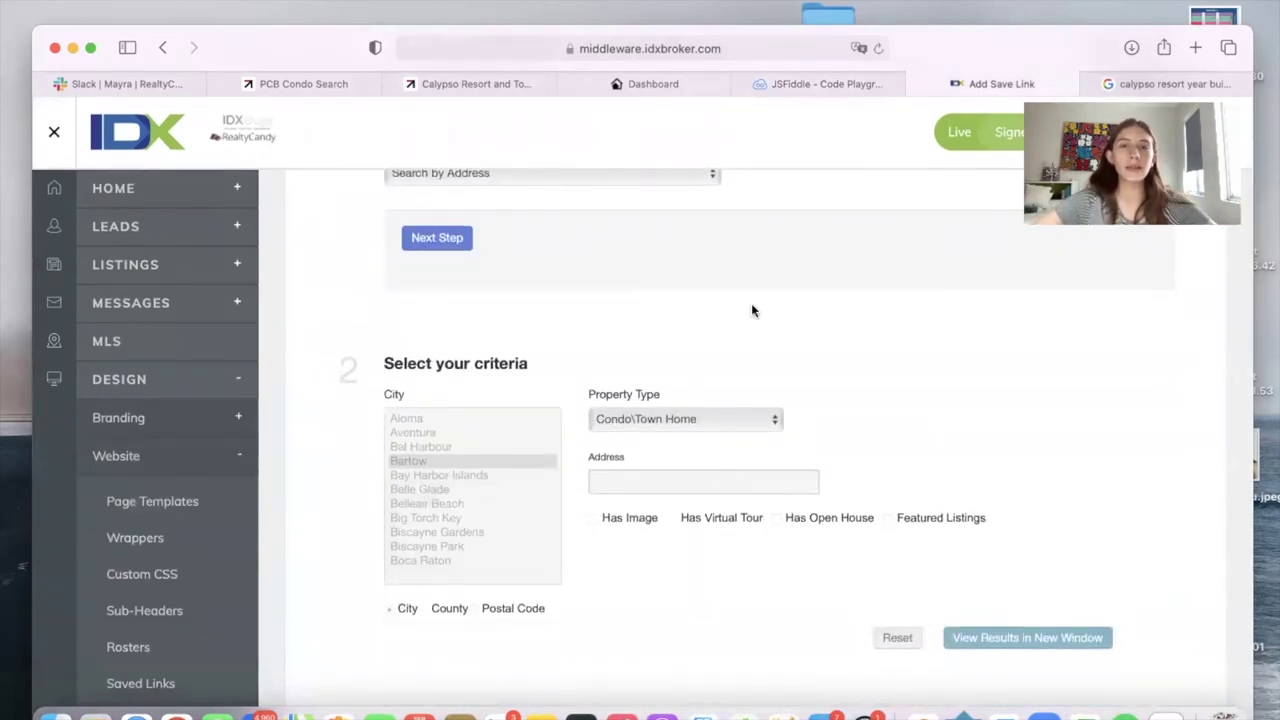
{"action": "left_click", "coordinate": [520, 84]}
{"action": "scroll", "coordinate": [560, 250], "scroll_direction": "down", "scroll_amount": 1}
{"action": "scroll", "coordinate": [589, 335], "scroll_direction": "up", "scroll_amount": 1}
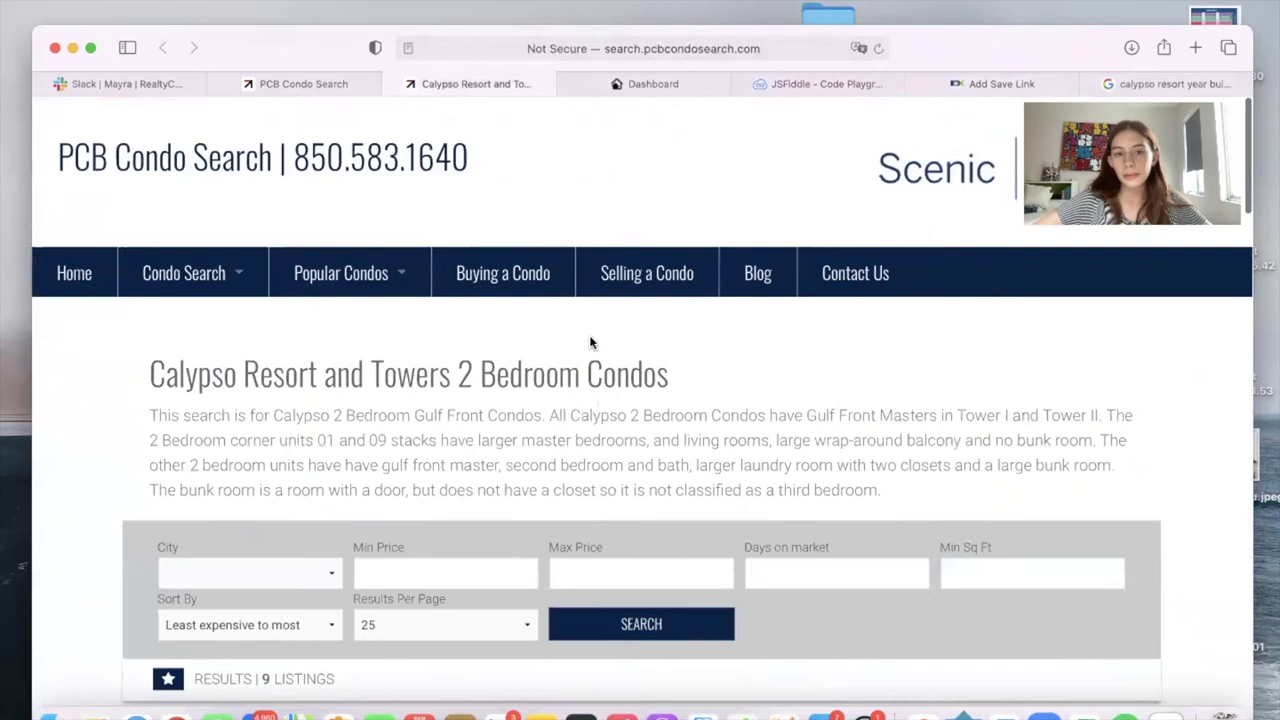
{"action": "left_click", "coordinate": [812, 48]}
{"action": "key", "text": "Escape"}
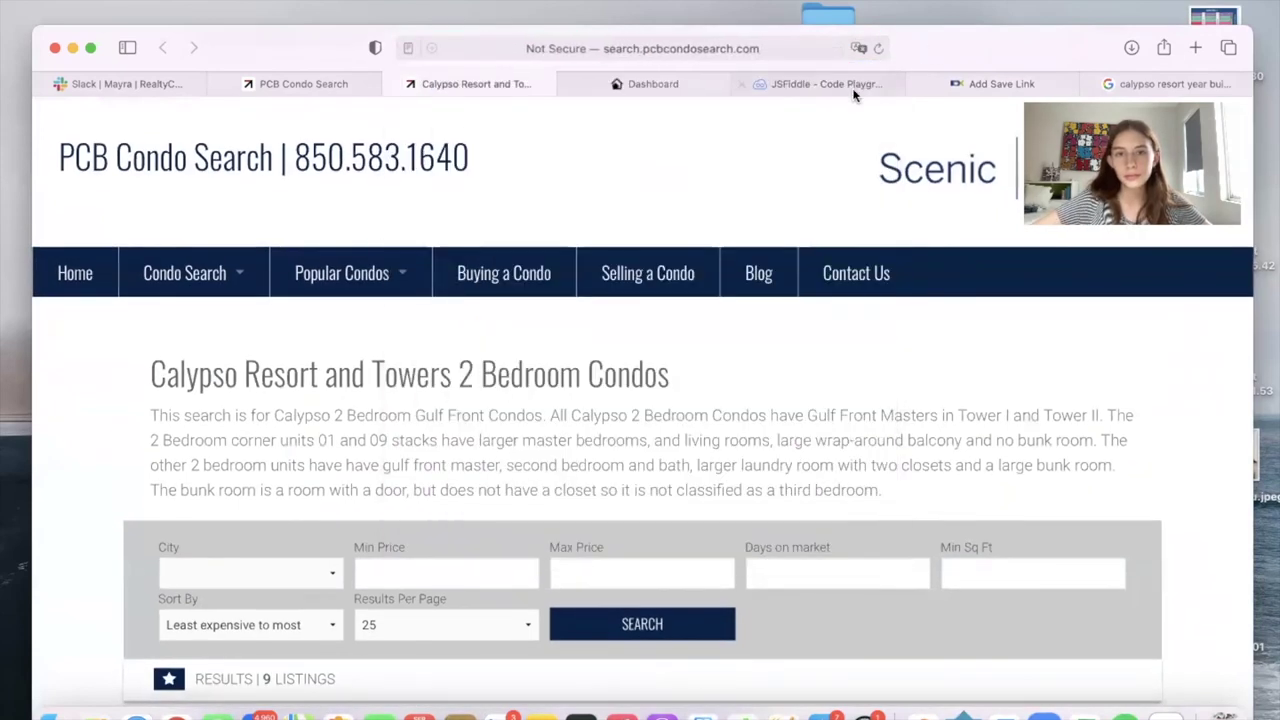
Switch to the other browser window's Allure Las Vegas fiddle and follow the widget's development link to its listings page.
{"action": "key", "text": "super+grave"}
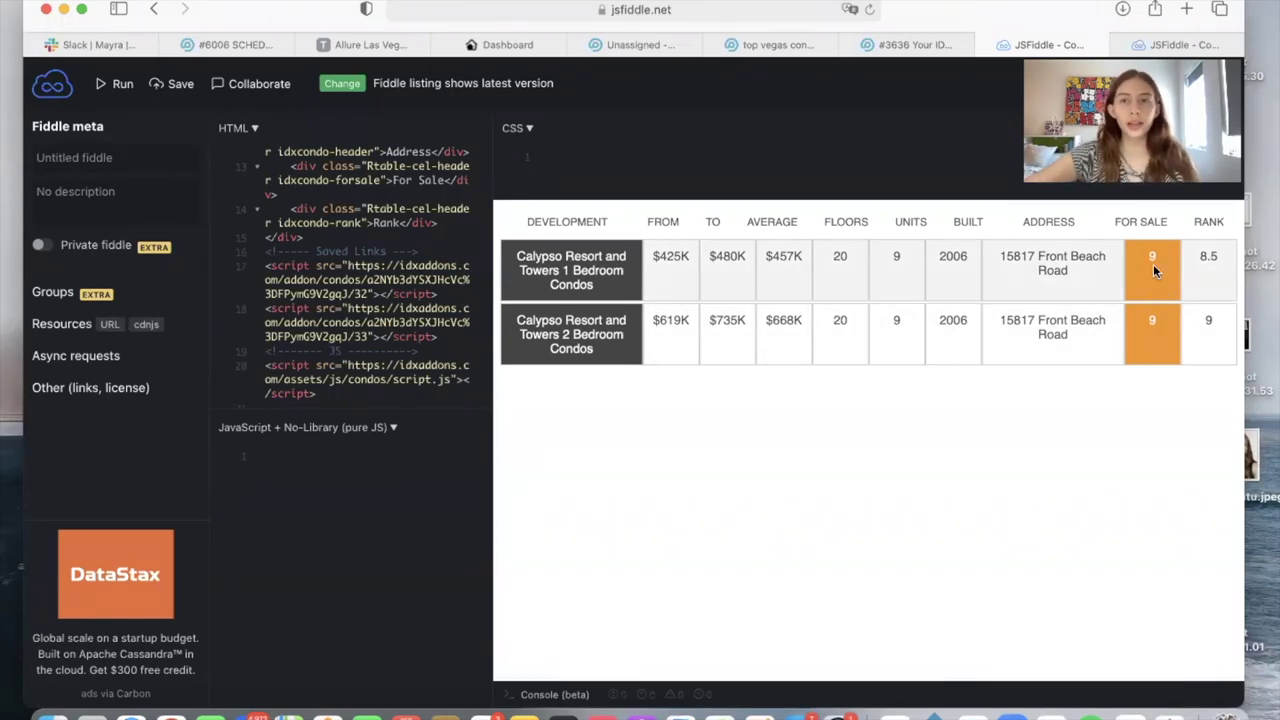
{"action": "left_click", "coordinate": [1195, 42]}
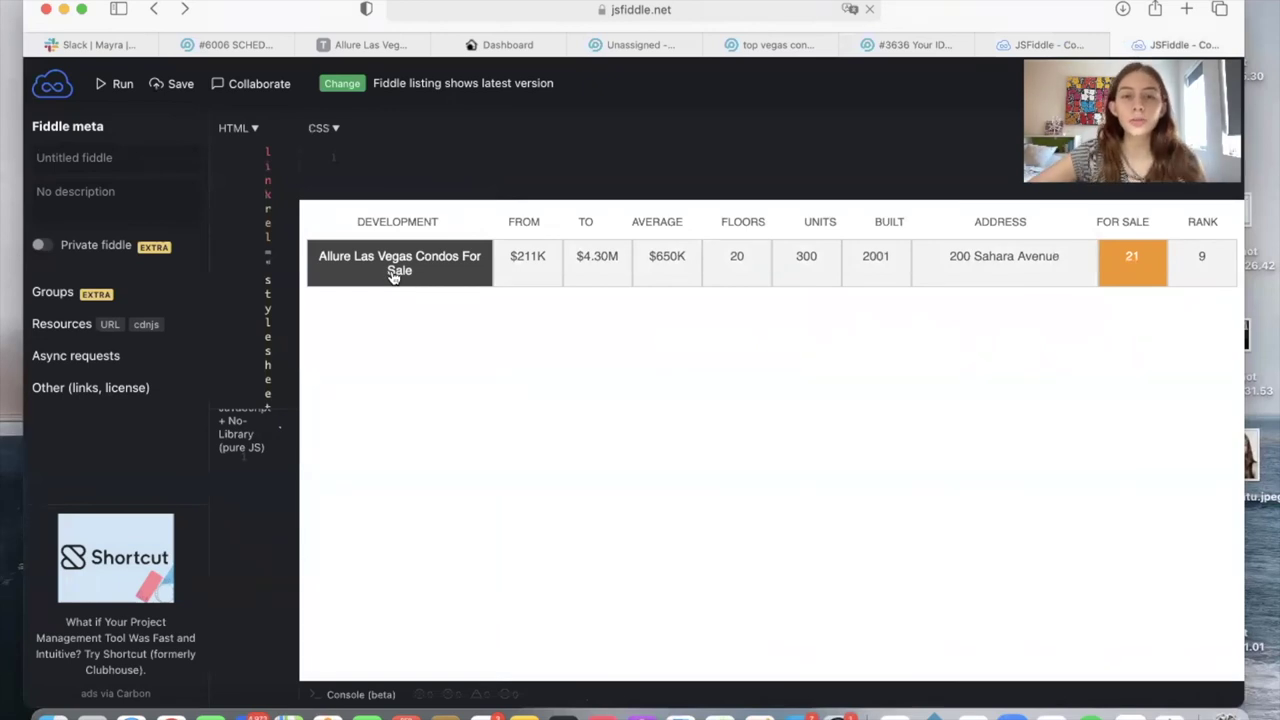
{"action": "left_click", "coordinate": [429, 271]}
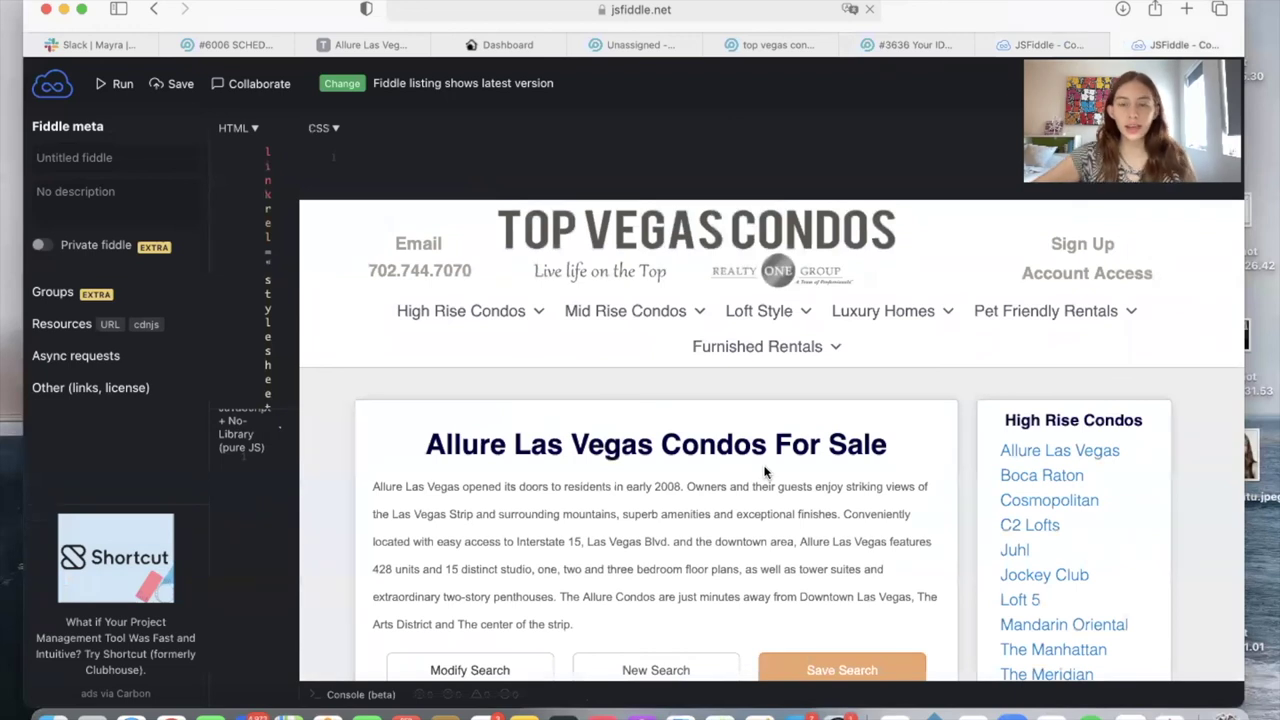
{"action": "scroll", "coordinate": [765, 472], "scroll_direction": "down", "scroll_amount": 3}
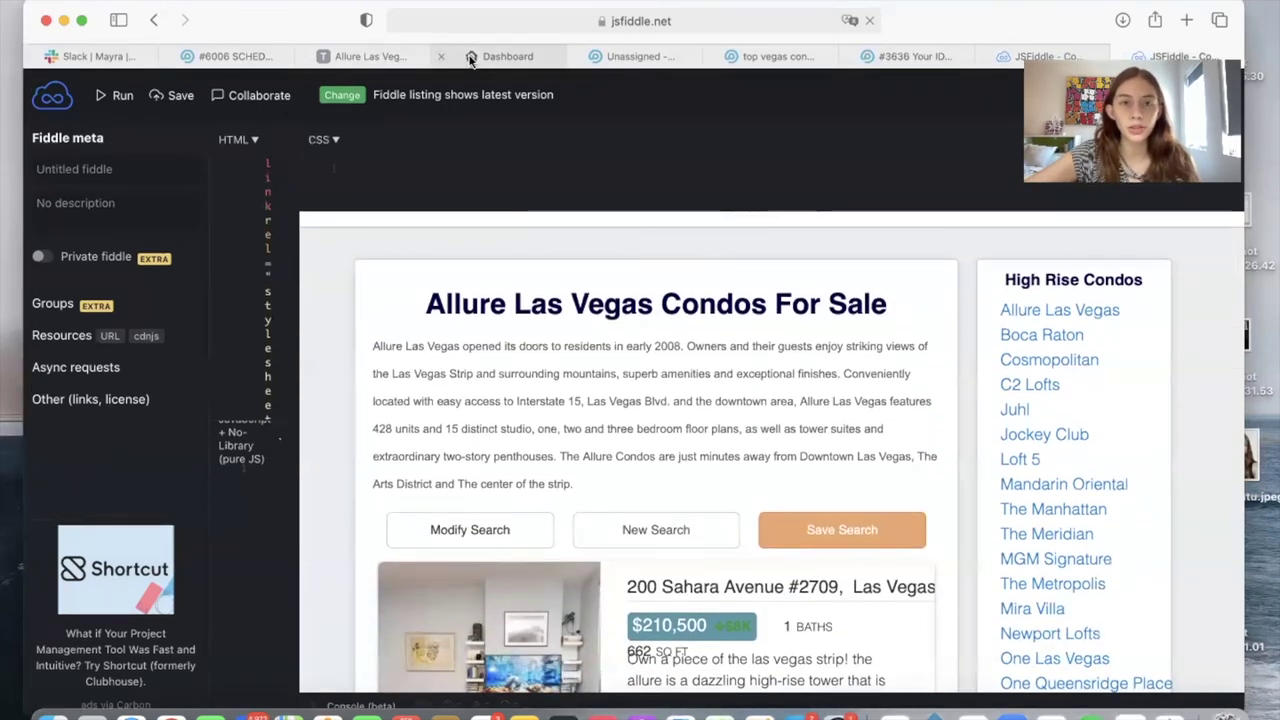
Open the Cosmopolitan Las Vegas widget's data for editing in IDX Addons and inspect its URL field.
{"action": "left_click", "coordinate": [470, 59]}
{"action": "left_click", "coordinate": [420, 349]}
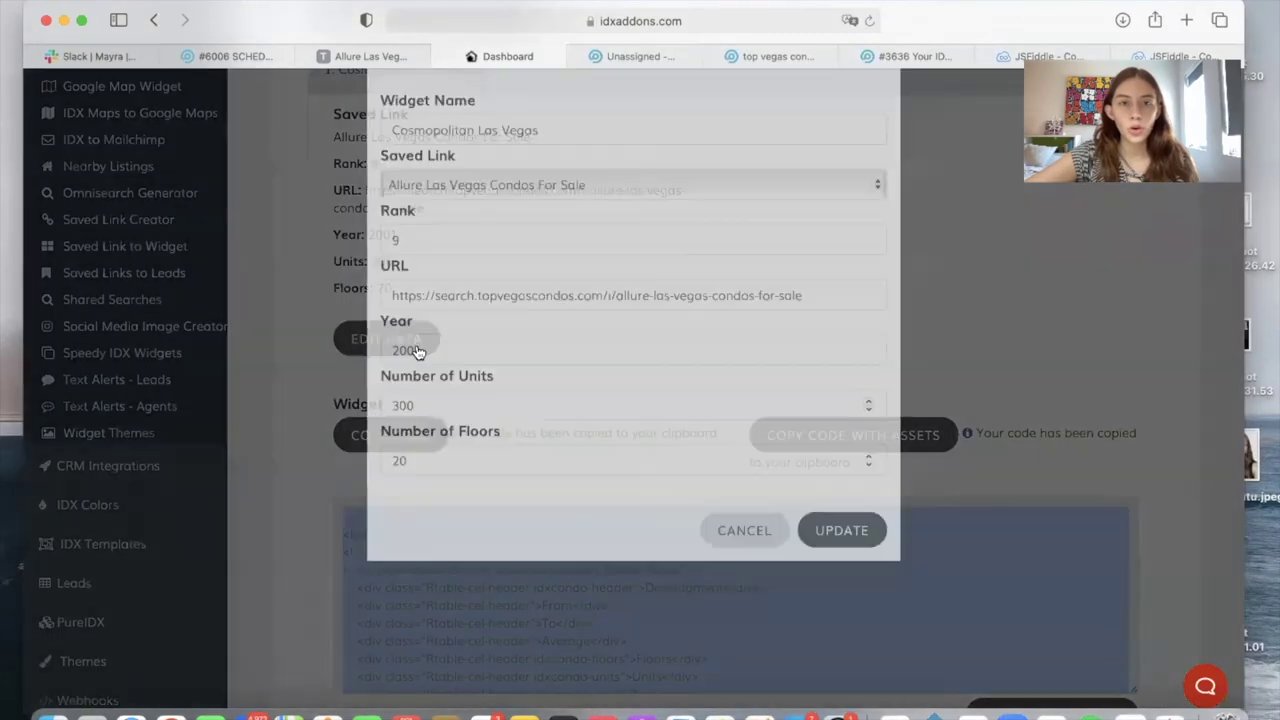
{"action": "double_click", "coordinate": [449, 364]}
{"action": "triple_click", "coordinate": [449, 364]}
{"action": "left_click", "coordinate": [519, 364]}
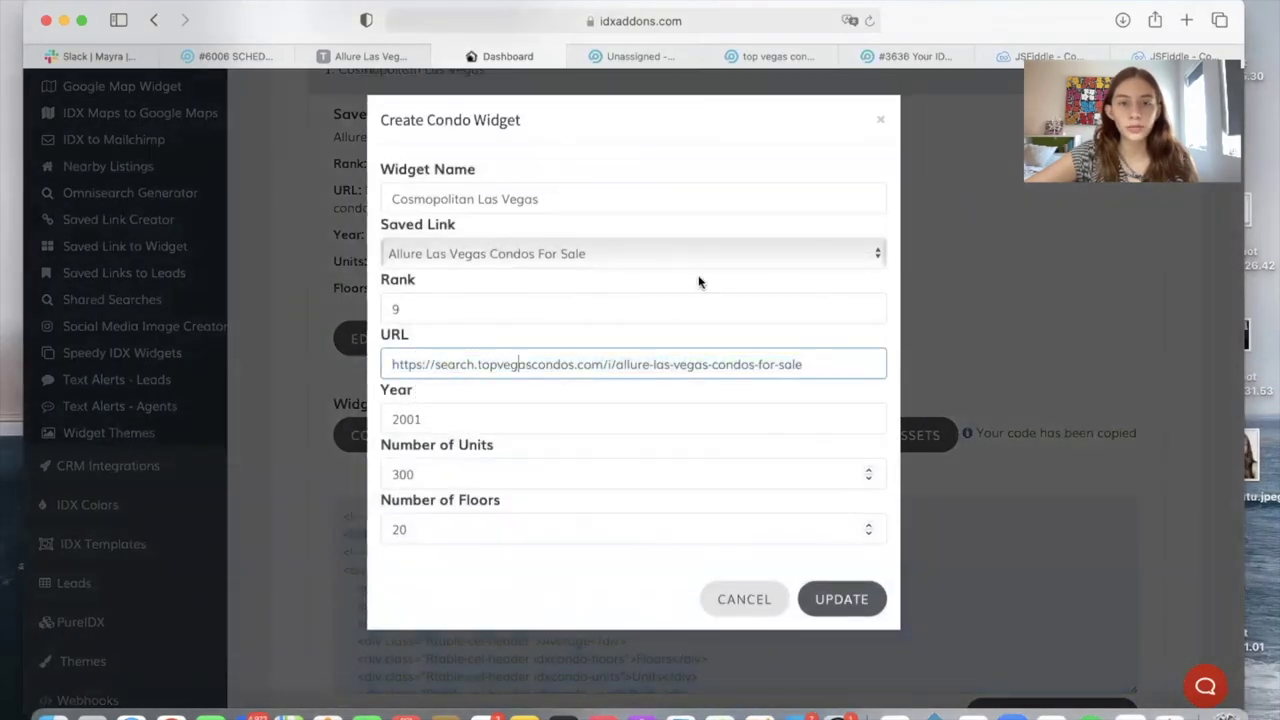
Go back to the Allure Las Vegas fiddle and look through the condo listings on the linked page.
{"action": "left_click", "coordinate": [1172, 41]}
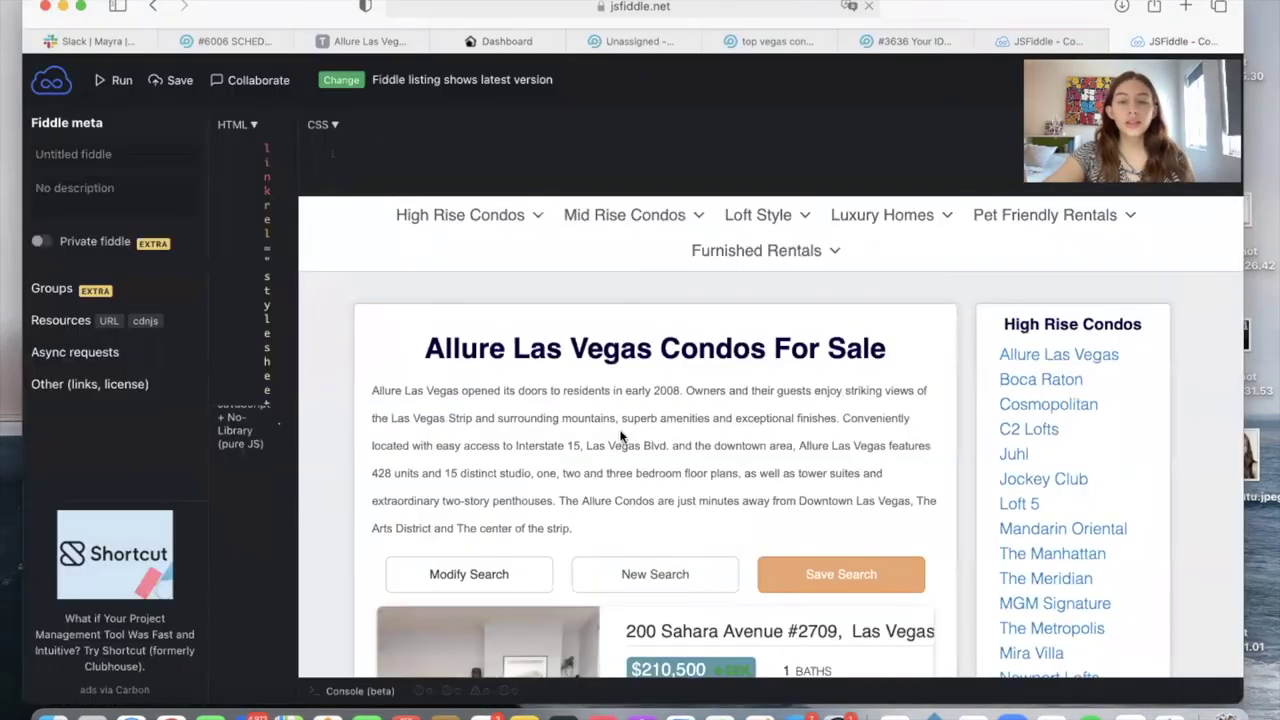
{"action": "scroll", "coordinate": [620, 436], "scroll_direction": "down", "scroll_amount": 8}
{"action": "scroll", "coordinate": [620, 436], "scroll_direction": "down", "scroll_amount": 6}
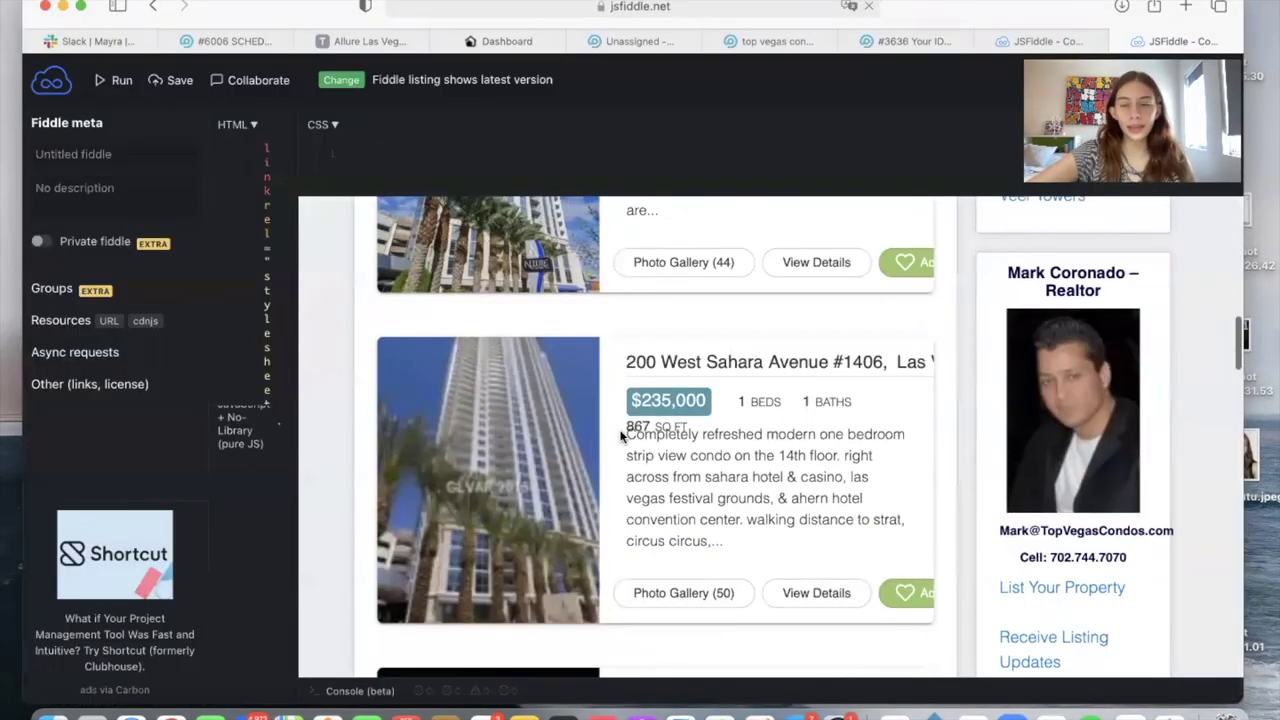
{"action": "scroll", "coordinate": [620, 436], "scroll_direction": "down", "scroll_amount": 10}
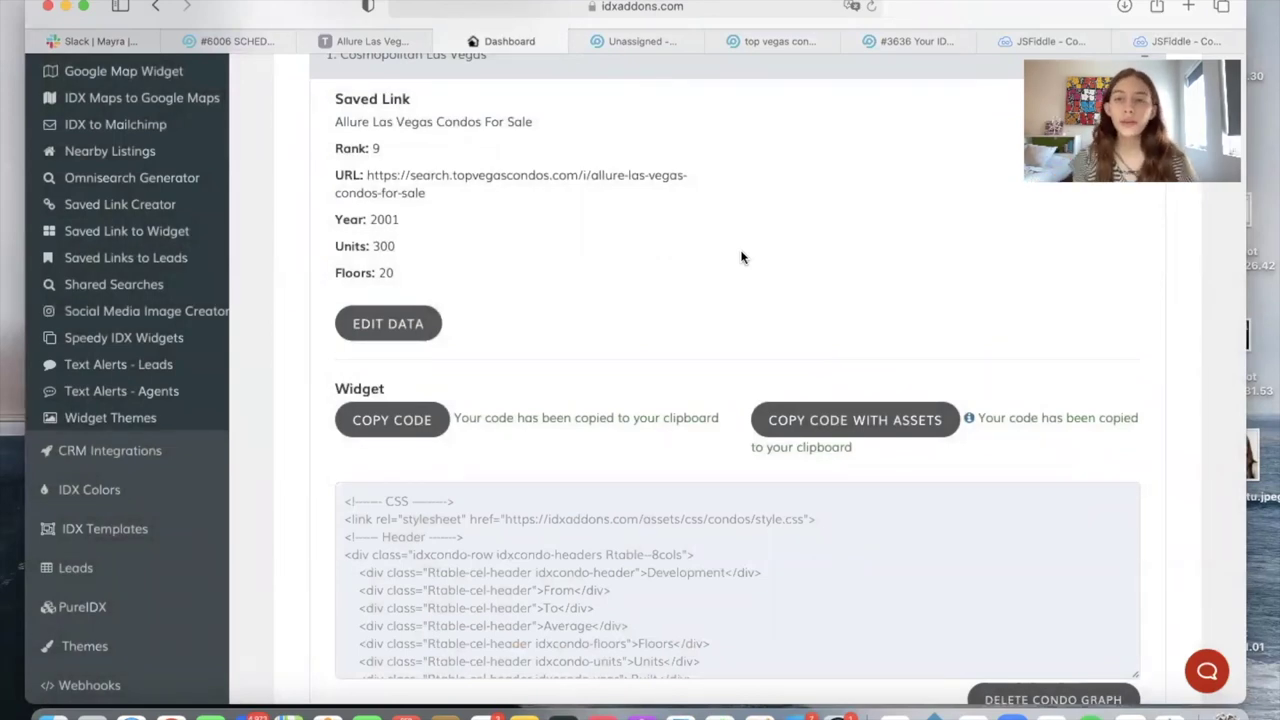
Open the Condos Widget's tutorial in the IDX Addons dashboard and view its example widget and setup instructions.
{"action": "scroll", "coordinate": [741, 257], "scroll_direction": "up", "scroll_amount": 5}
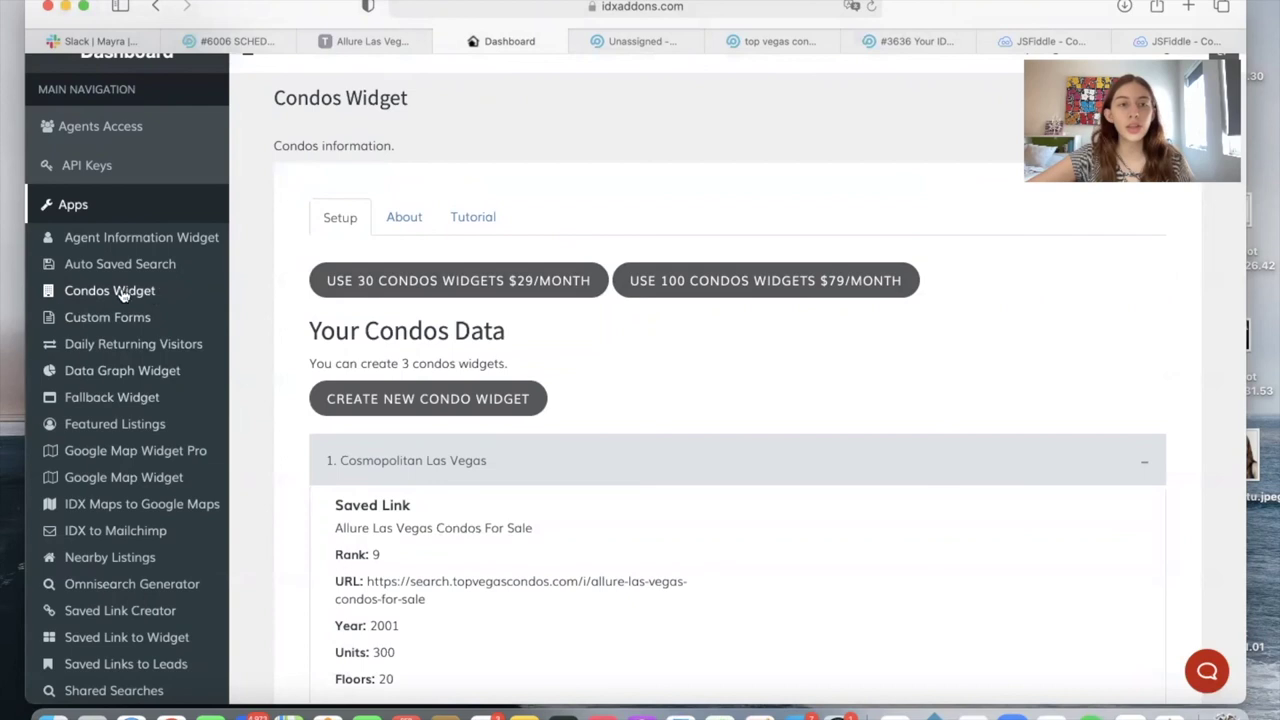
{"action": "left_click", "coordinate": [472, 214]}
{"action": "scroll", "coordinate": [822, 212], "scroll_direction": "down", "scroll_amount": 1}
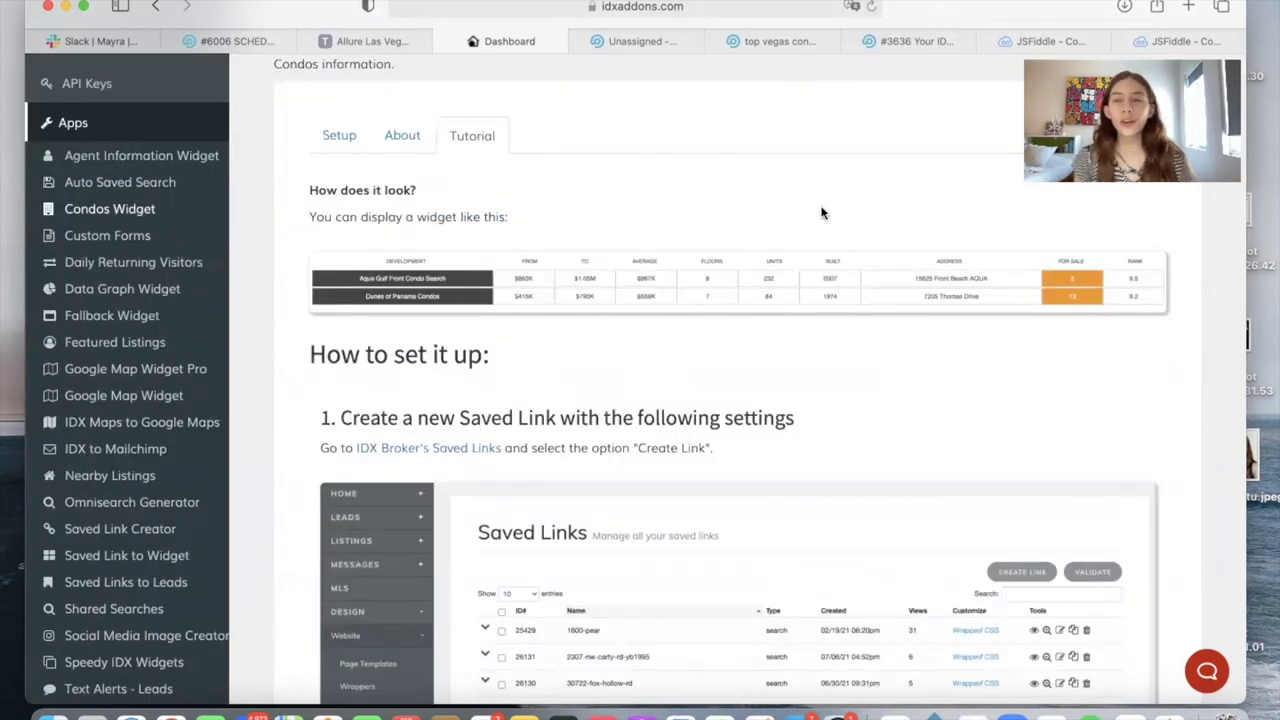